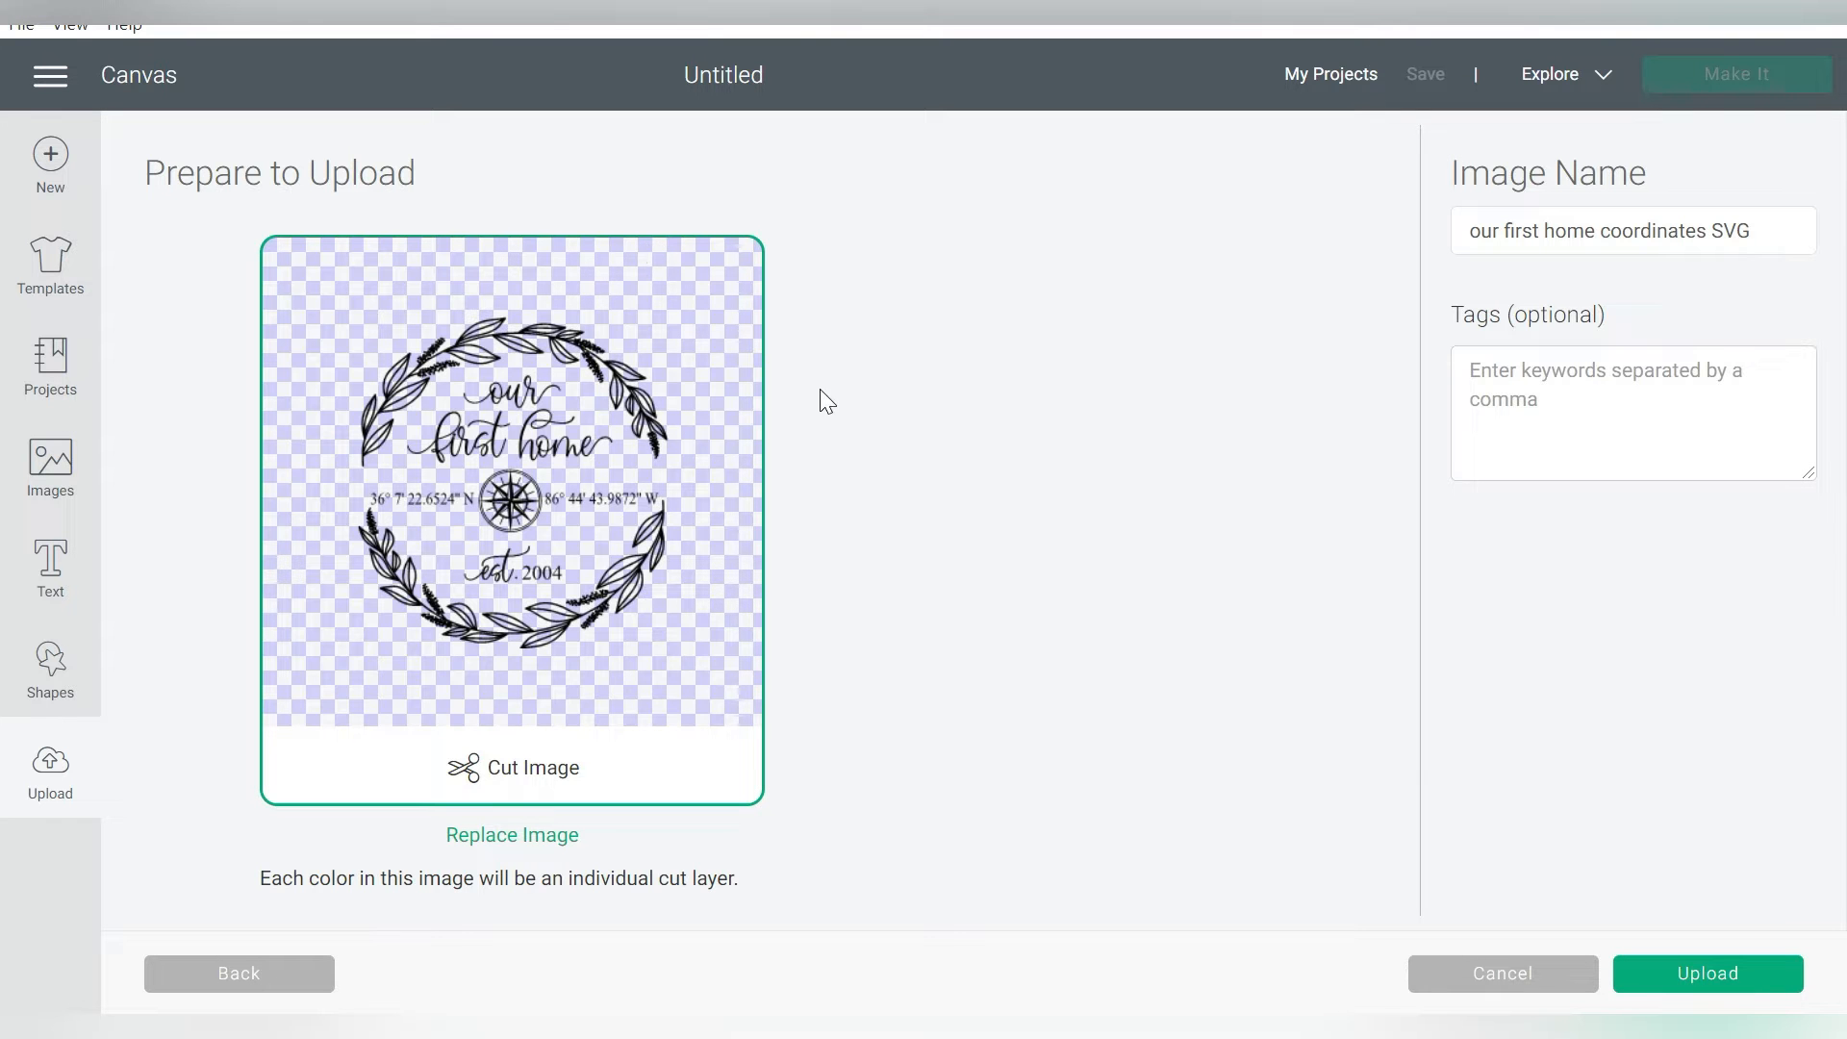
Upload the file named "our first home coordinates SVG" as a cut image and insert it on the canvas
left_click(1659, 972)
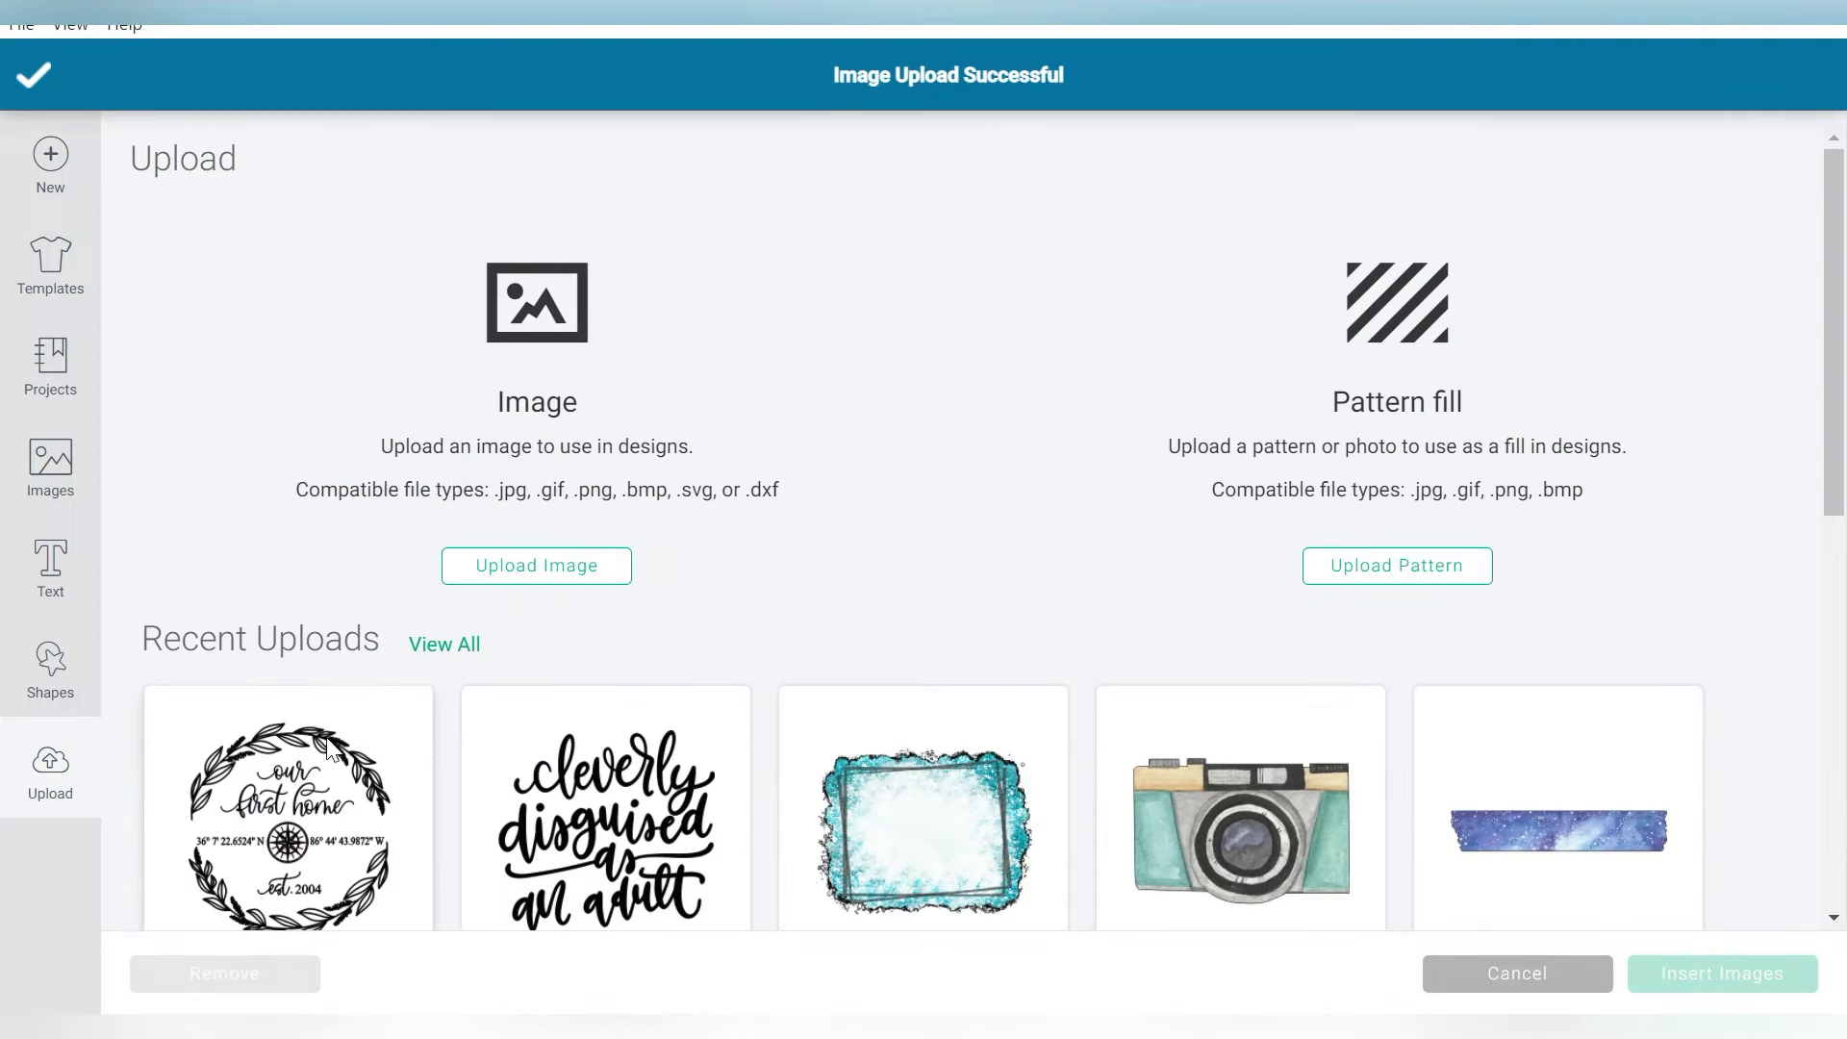
left_click(306, 845)
left_click(1708, 973)
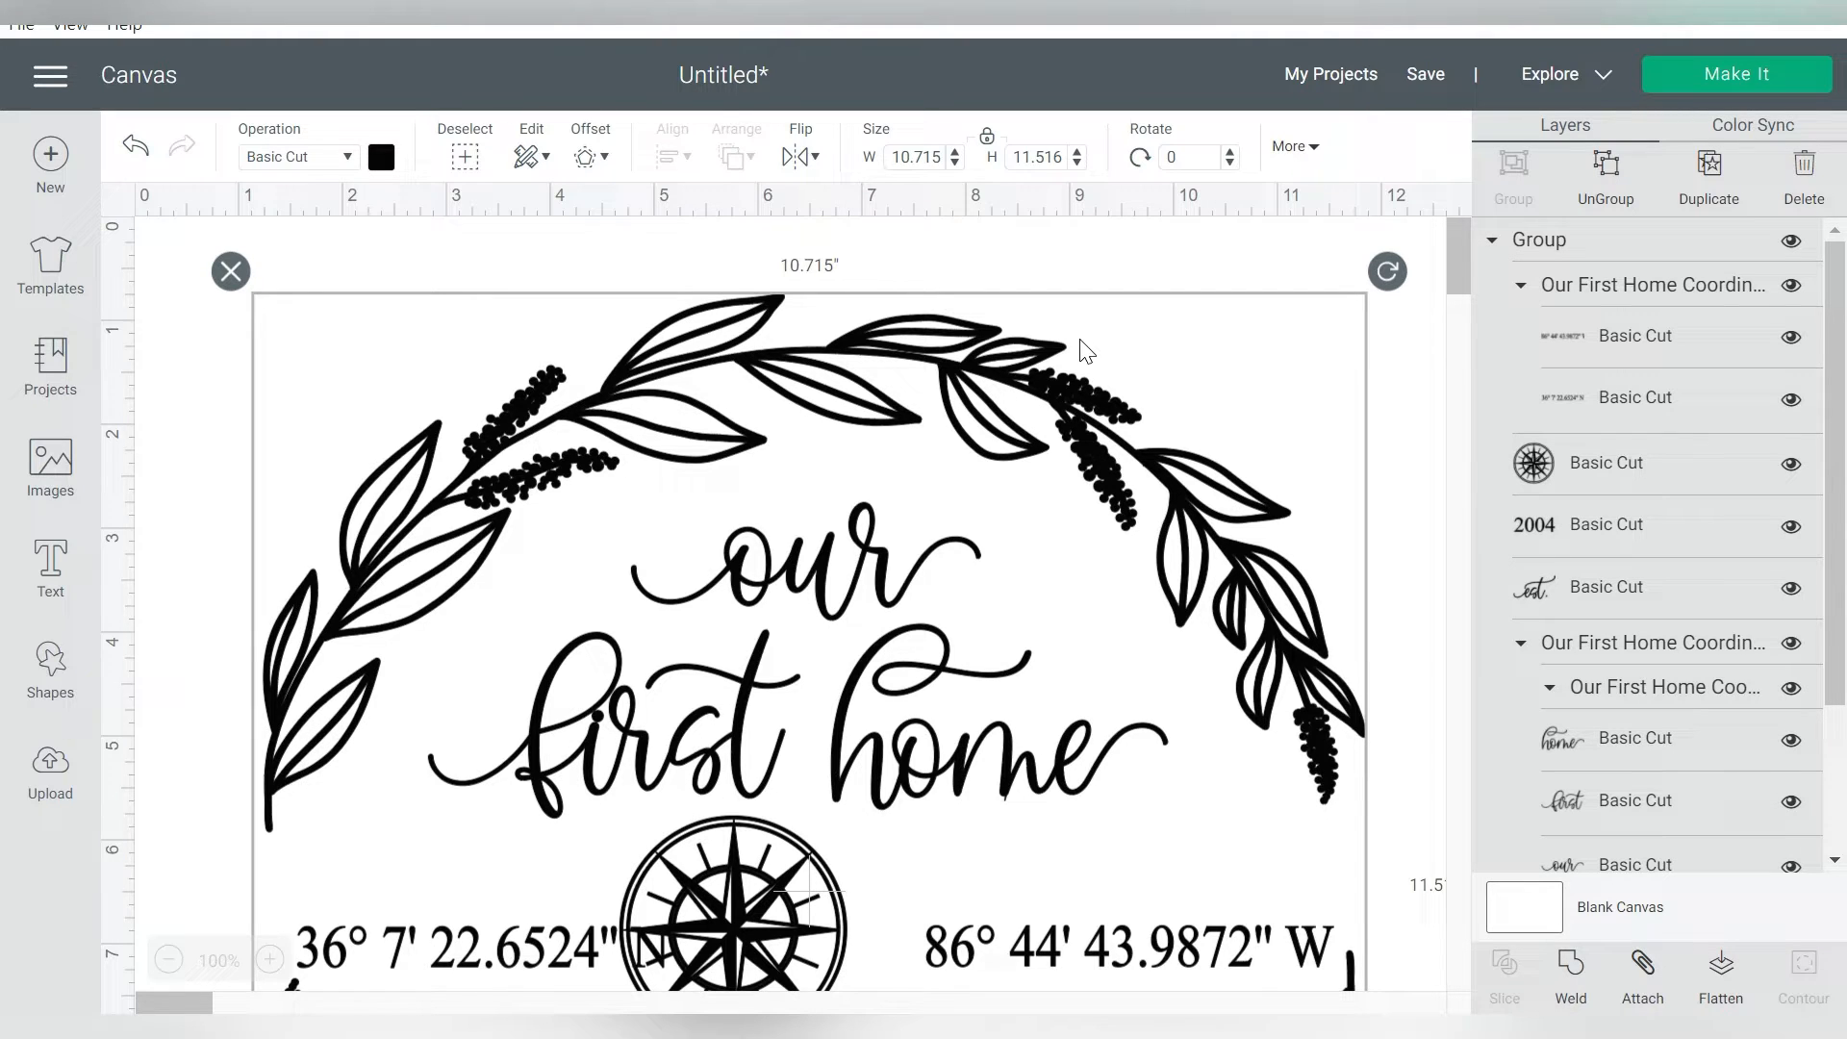
Move the whole wreath design to about 4.7 in from the canvas's left edge and 1 in from its top
left_click(168, 961)
left_click(168, 960)
left_click(168, 960)
left_click_drag(488, 532, 614, 647)
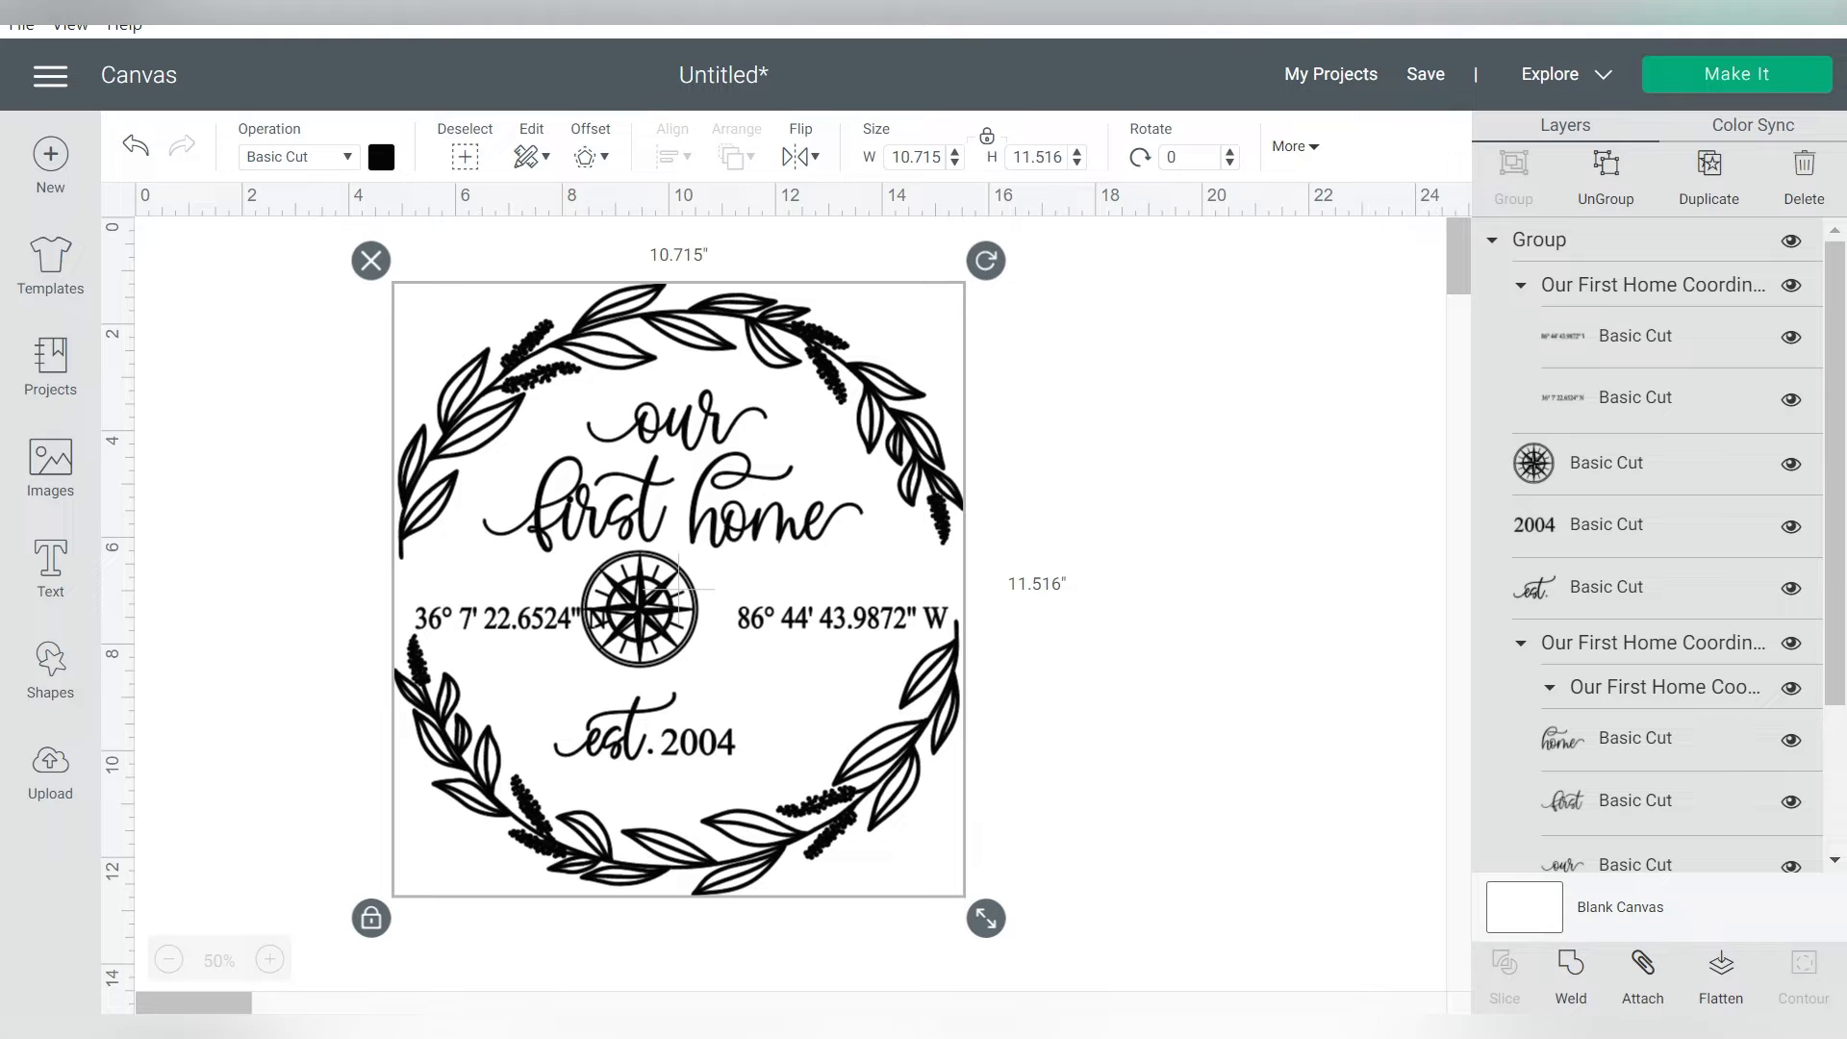
Switch to gps-coordinates.net in the browser and get the GPS coordinates for the full street address of the home
left_click(1746, 25)
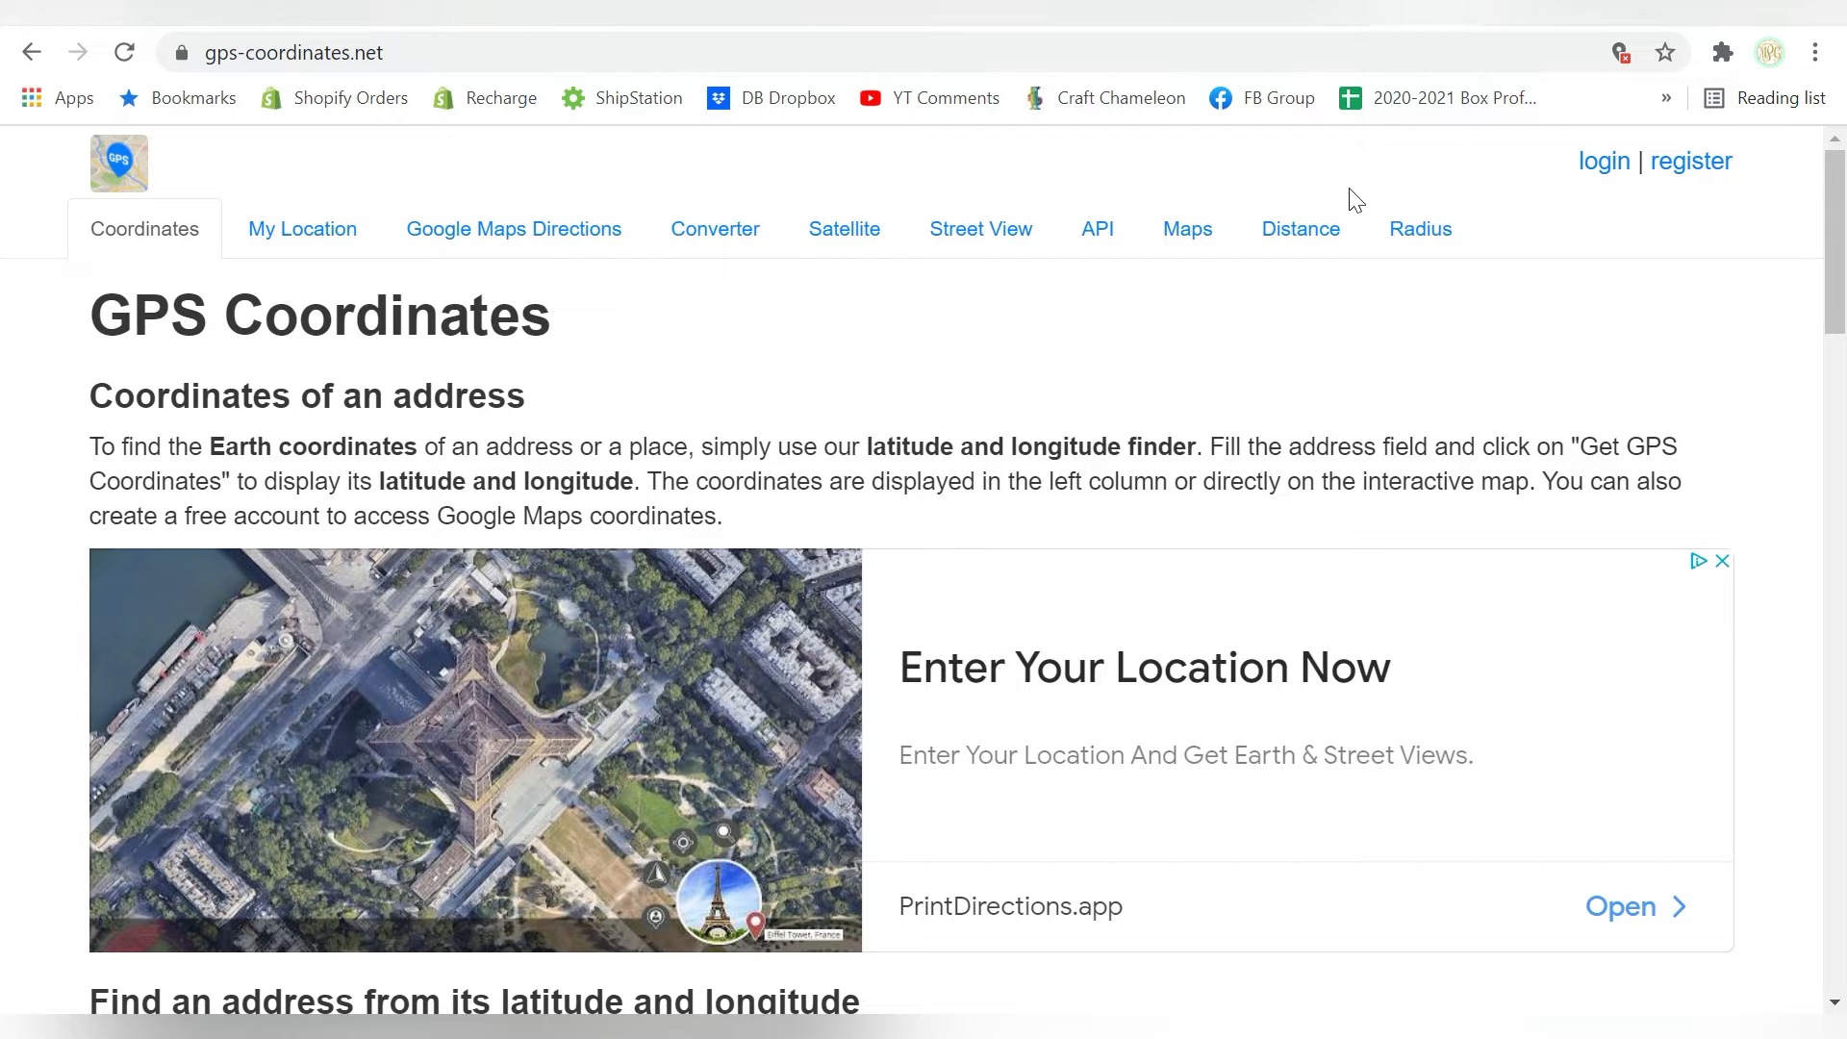
scroll(1217, 389, "down", 7)
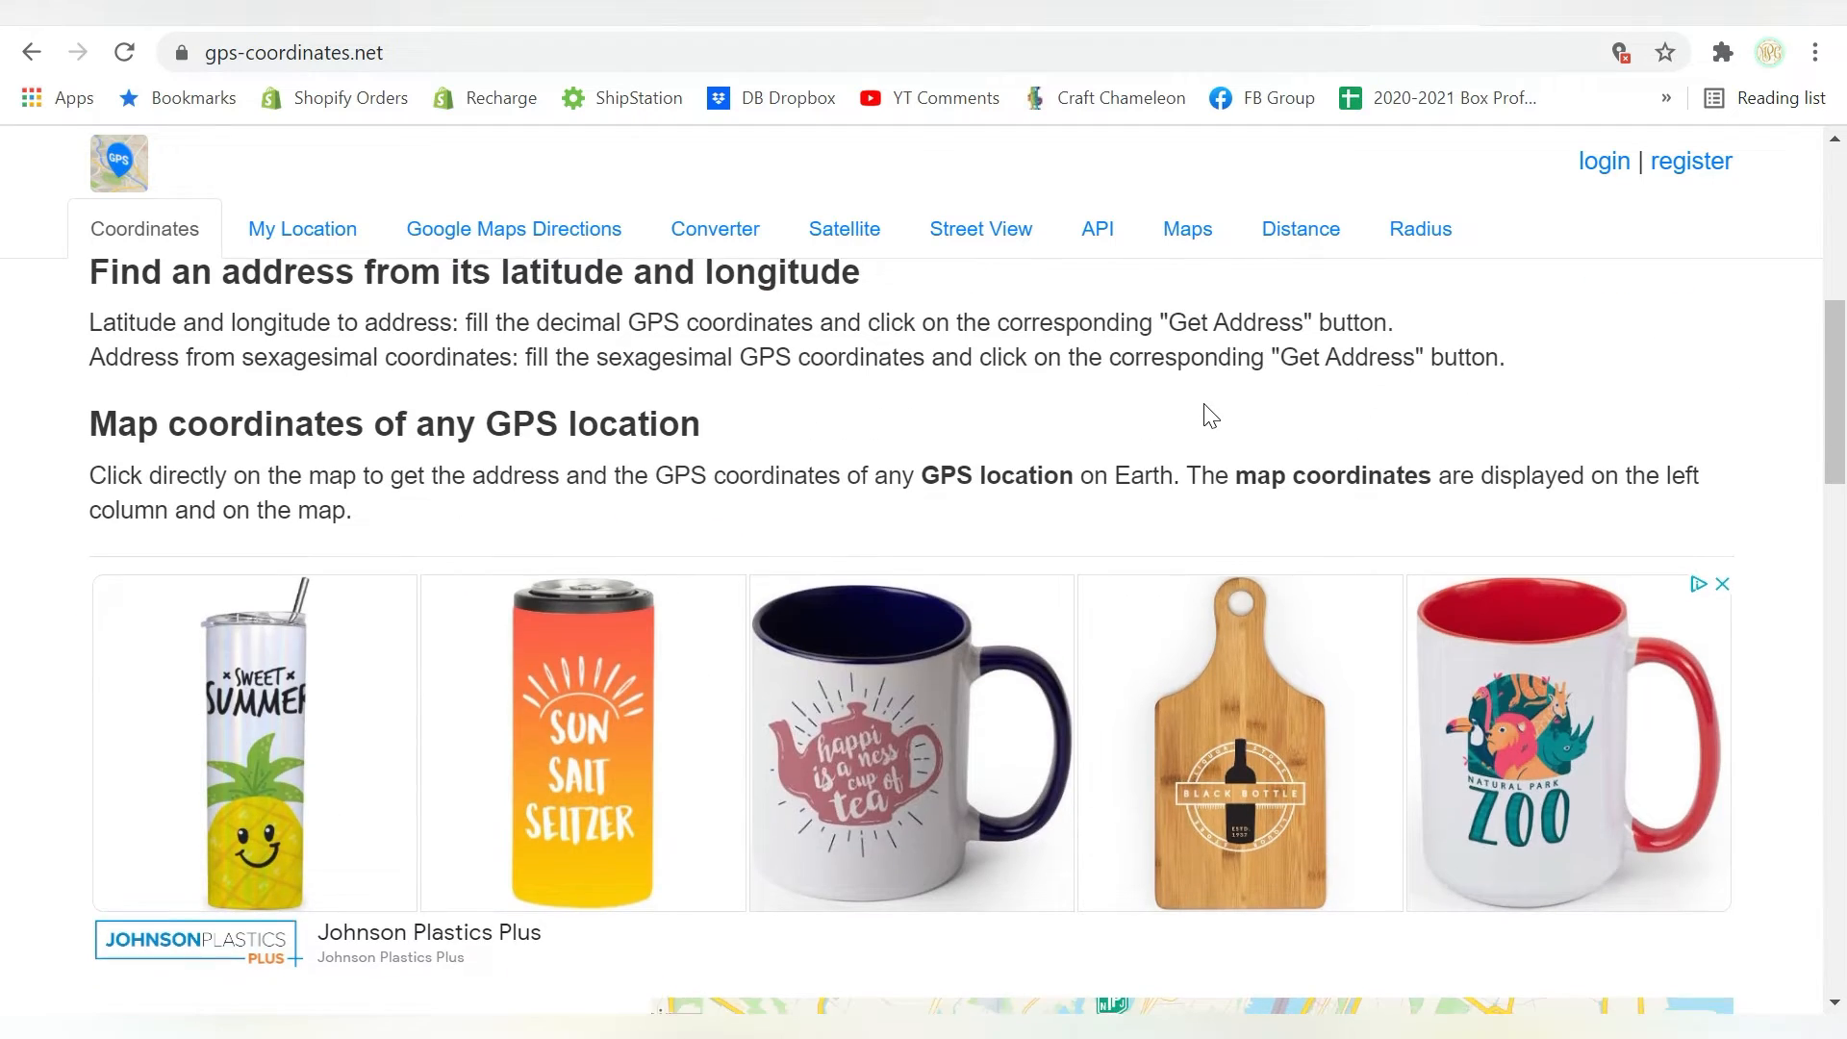
scroll(1210, 415, "down", 7)
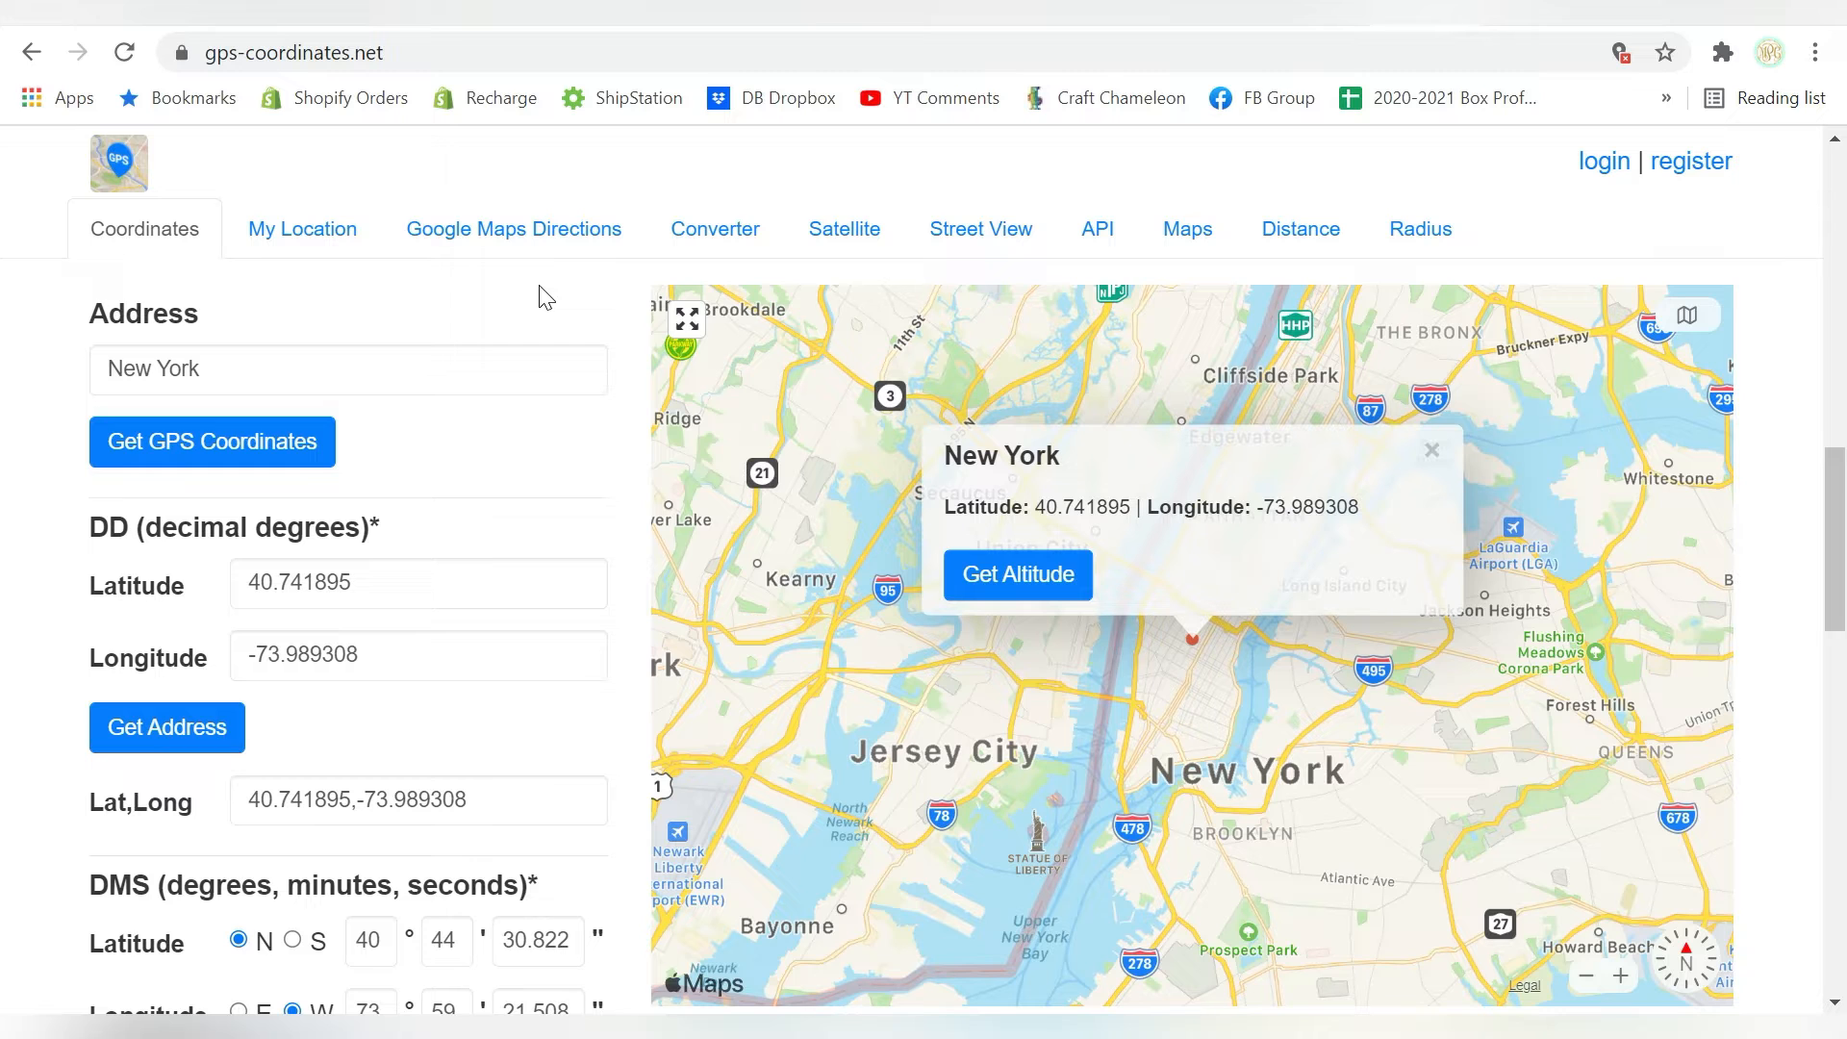
scroll(535, 298, "down", 1)
scroll(536, 297, "up", 1)
left_click_drag(231, 370, 82, 379)
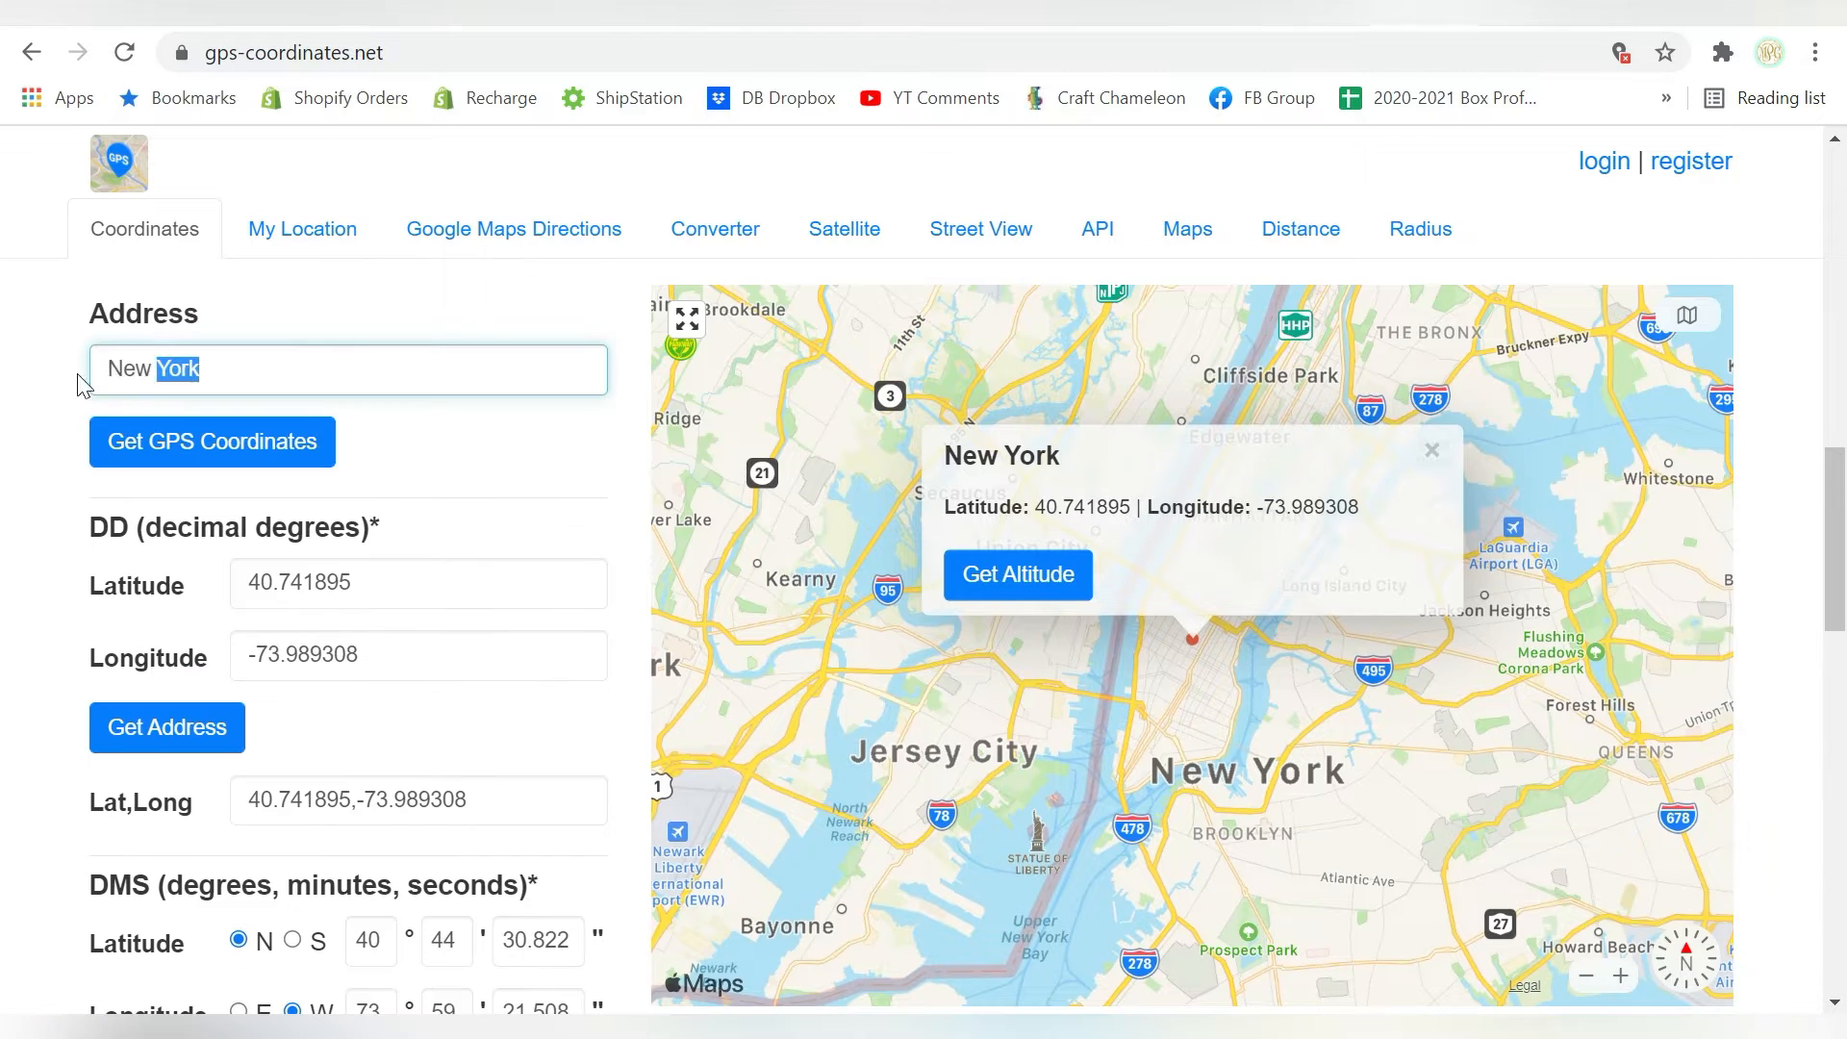
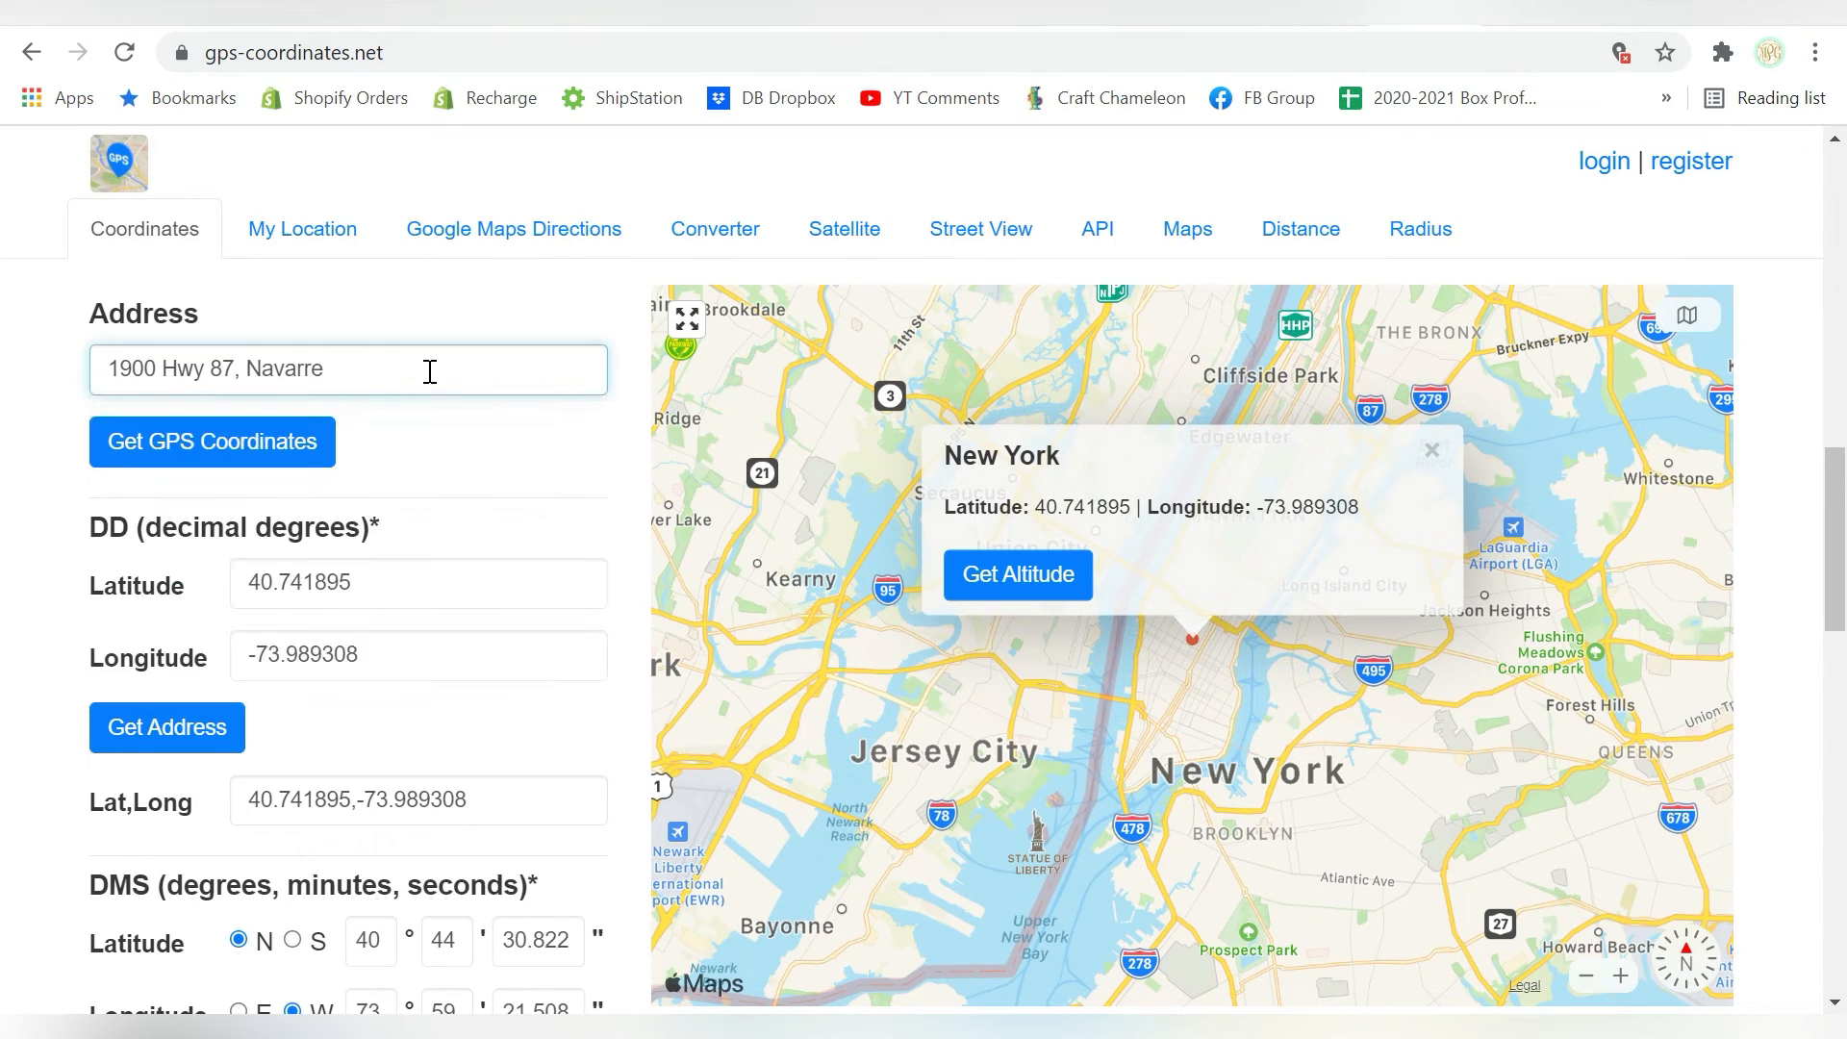
left_click(409, 423)
left_click(391, 383)
left_click(239, 449)
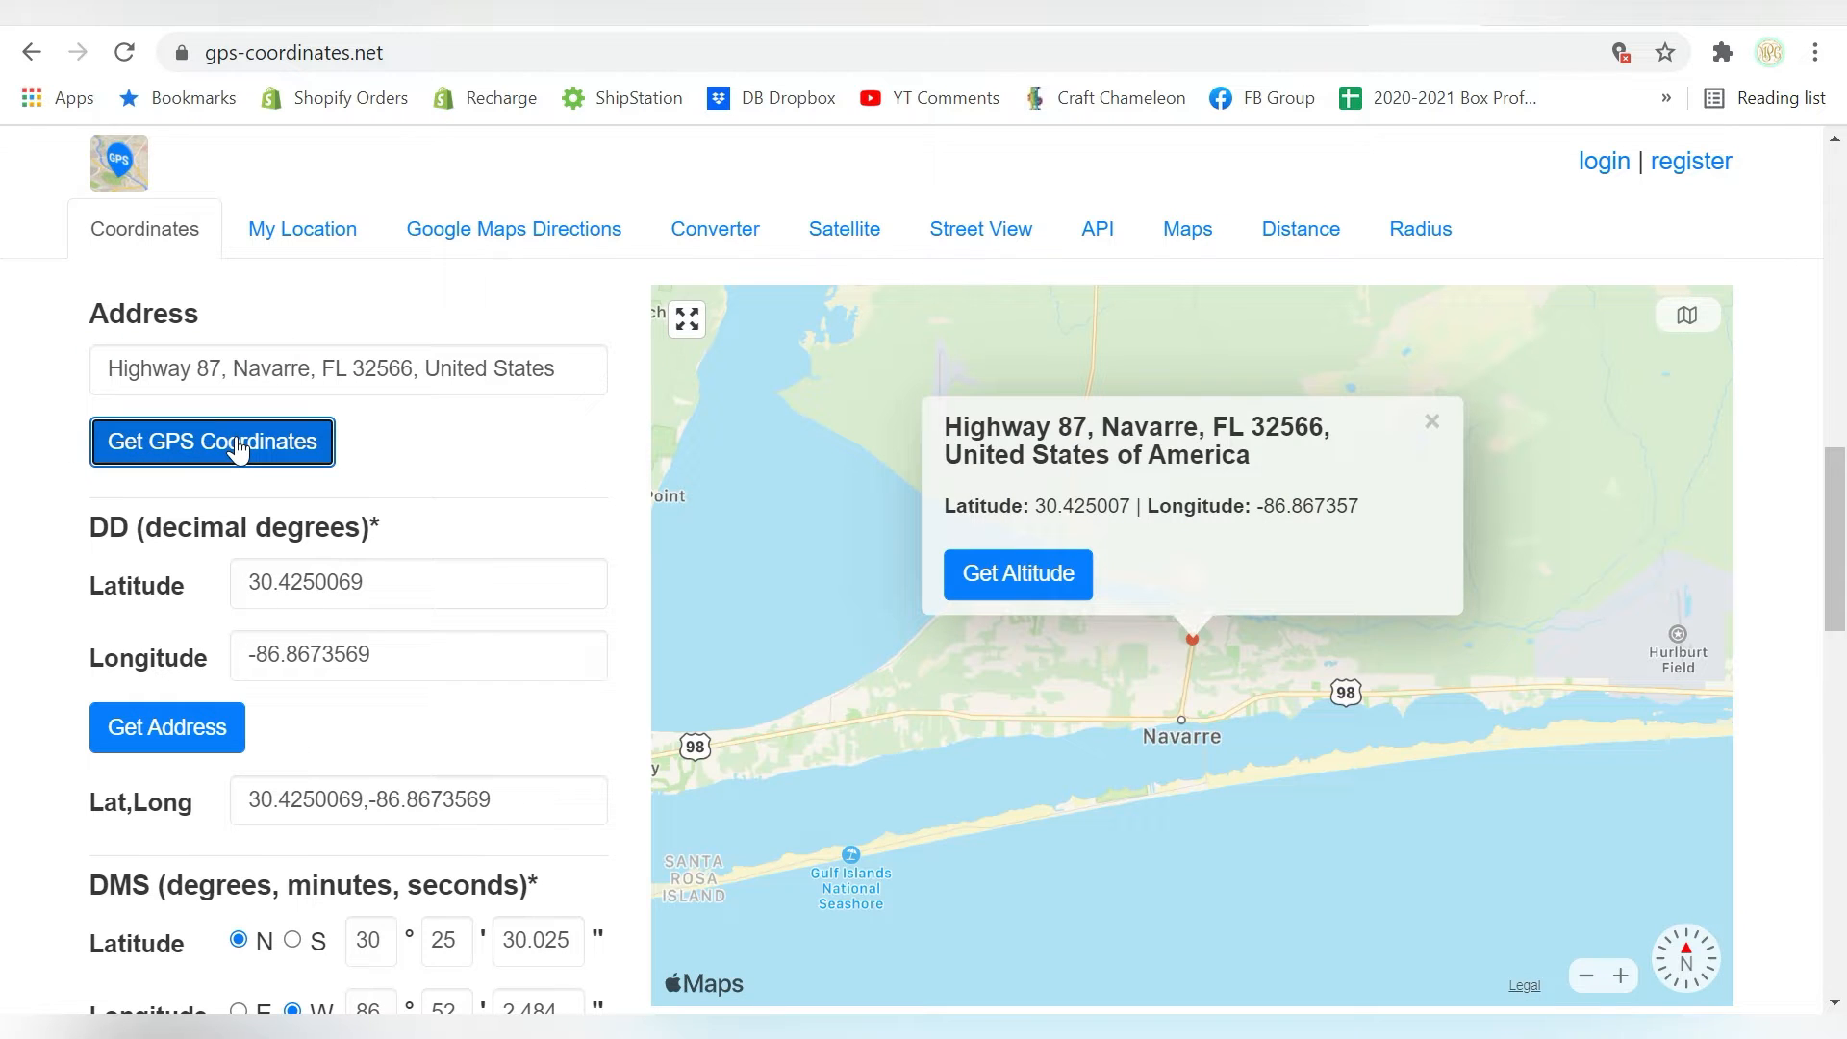
Pinpoint the exact location on the map just beside the Merriment Photography building and dismiss the location popup
left_click(1621, 977)
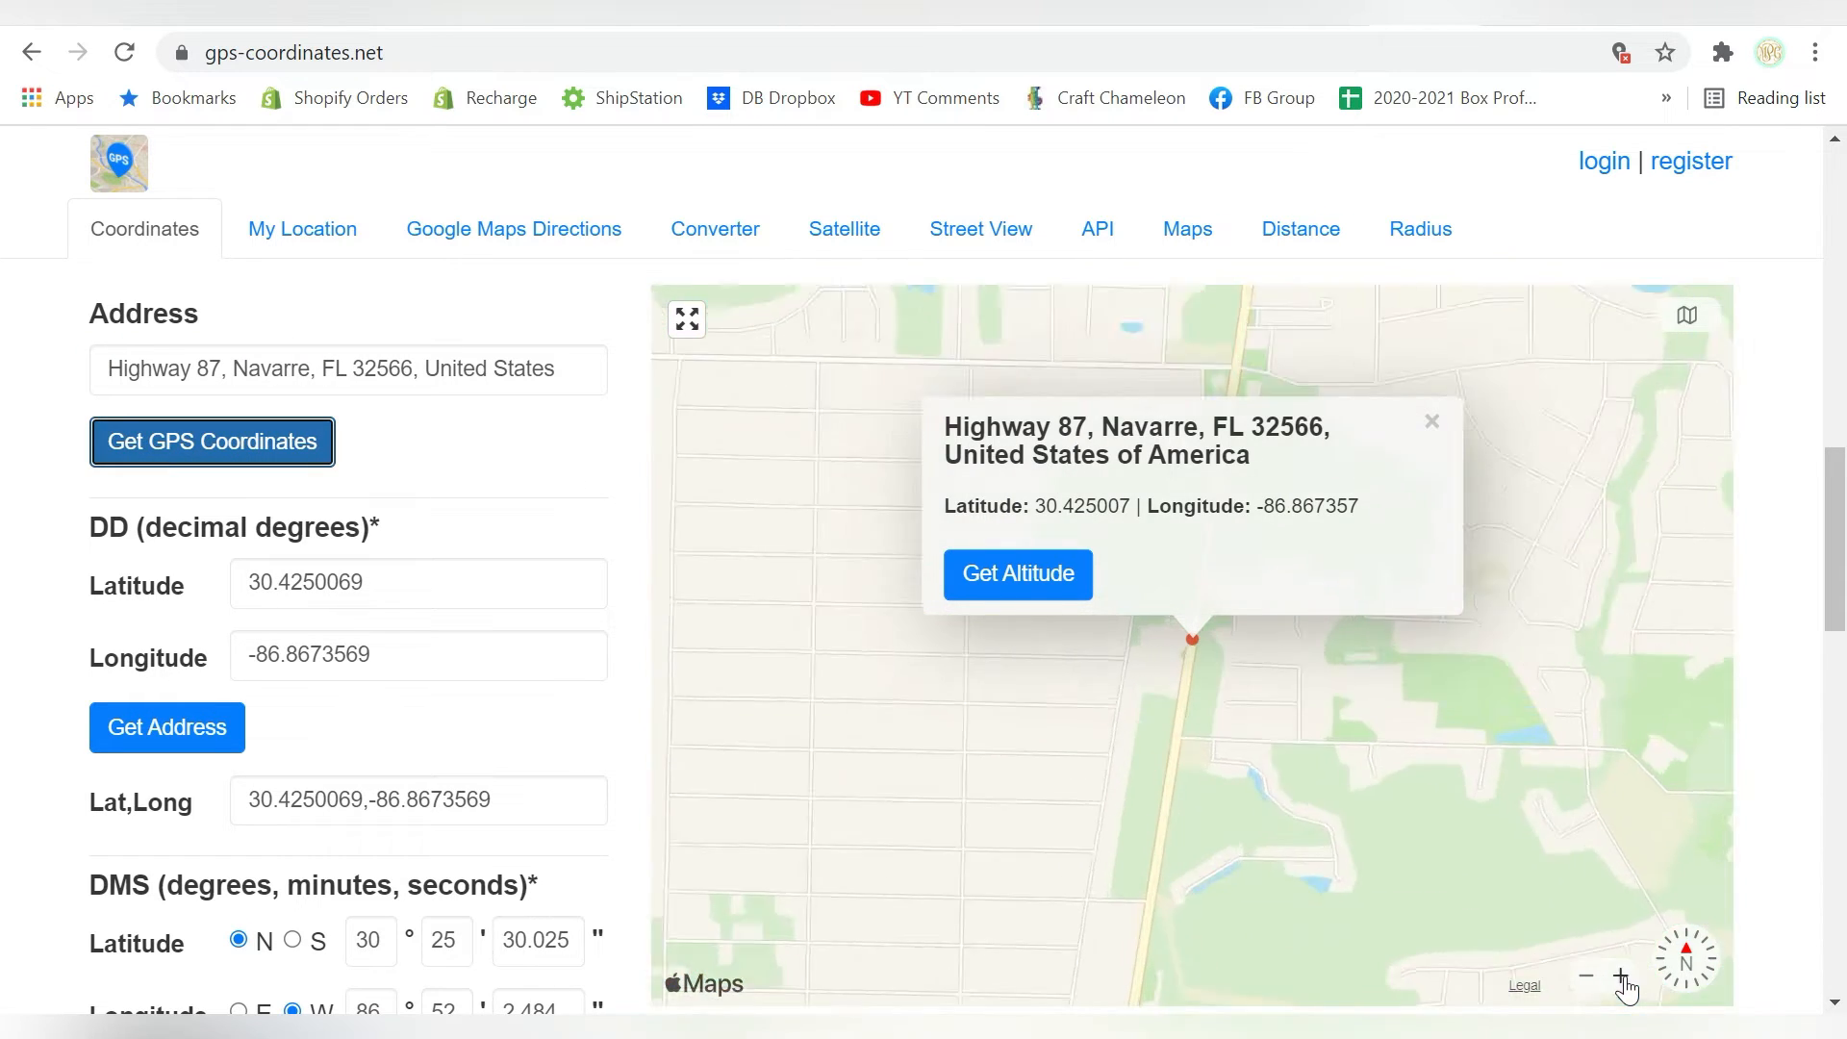
left_click(1621, 977)
left_click(1621, 976)
mouse_move(1433, 718)
left_mouse_down()
mouse_move(1228, 532)
mouse_move(1243, 411)
left_mouse_up()
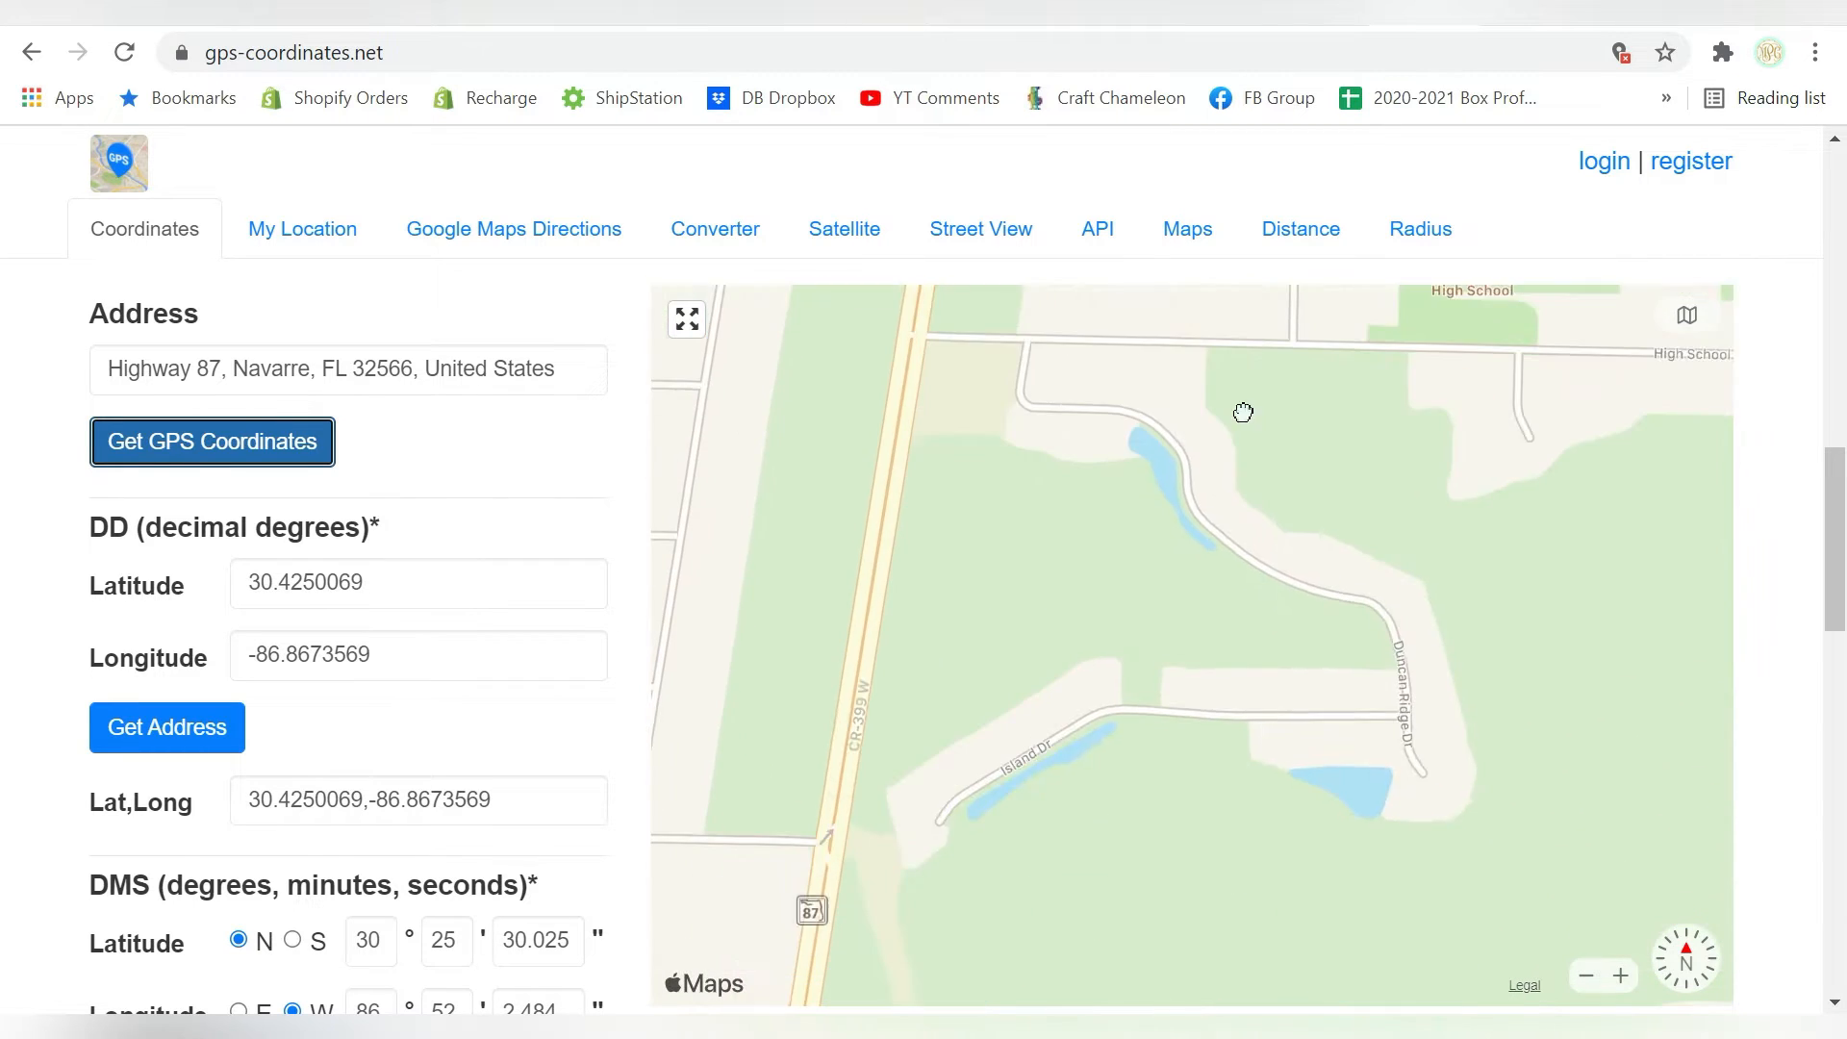
scroll(1243, 411, "down", 10)
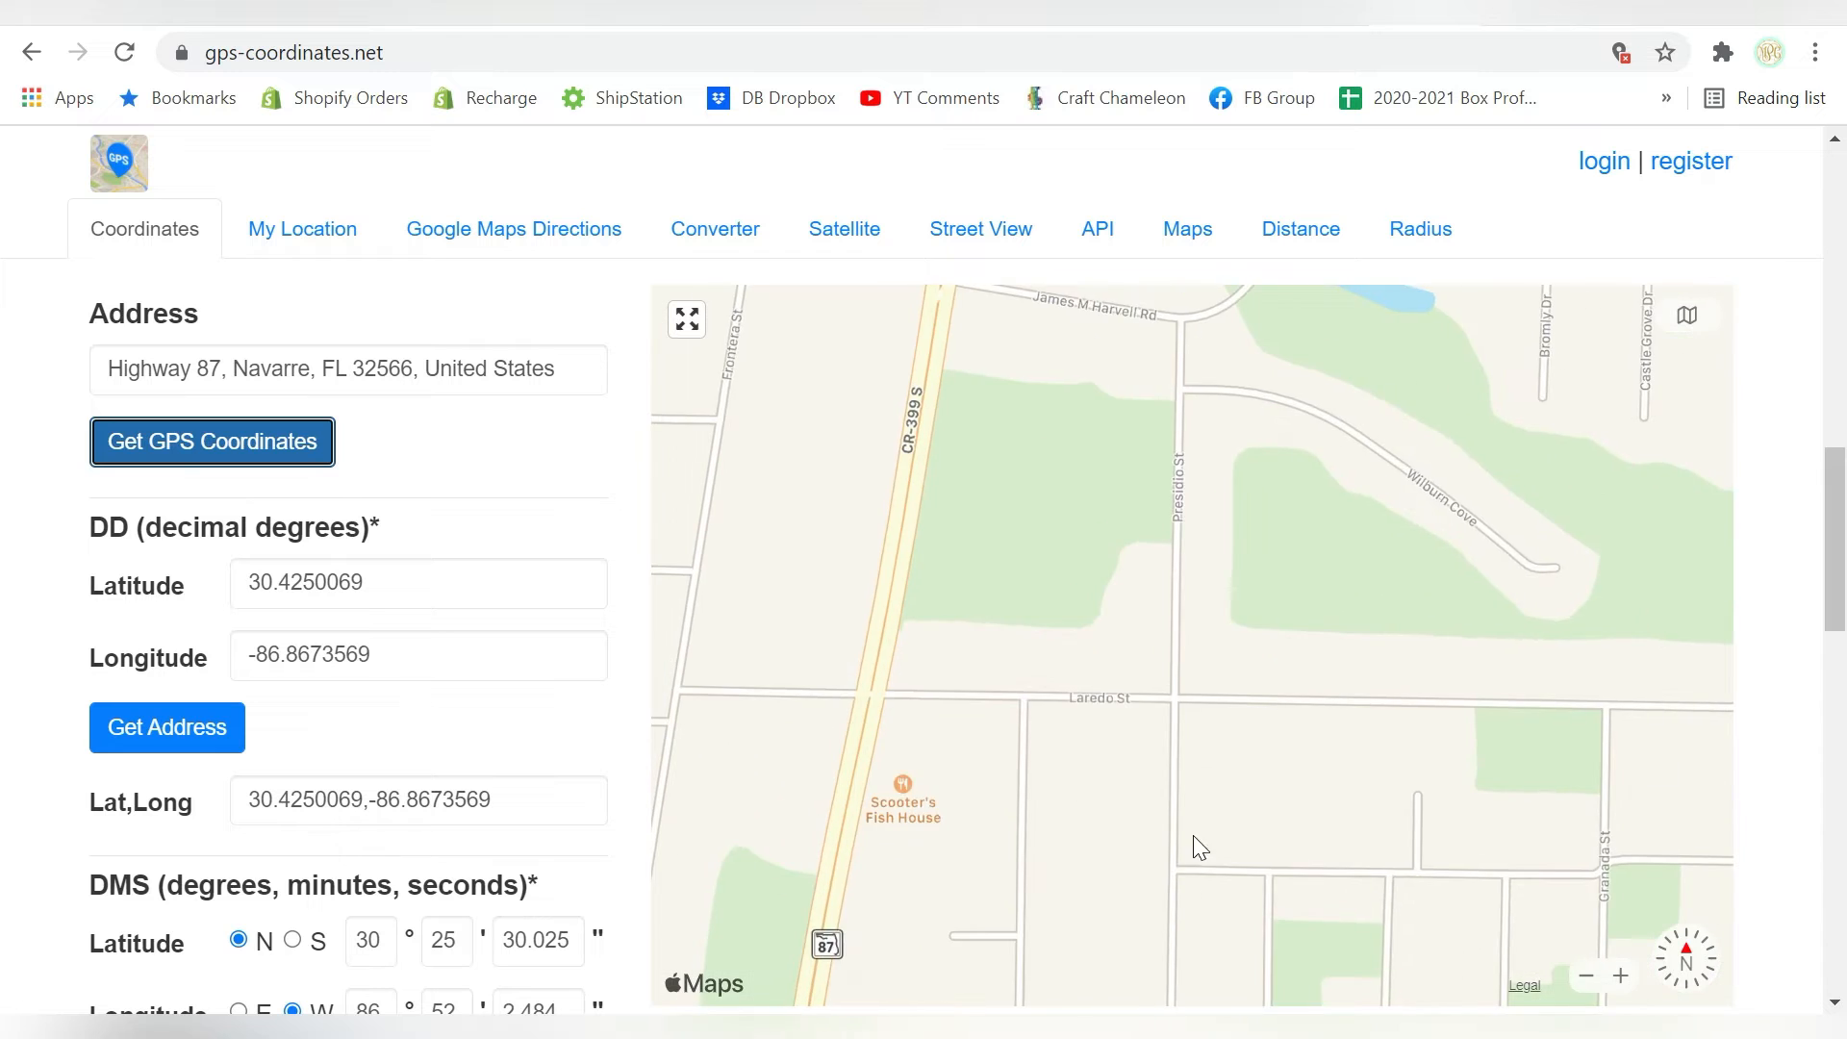
scroll(1198, 846, "down", 5)
left_click_drag(1166, 878, 1122, 660)
left_click(1621, 976)
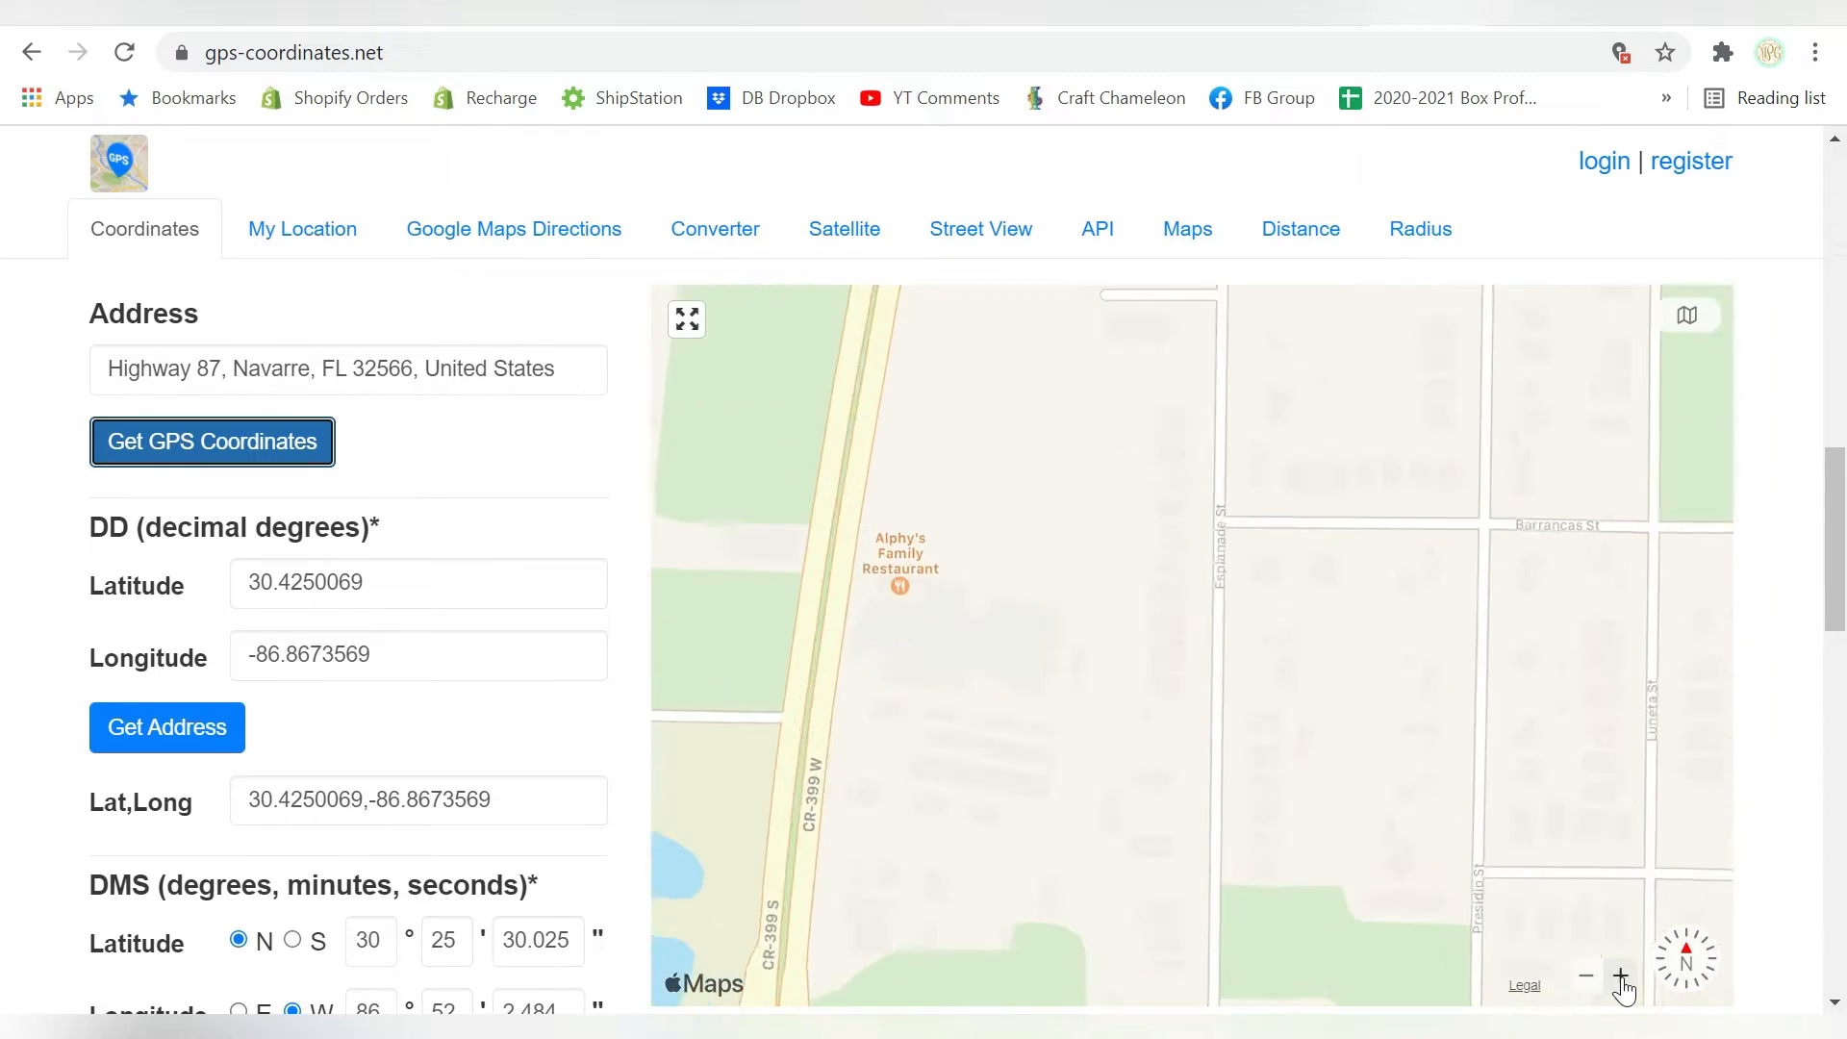
left_click(1620, 977)
left_click_drag(1108, 756, 1328, 784)
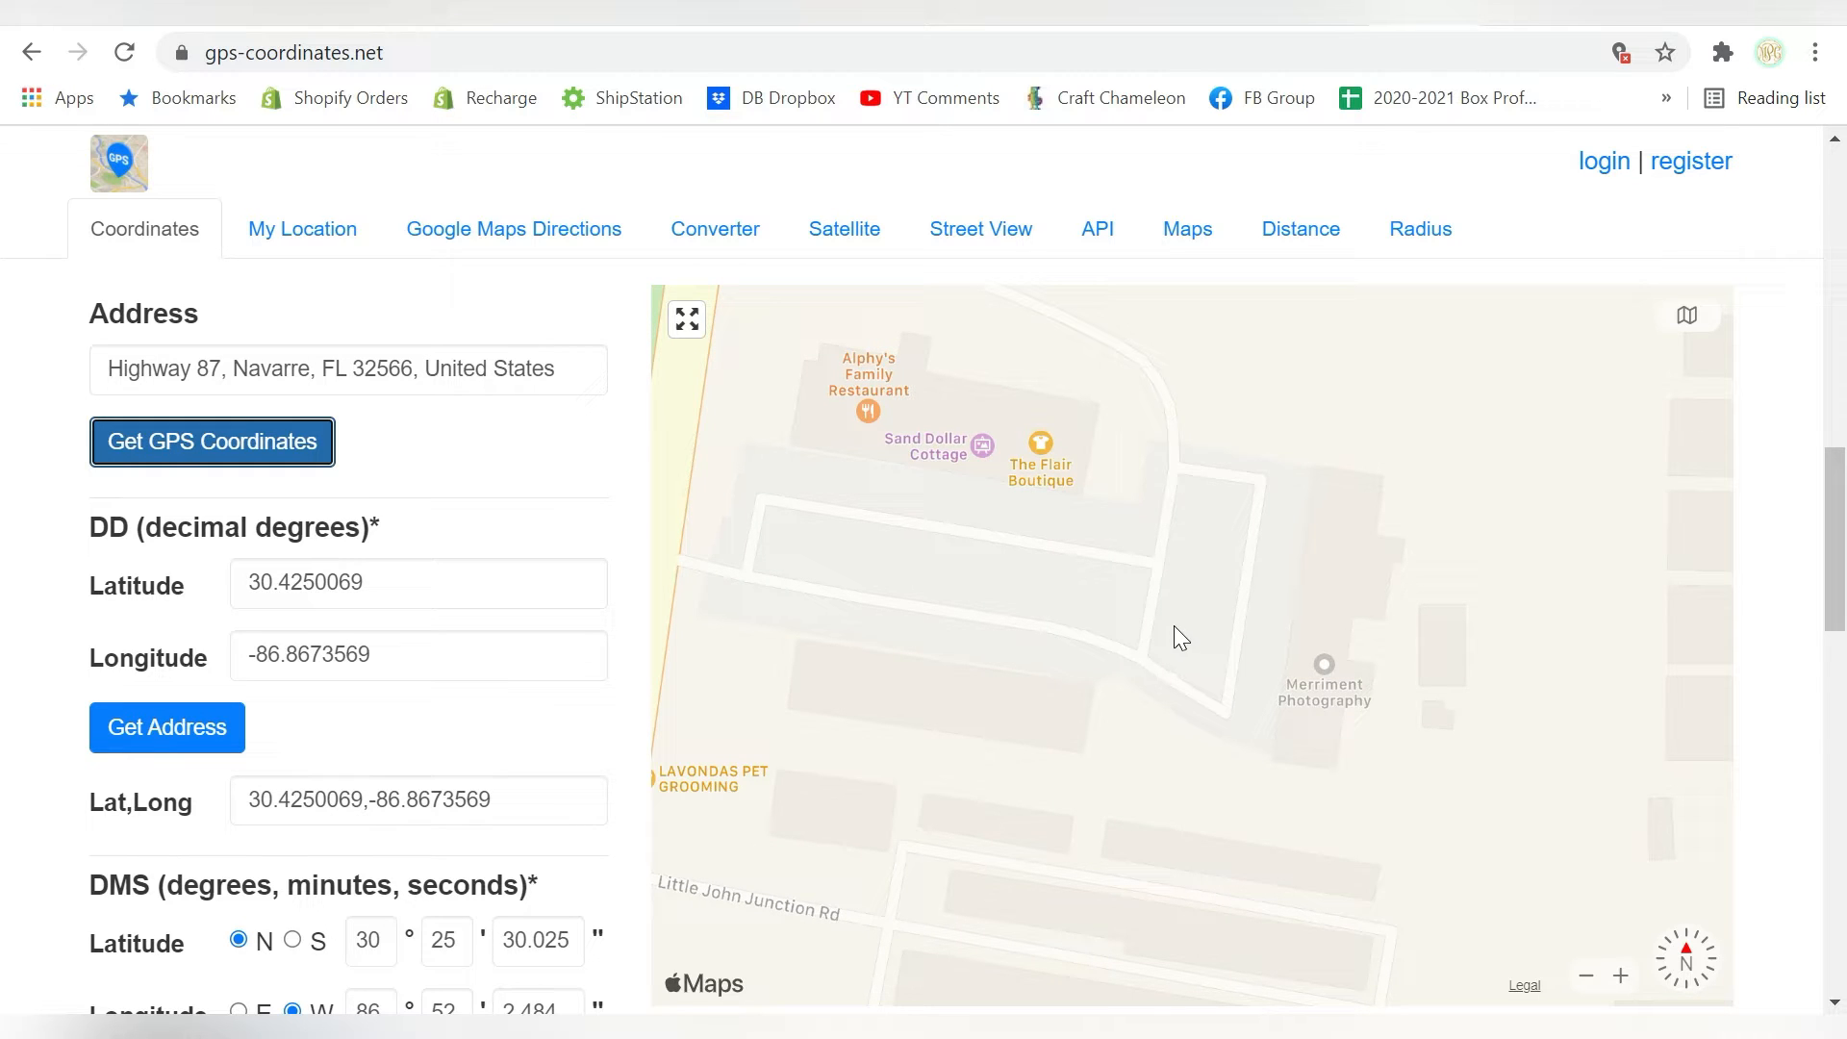
left_click(1225, 672)
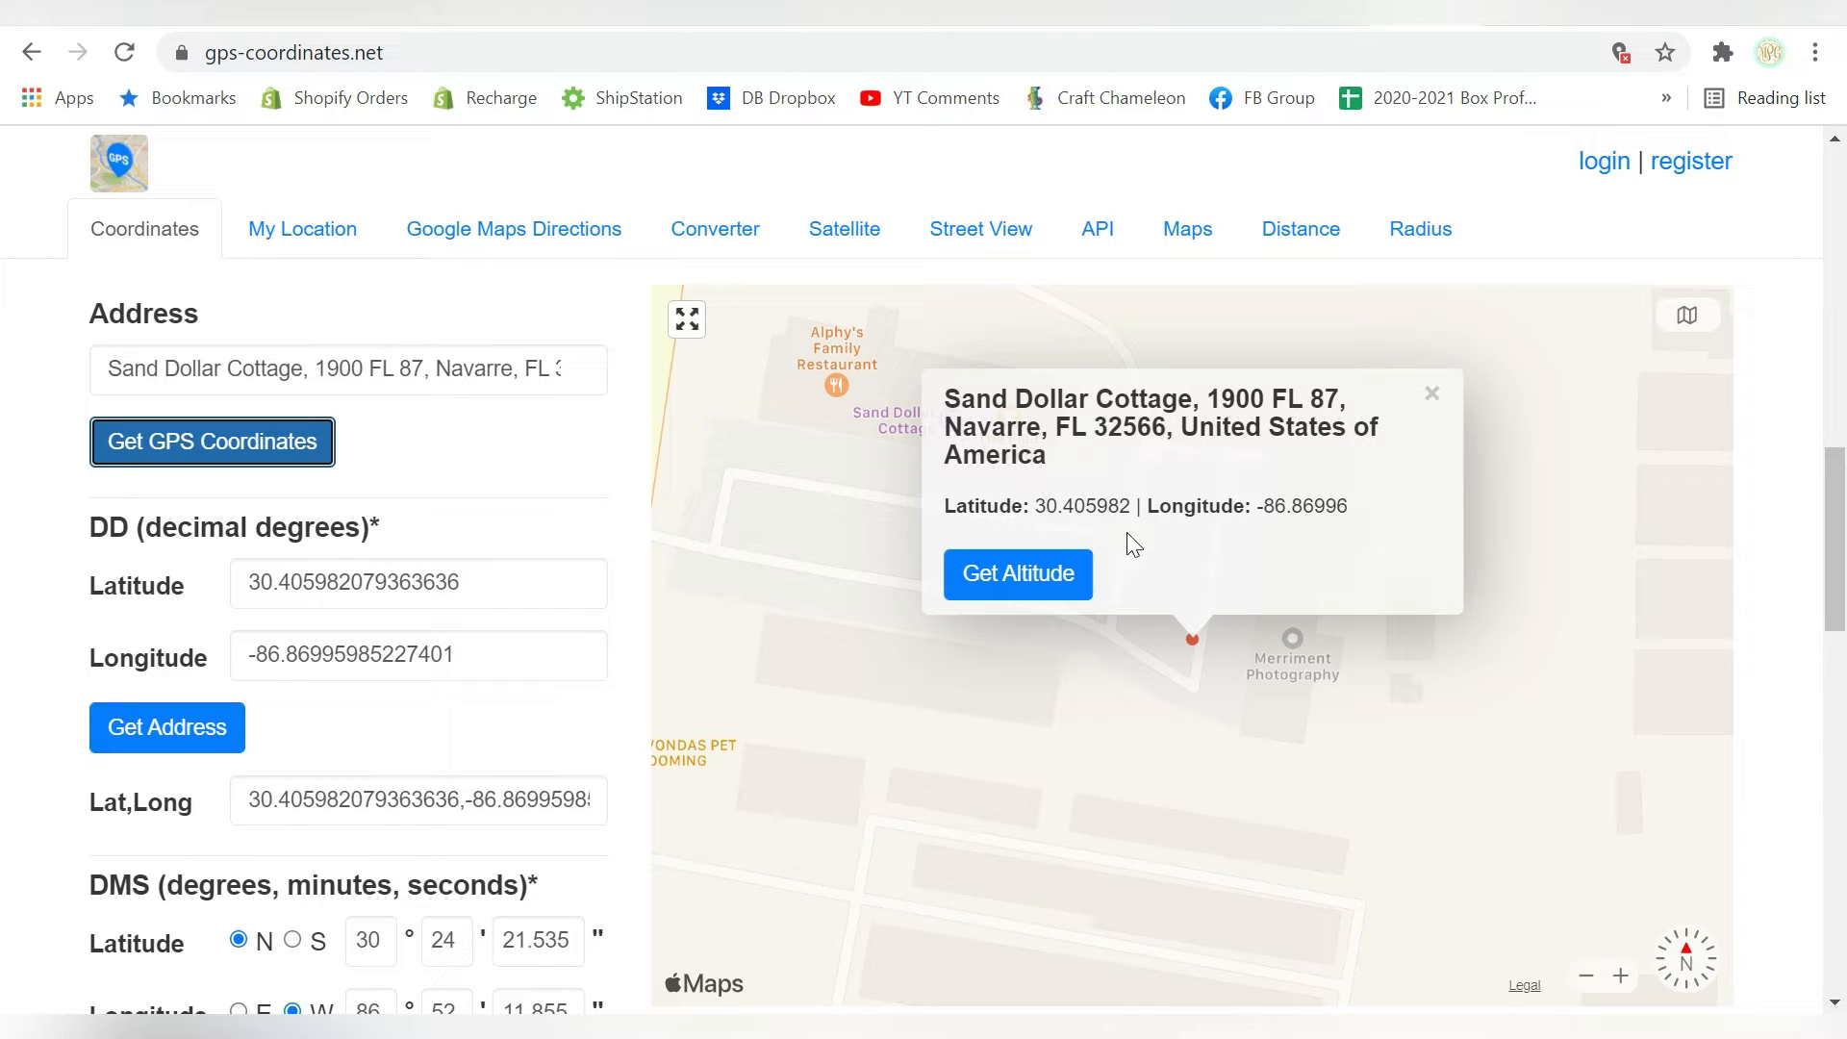
left_click(1222, 658)
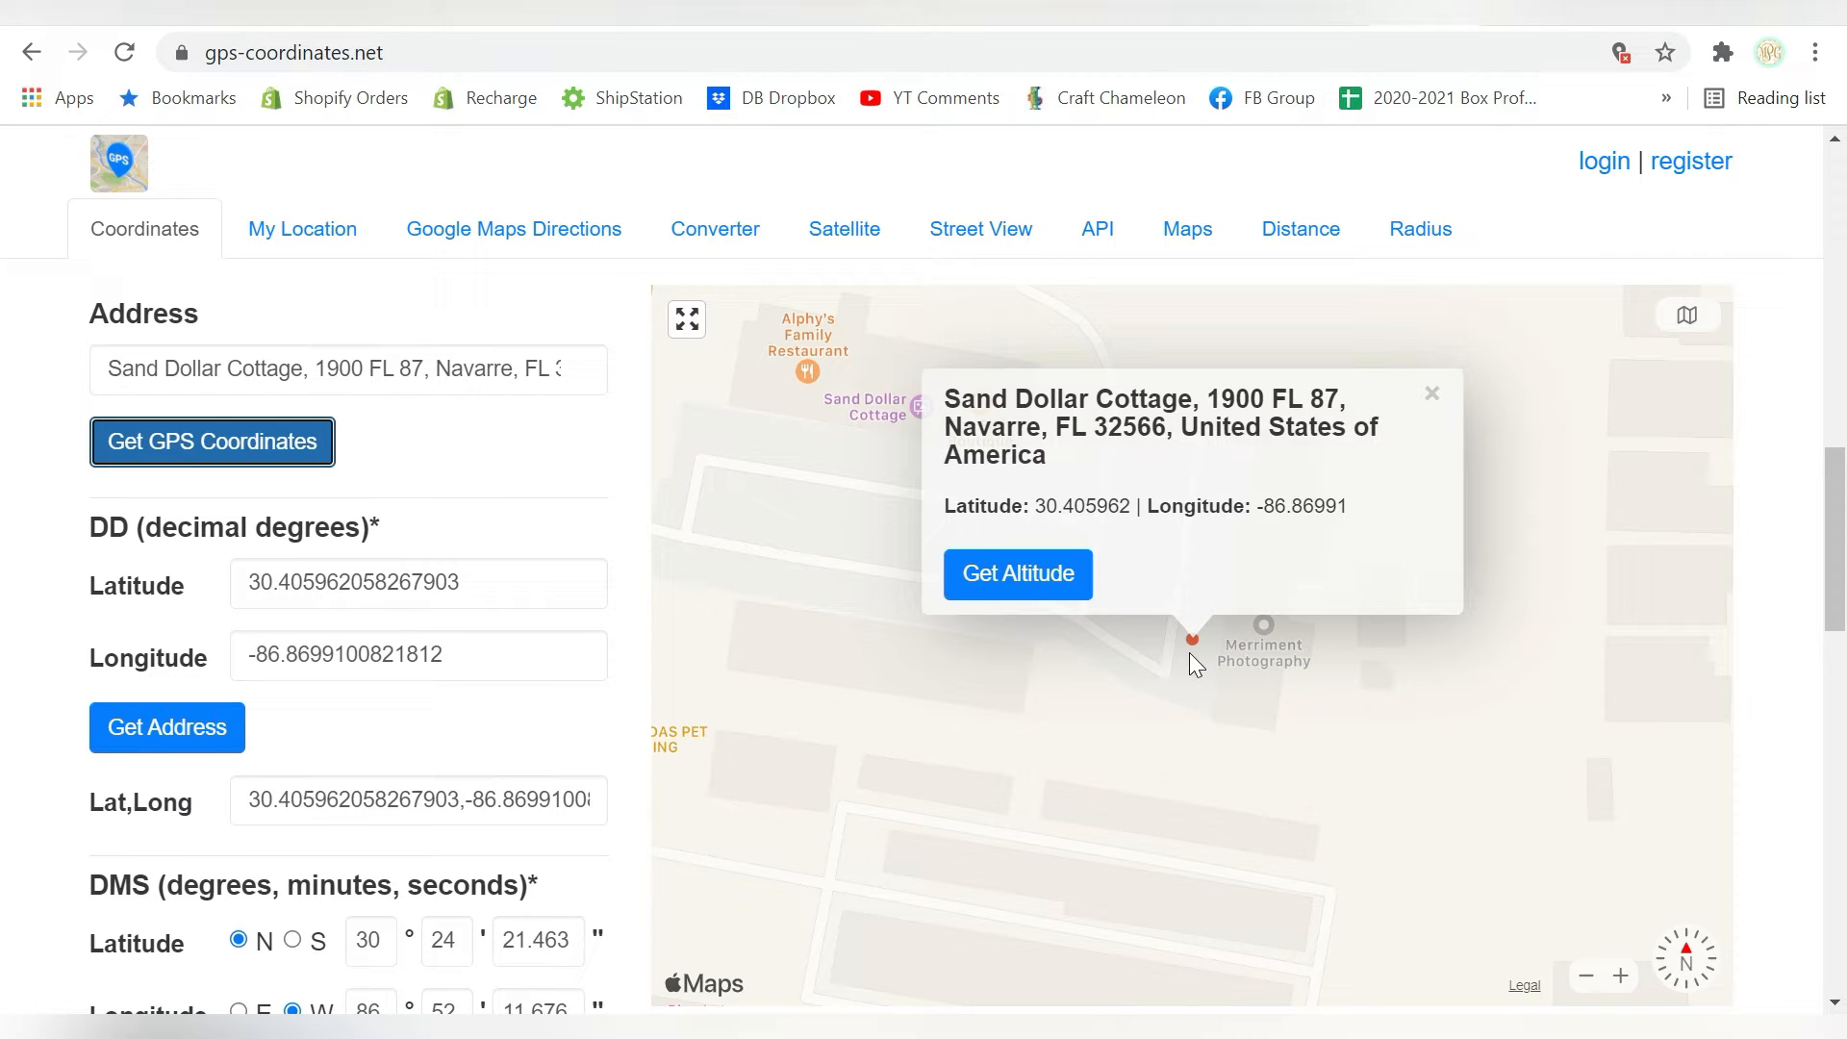
left_click(1430, 394)
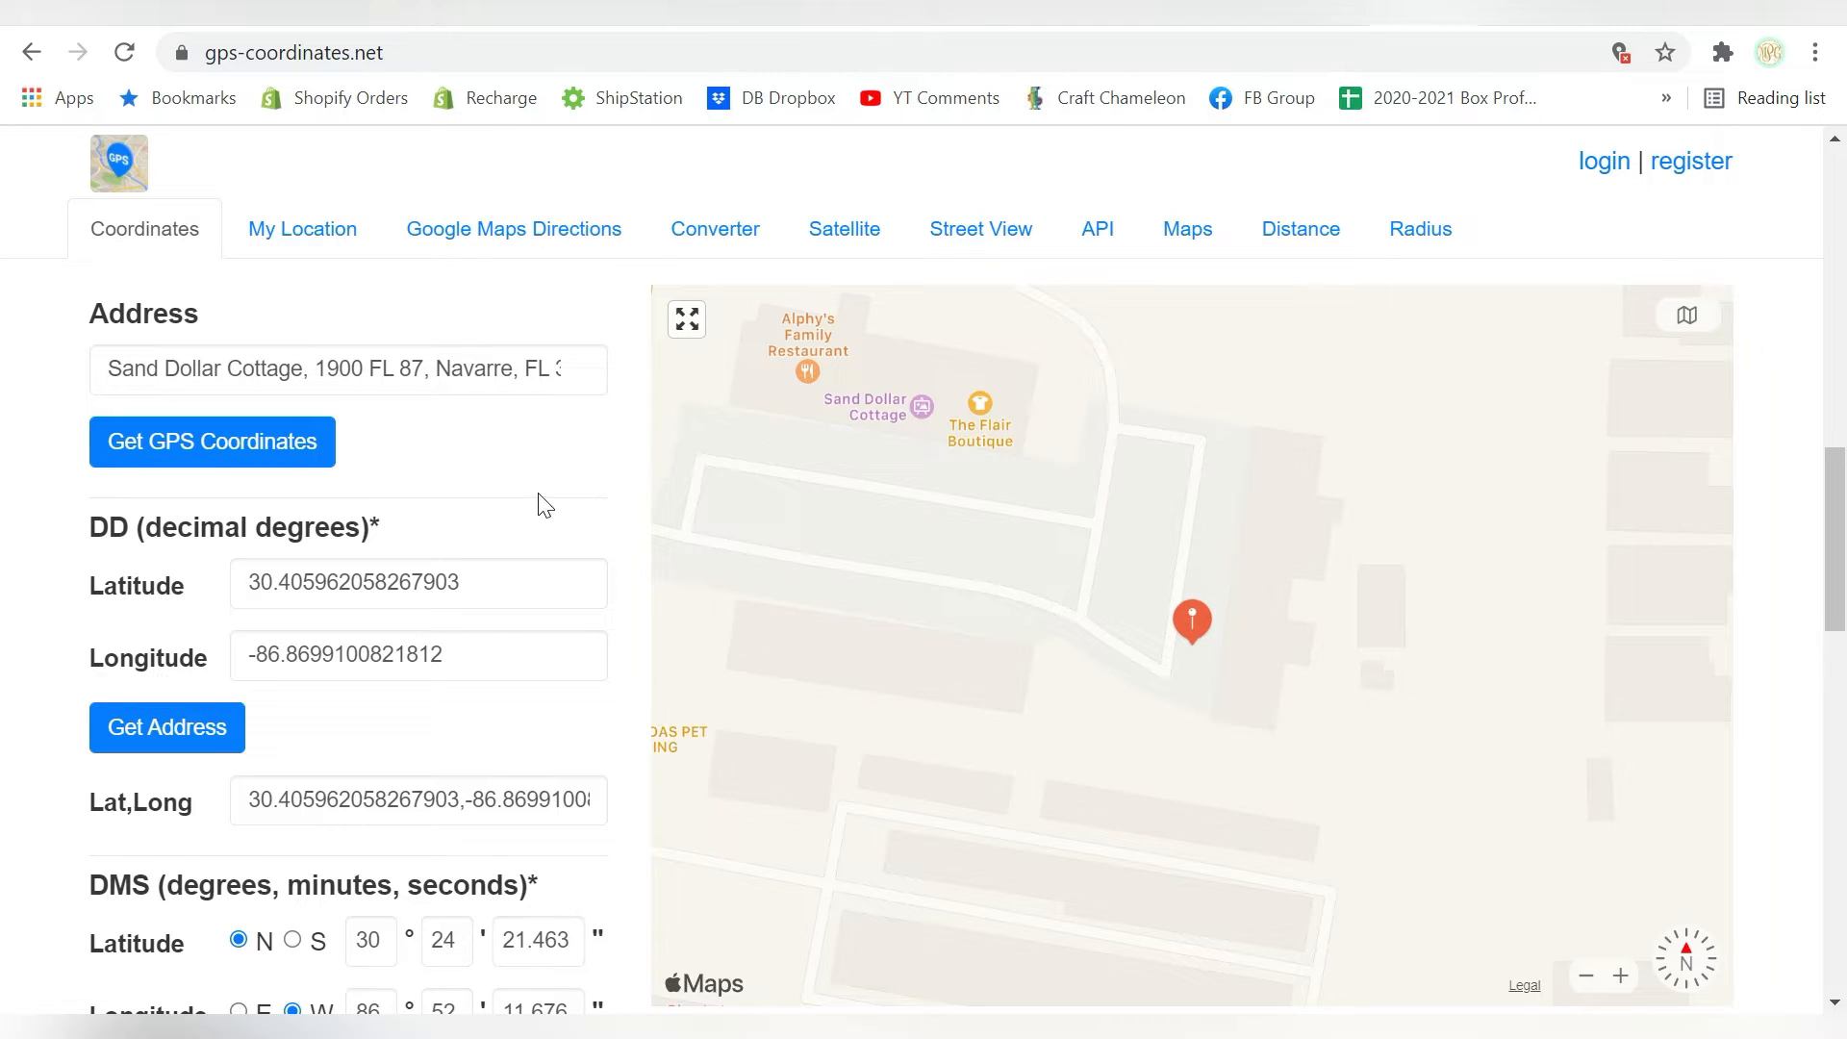
Examine the location's latitude and longitude in decimal degrees and in degrees, minutes and seconds
scroll(250, 511, "down", 1)
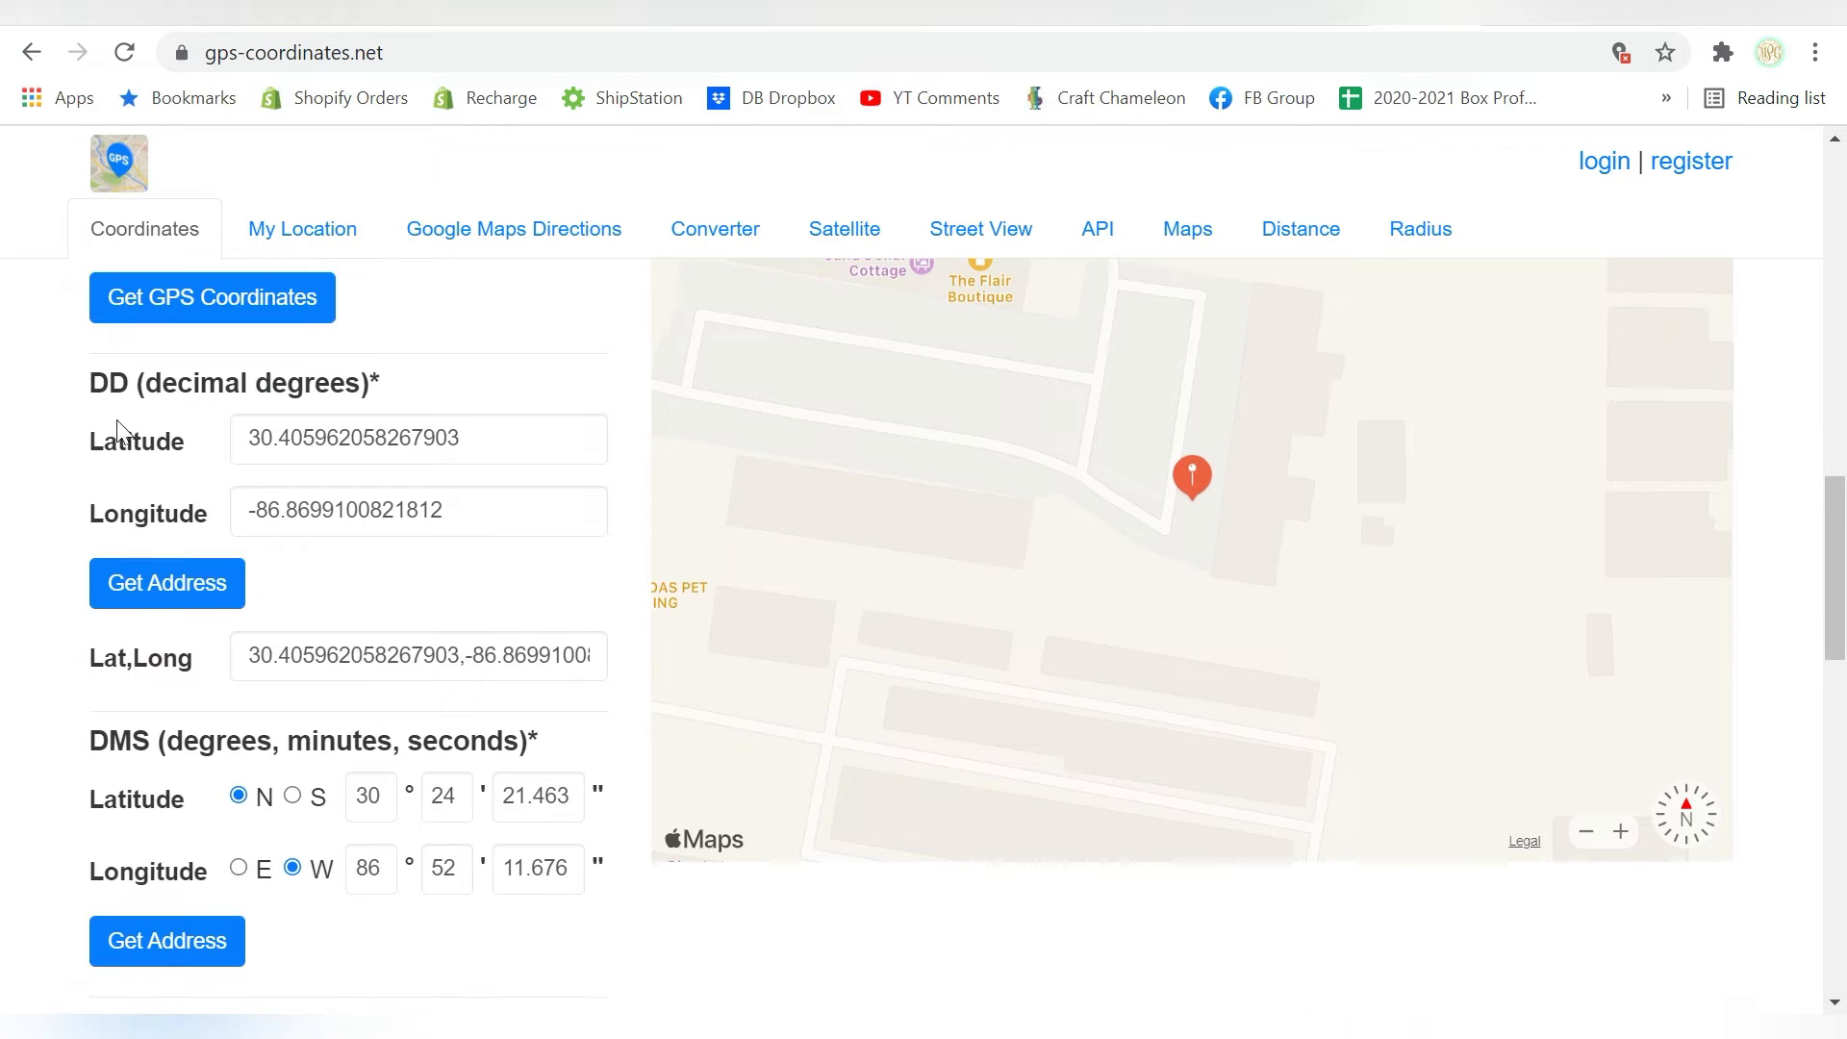
left_click_drag(135, 447, 177, 445)
left_click_drag(133, 515, 181, 528)
scroll(183, 529, "down", 3)
left_click_drag(182, 450, 539, 450)
left_click_drag(101, 449, 550, 455)
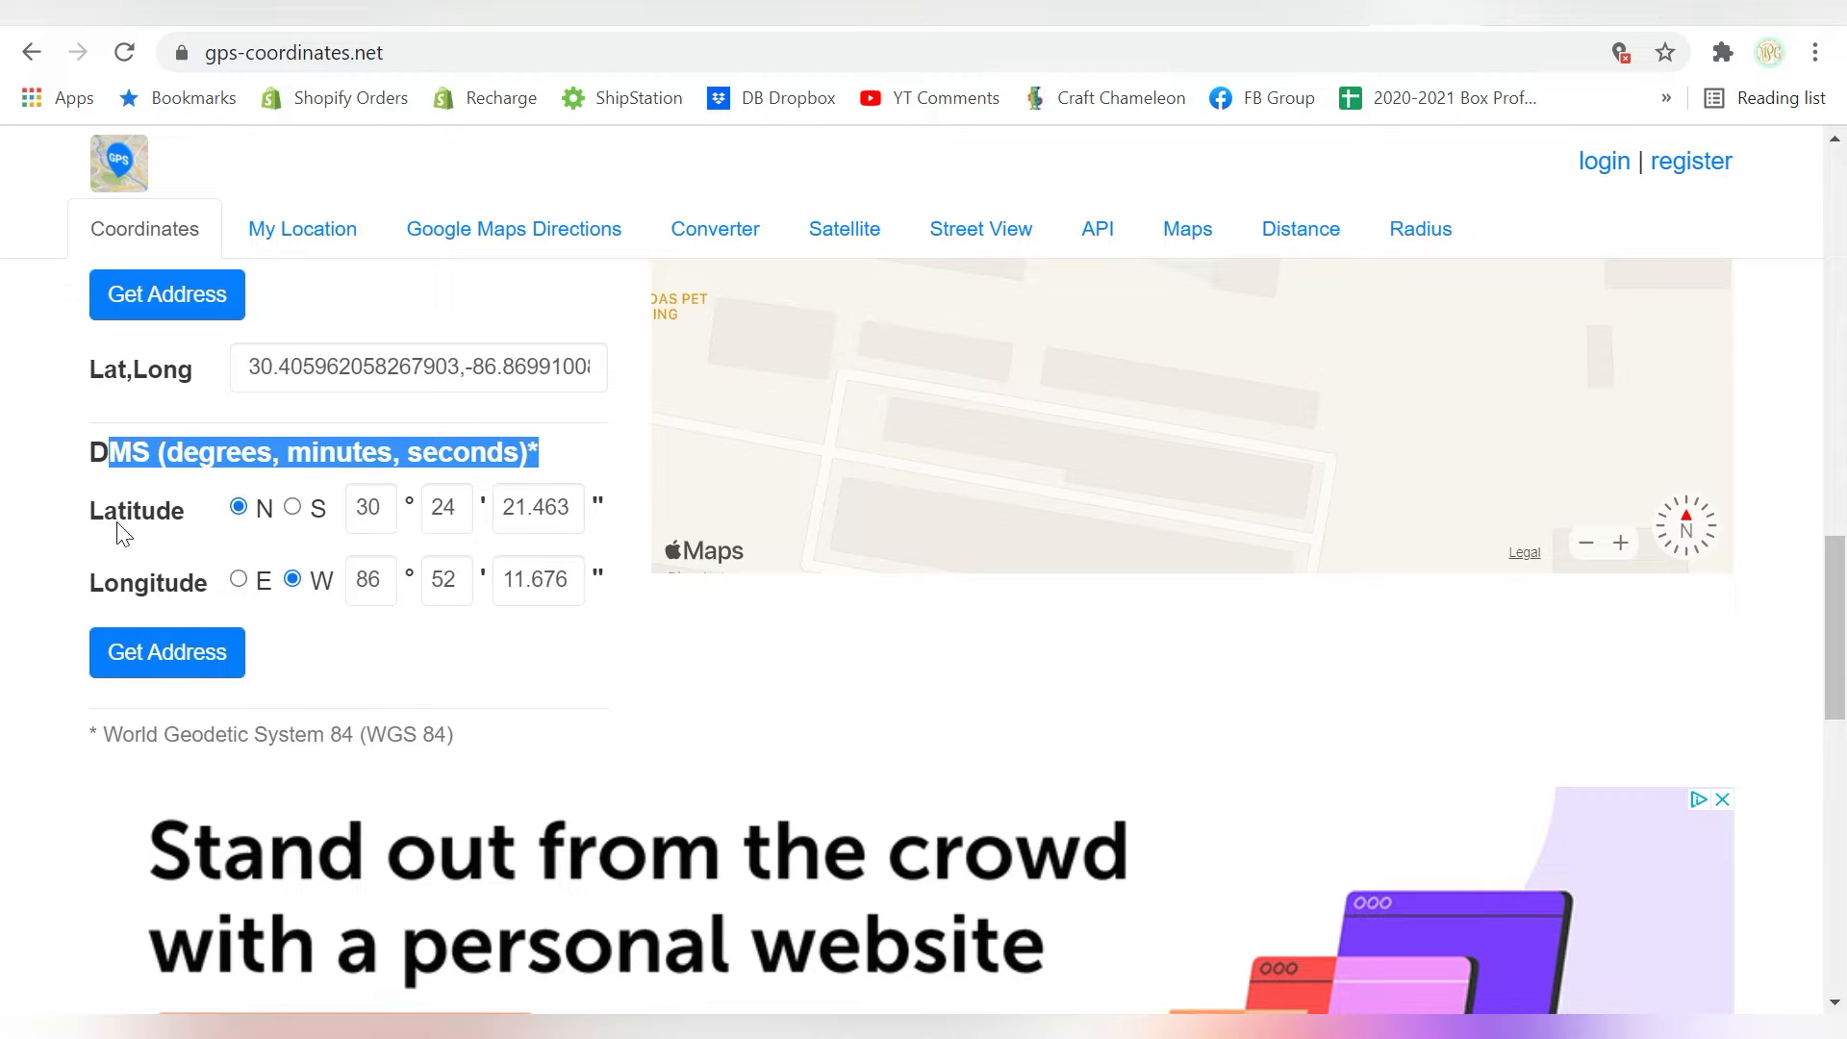
left_click(446, 423)
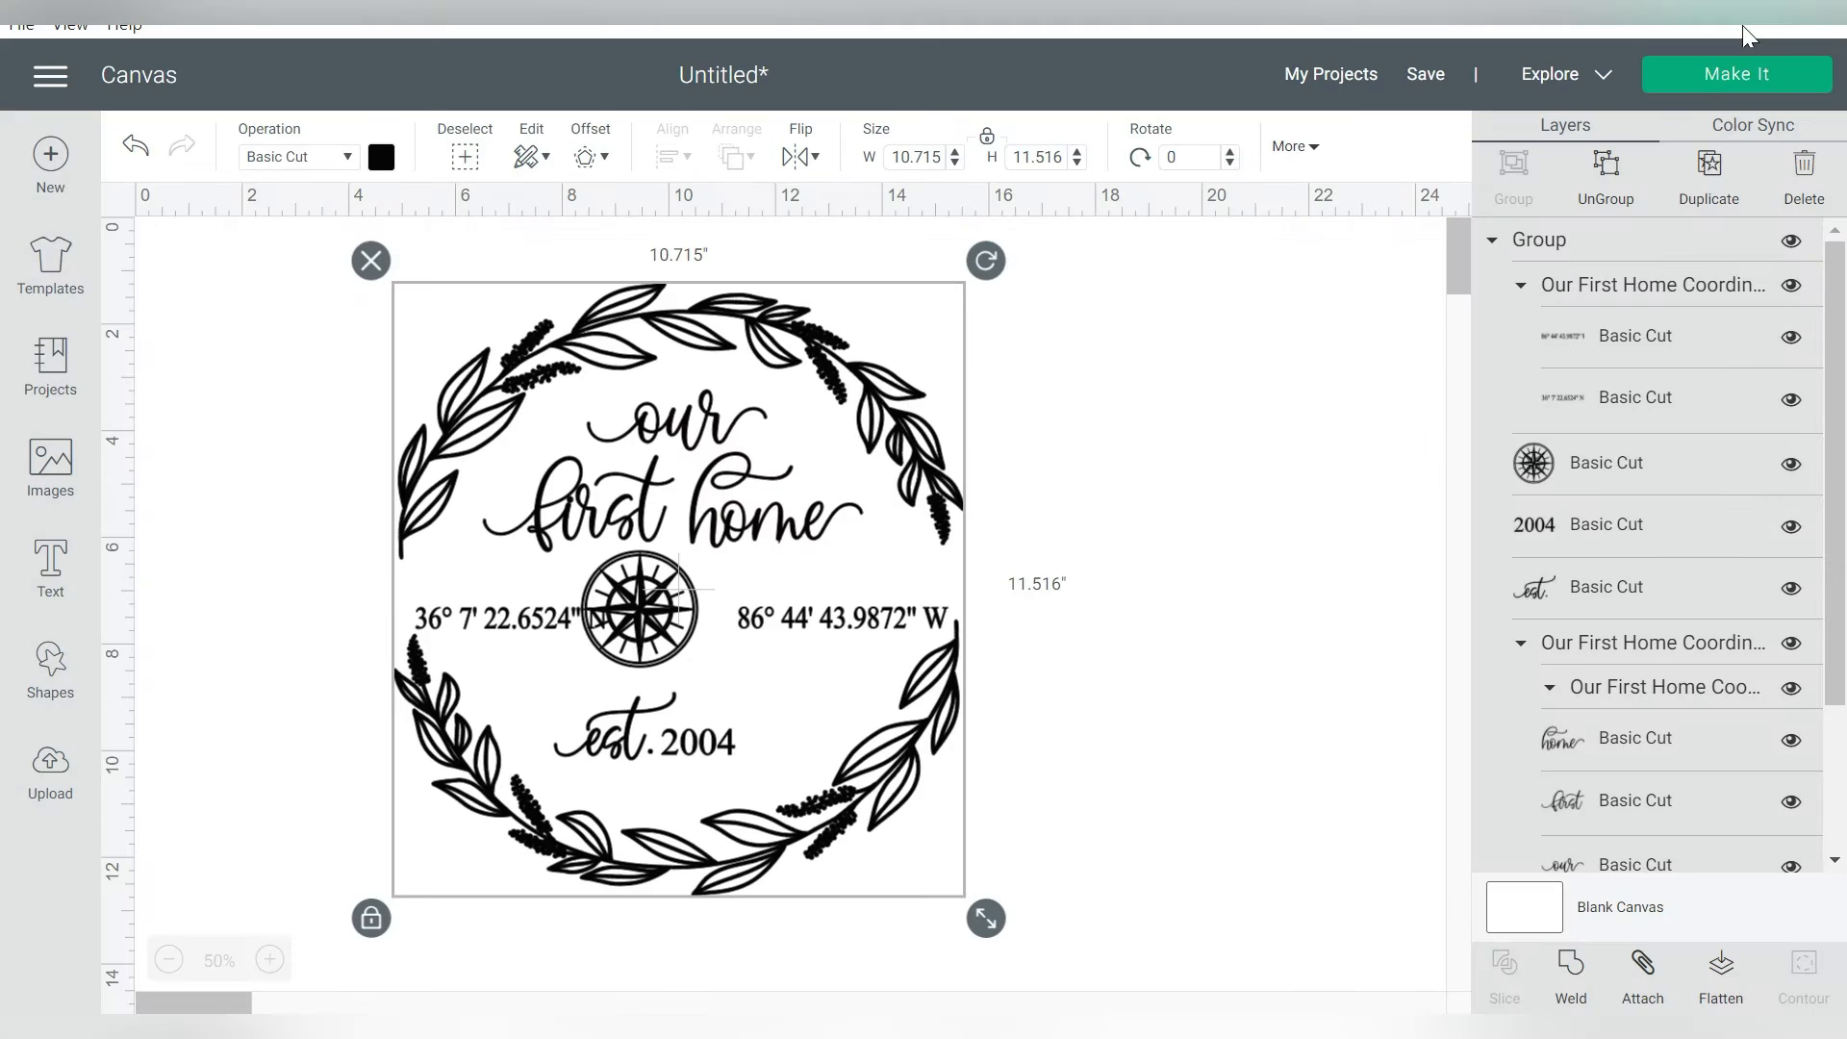
Ungroup the wreath design and move its coordinates text out of the wreath to the blank area at the upper right
left_click(1608, 171)
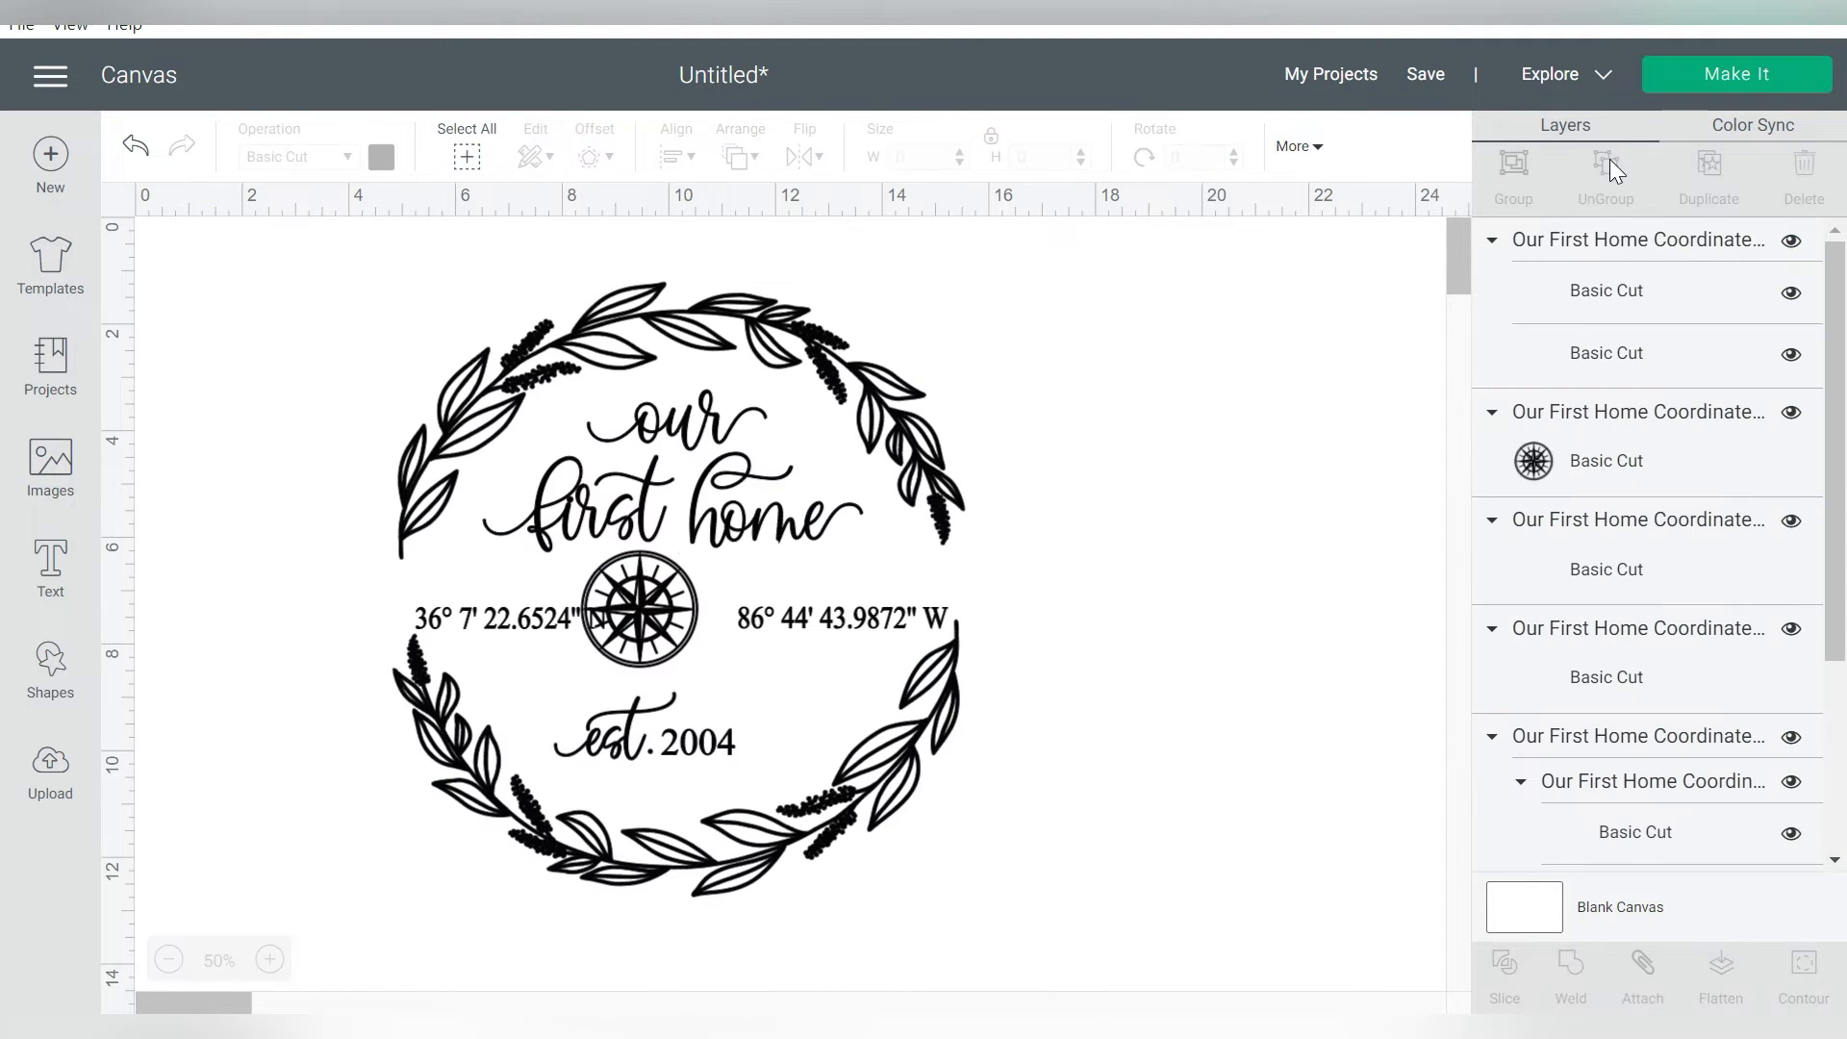
left_click(849, 633)
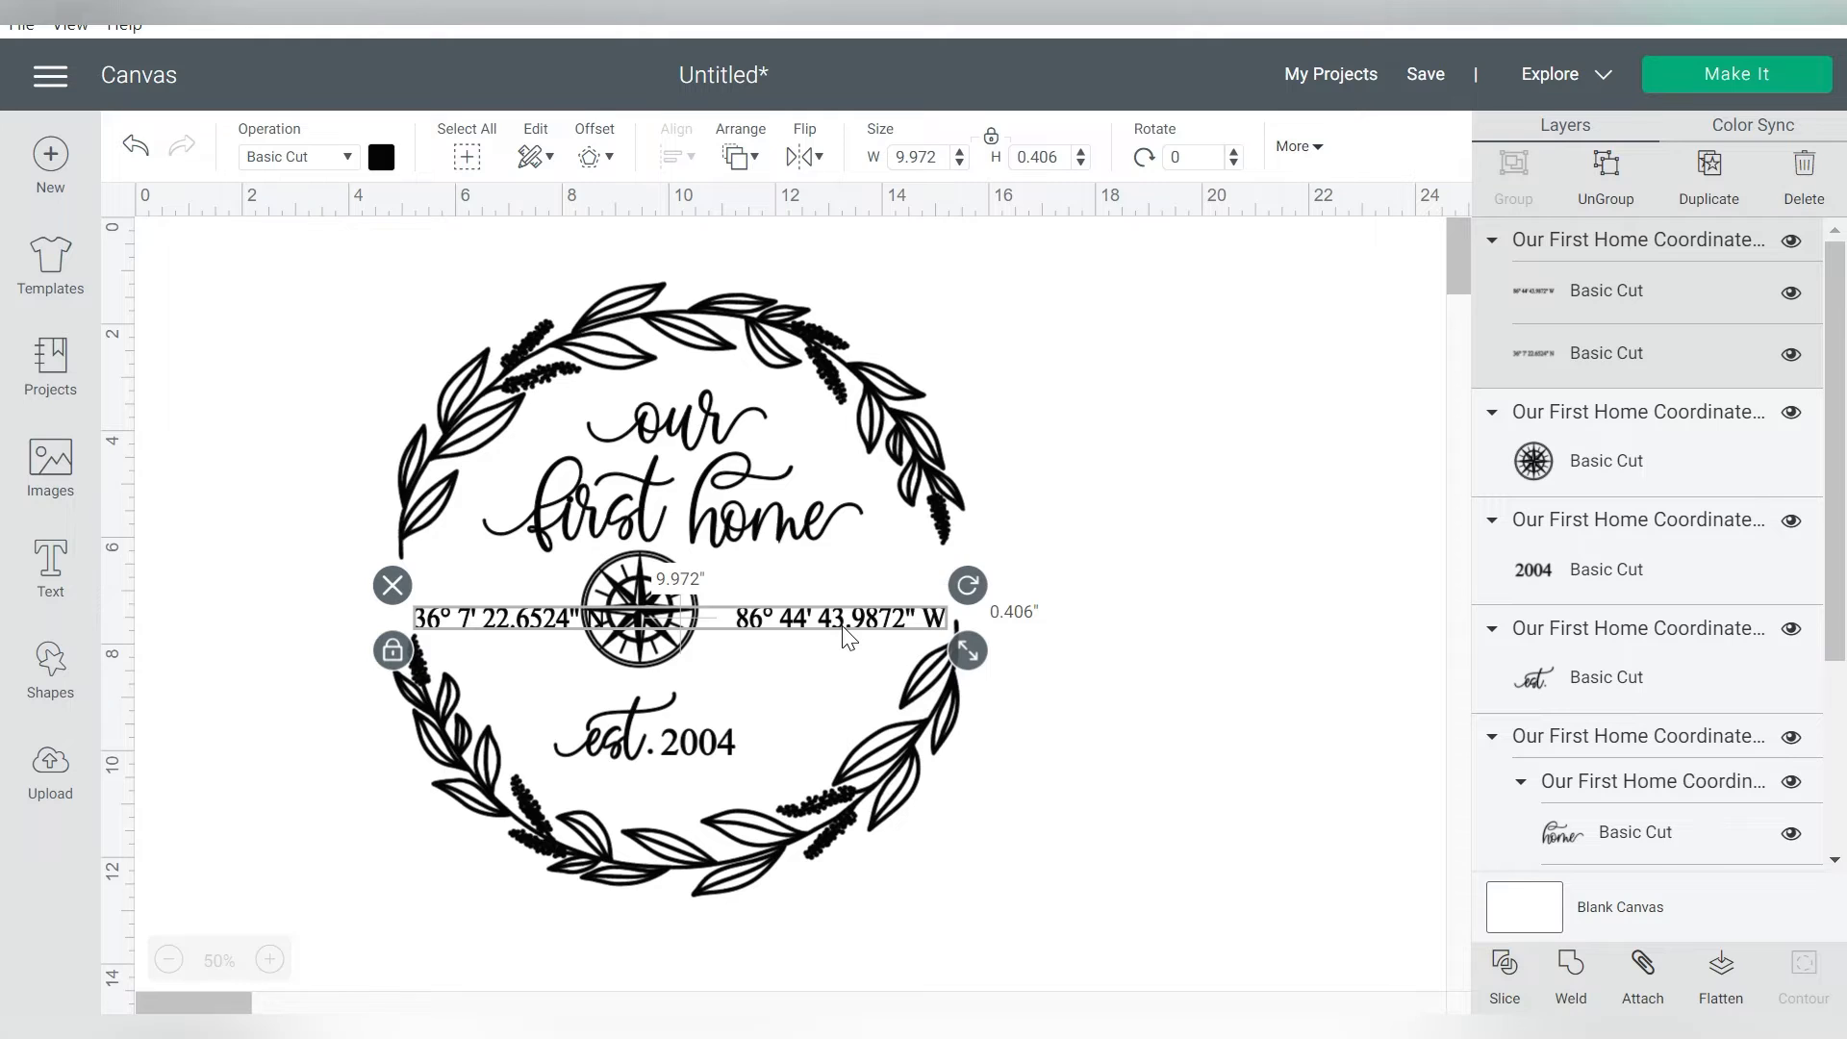
left_click_drag(812, 631, 1276, 247)
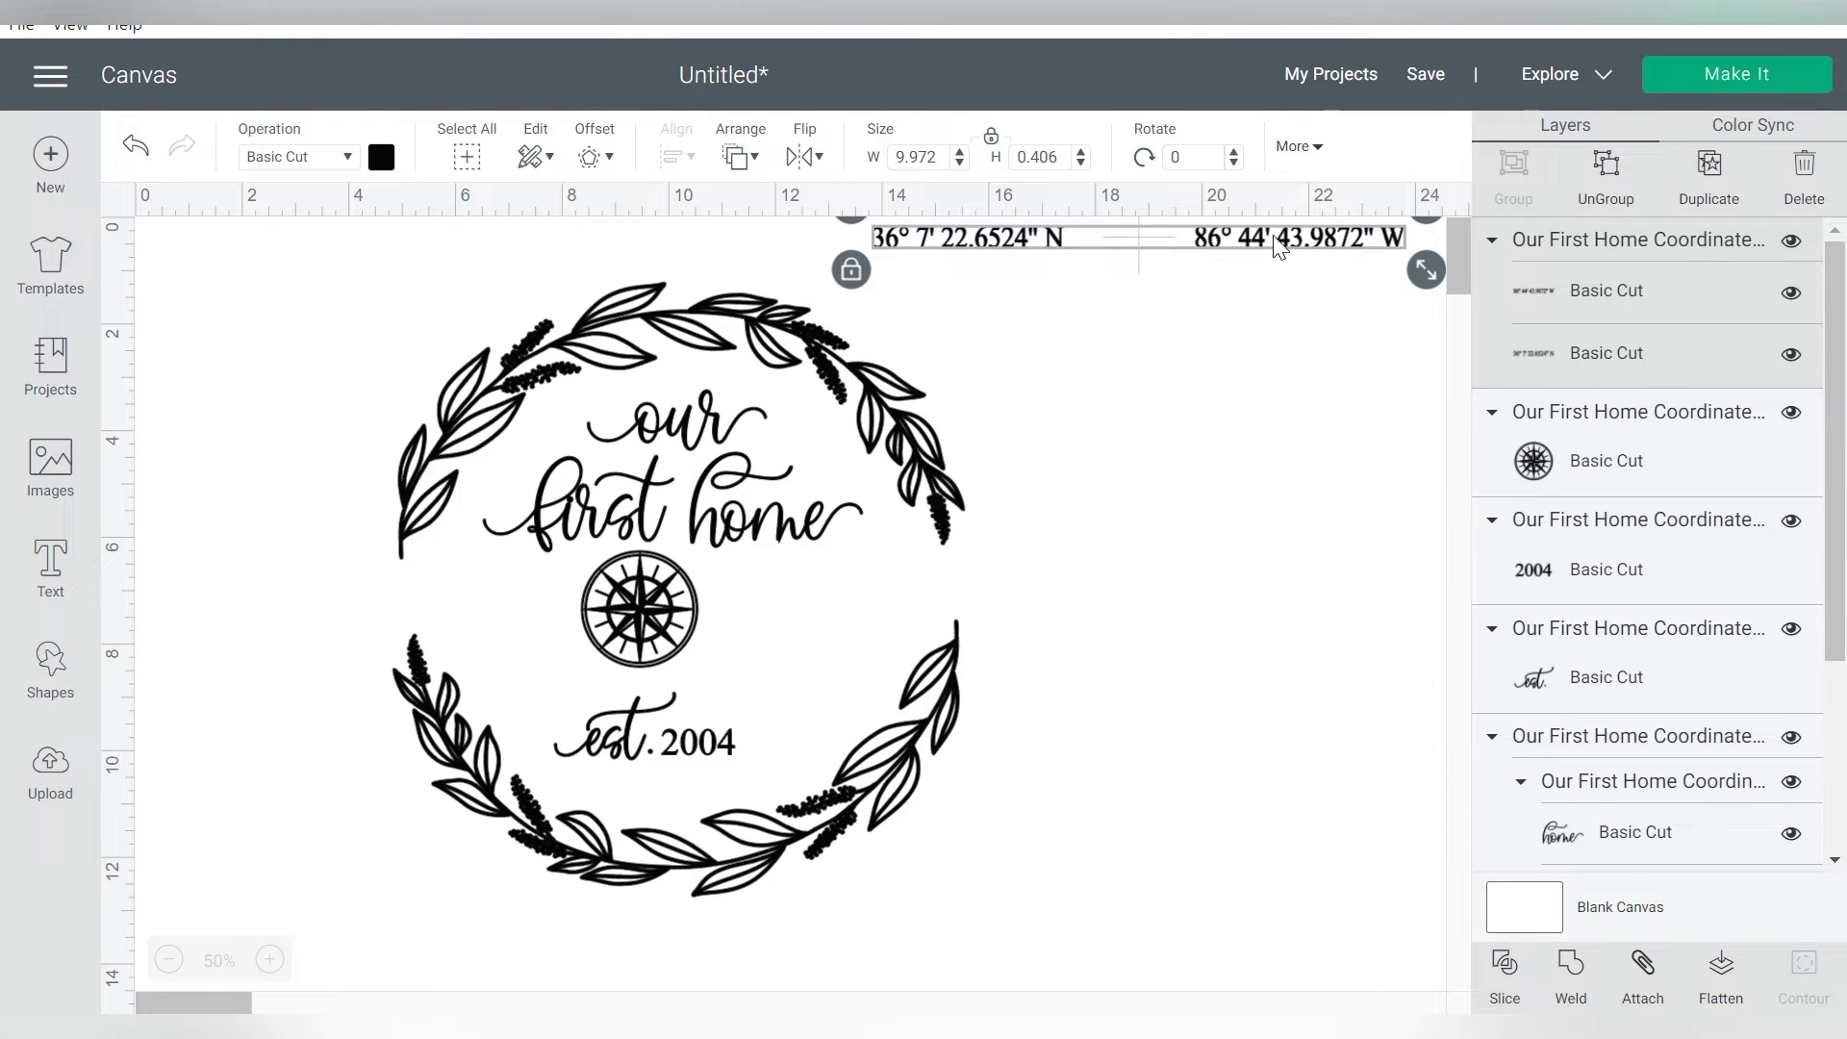
Group the "est." lettering with the year "2004" below the compass
left_click(690, 529)
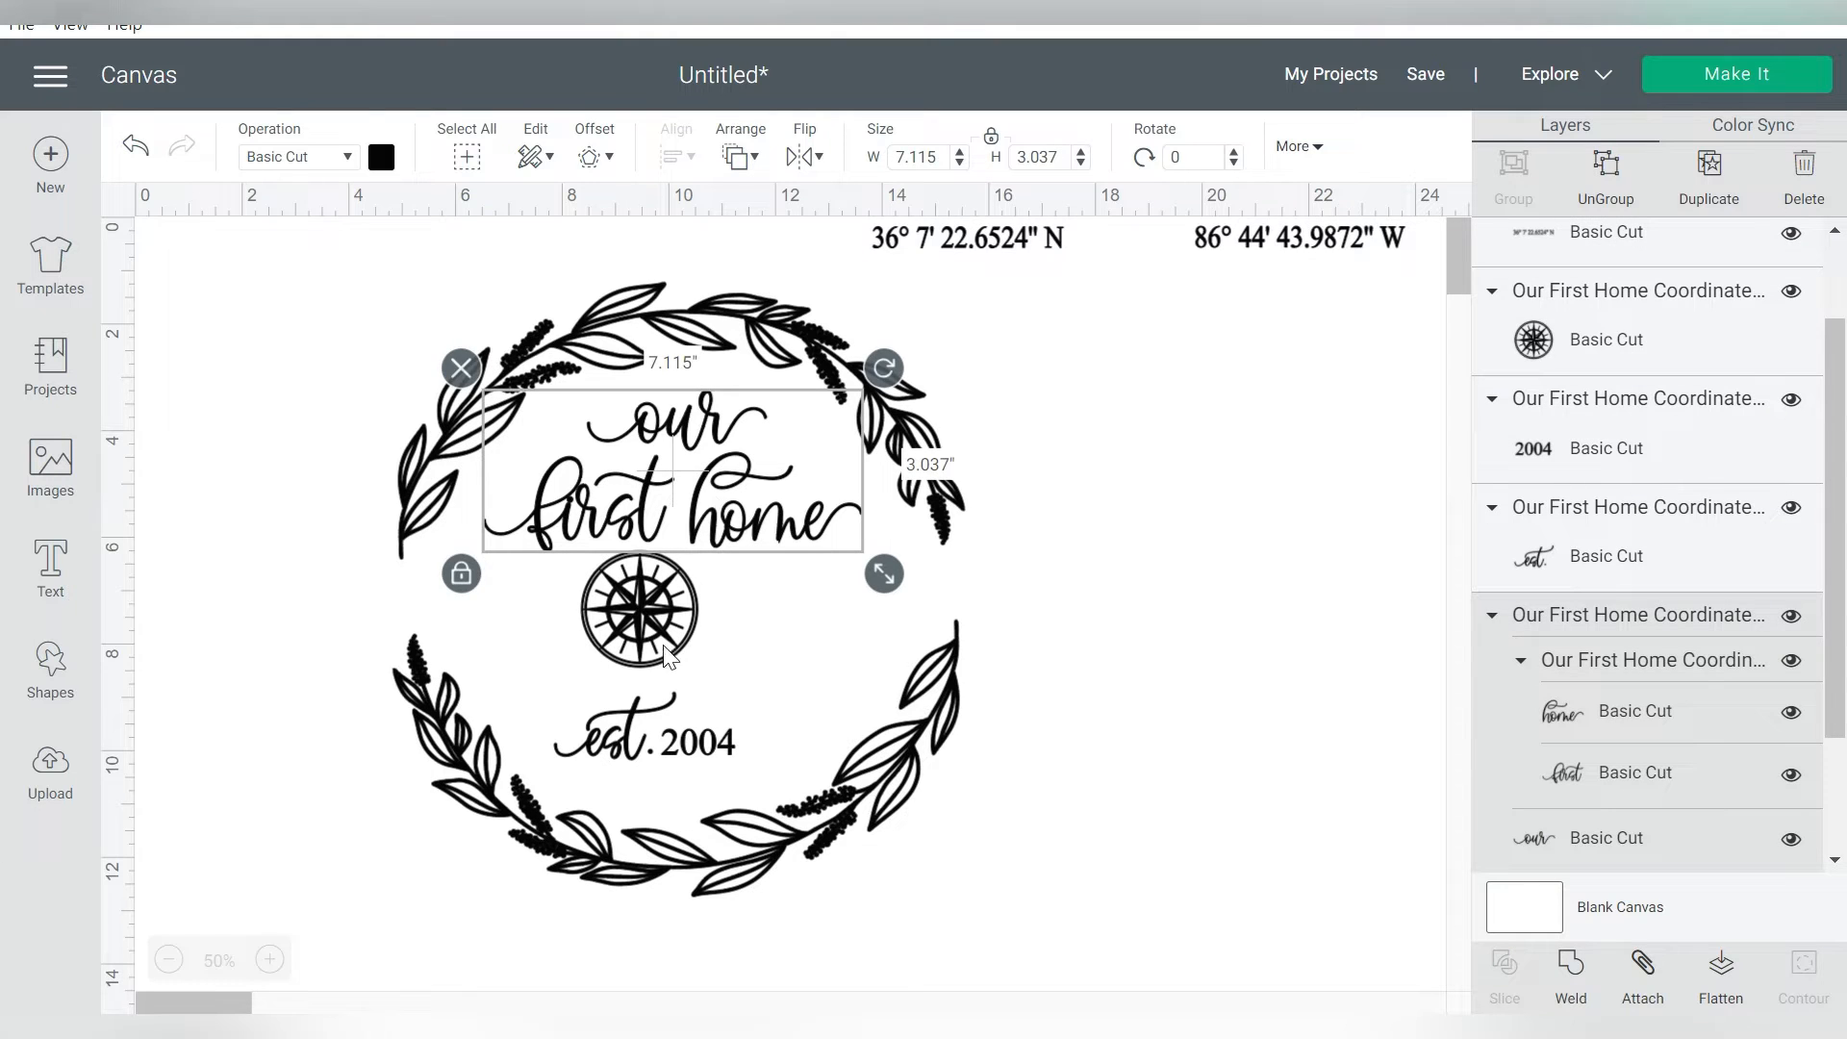
left_click(655, 609)
left_click(644, 748)
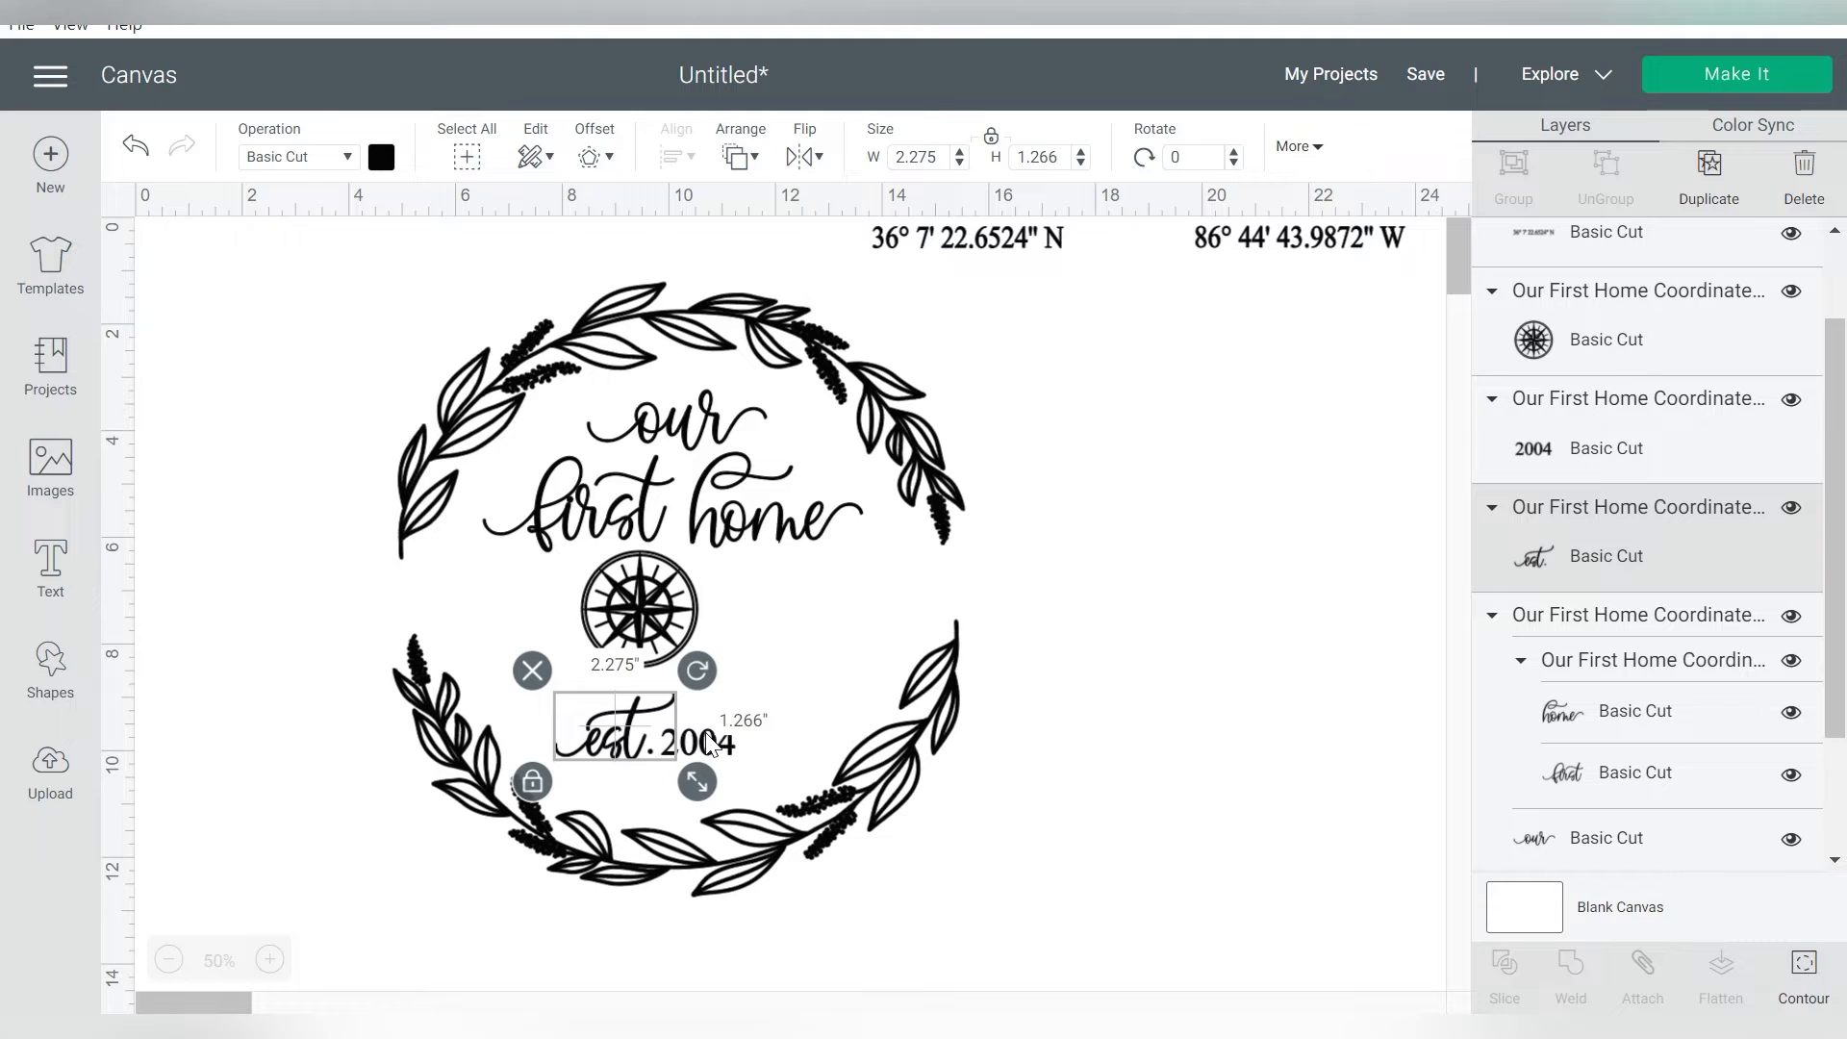
left_click(710, 743, "shift")
left_click(1514, 171)
Center the wreath, "our first home" lettering, compass and "est. 2004" group horizontally on each other
left_click_drag(1048, 907, 378, 306)
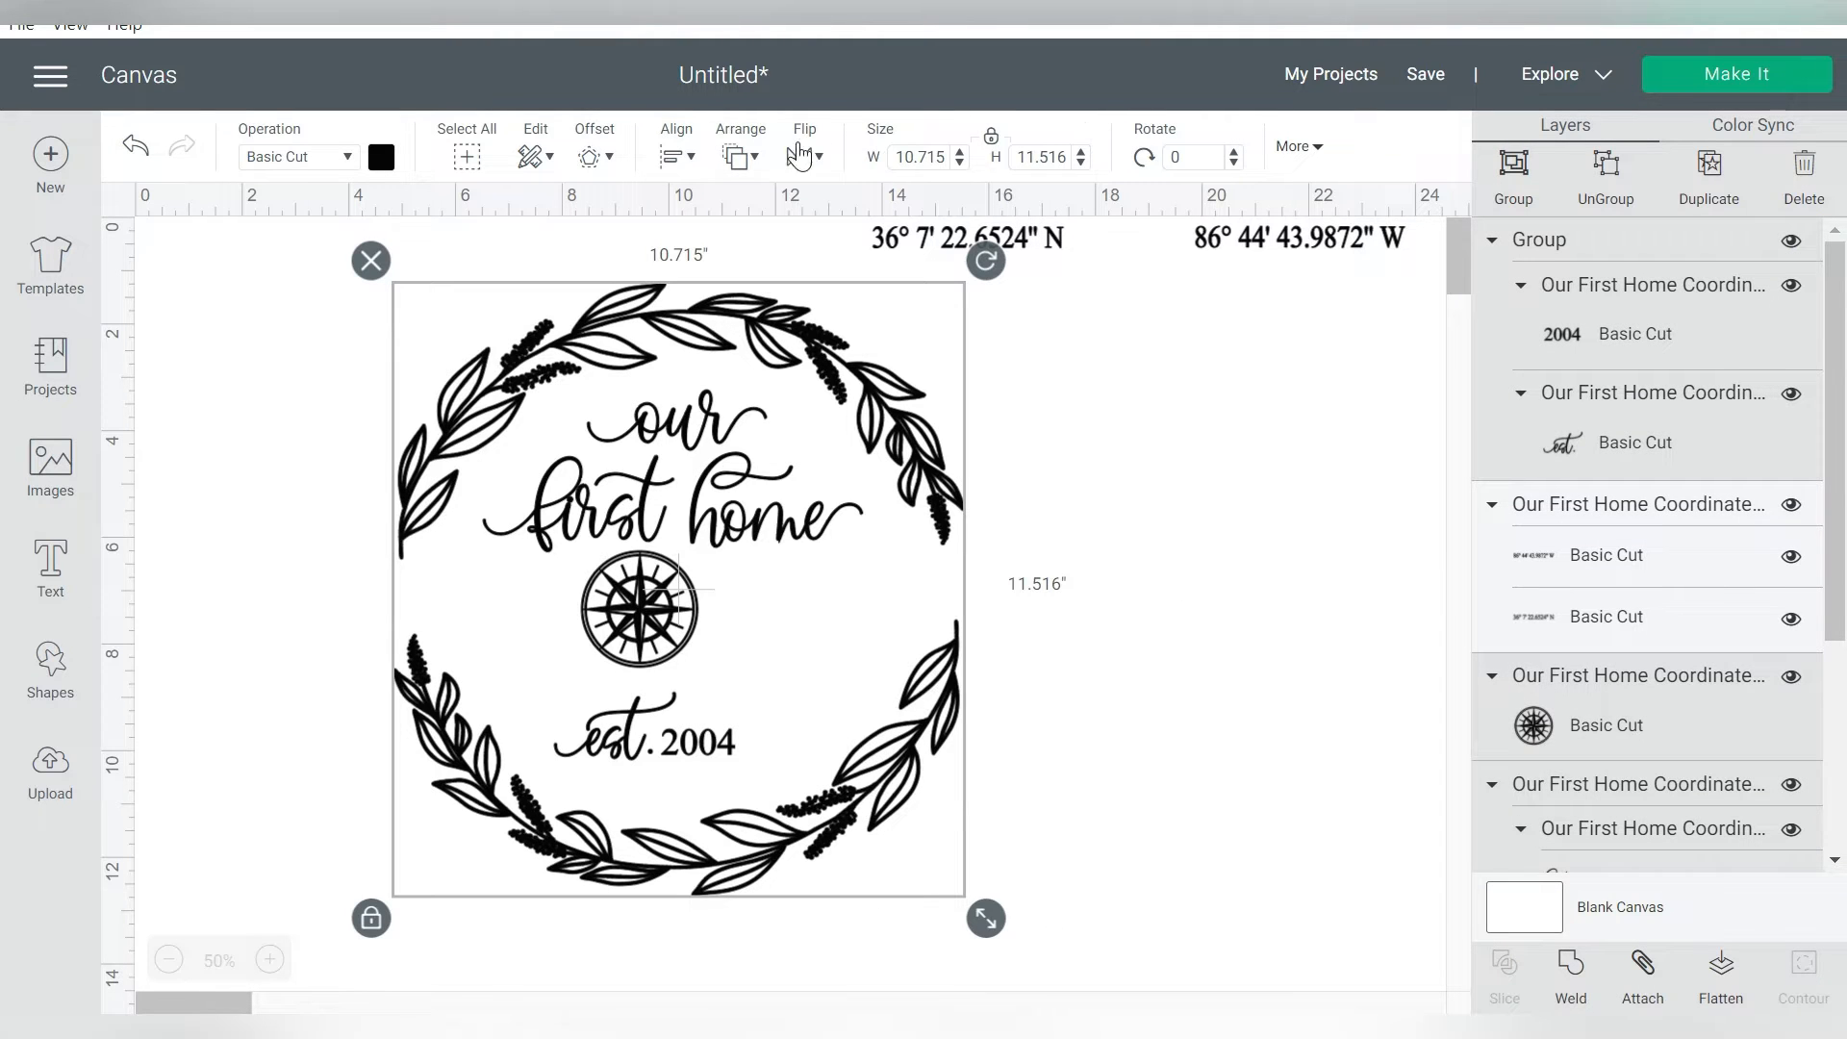
left_click(674, 157)
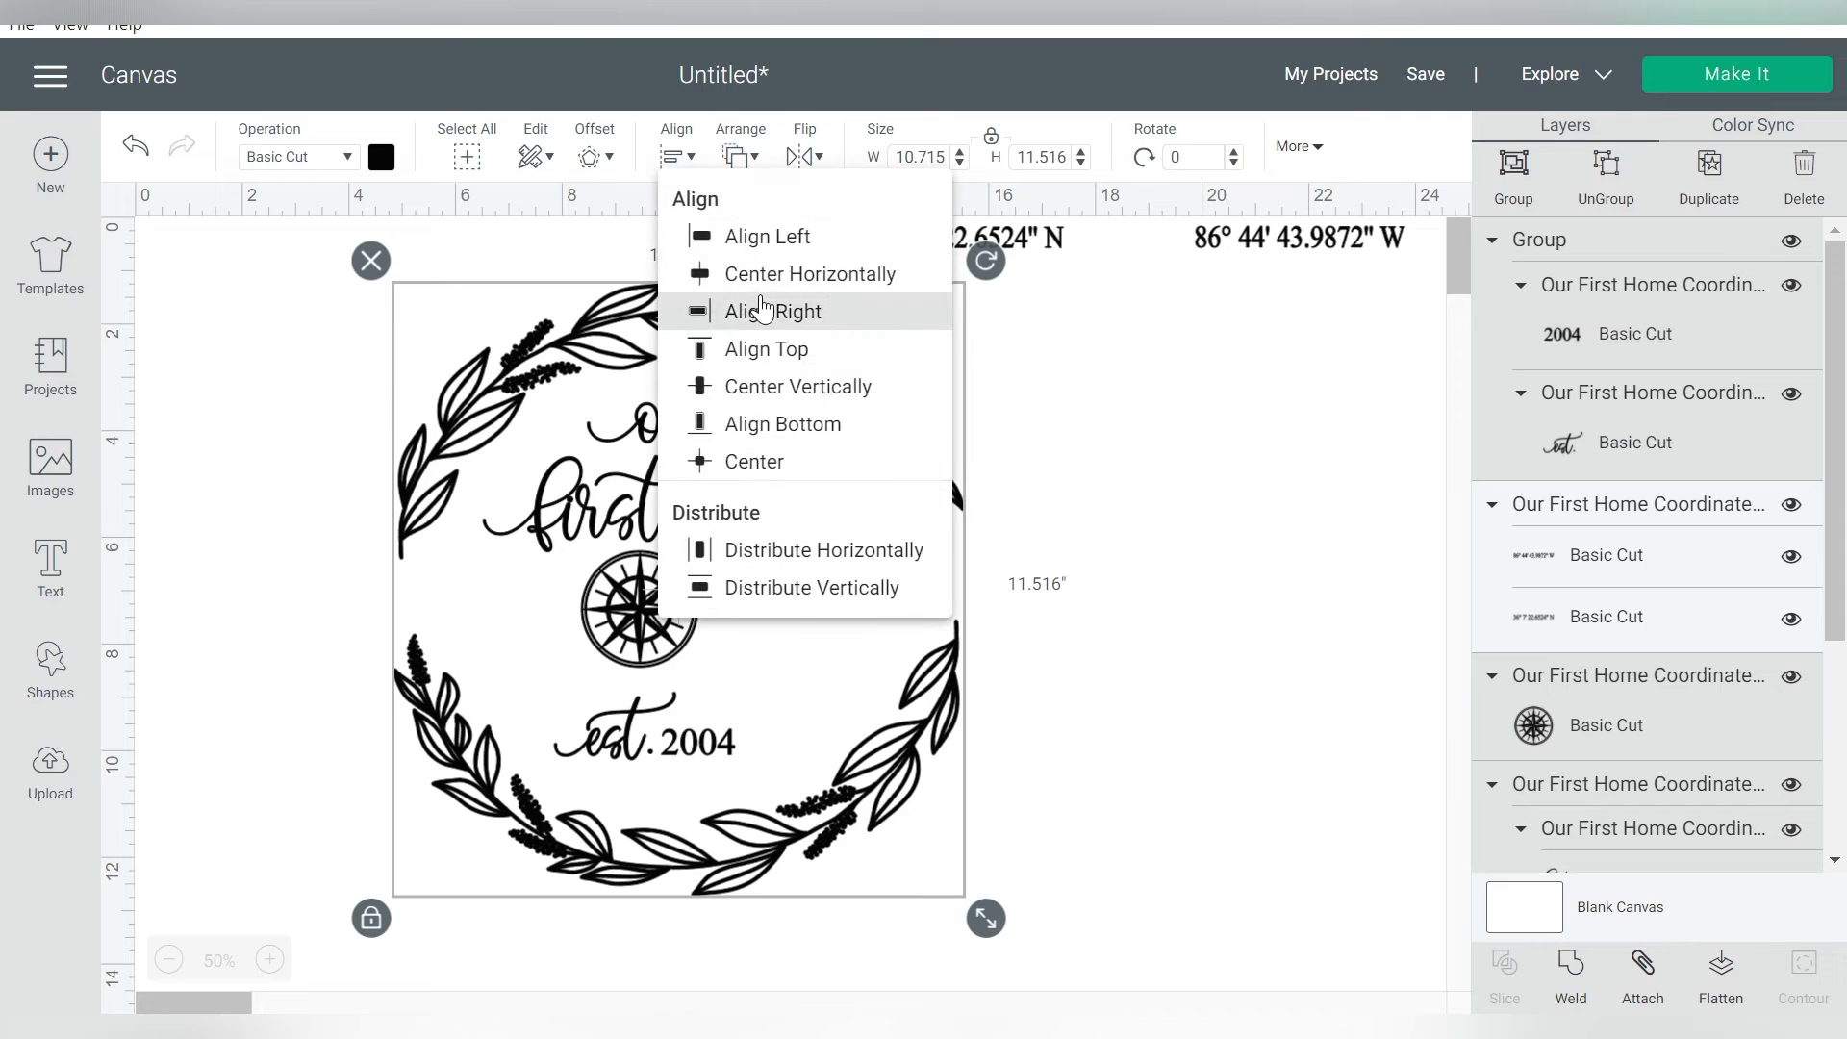
left_click(869, 280)
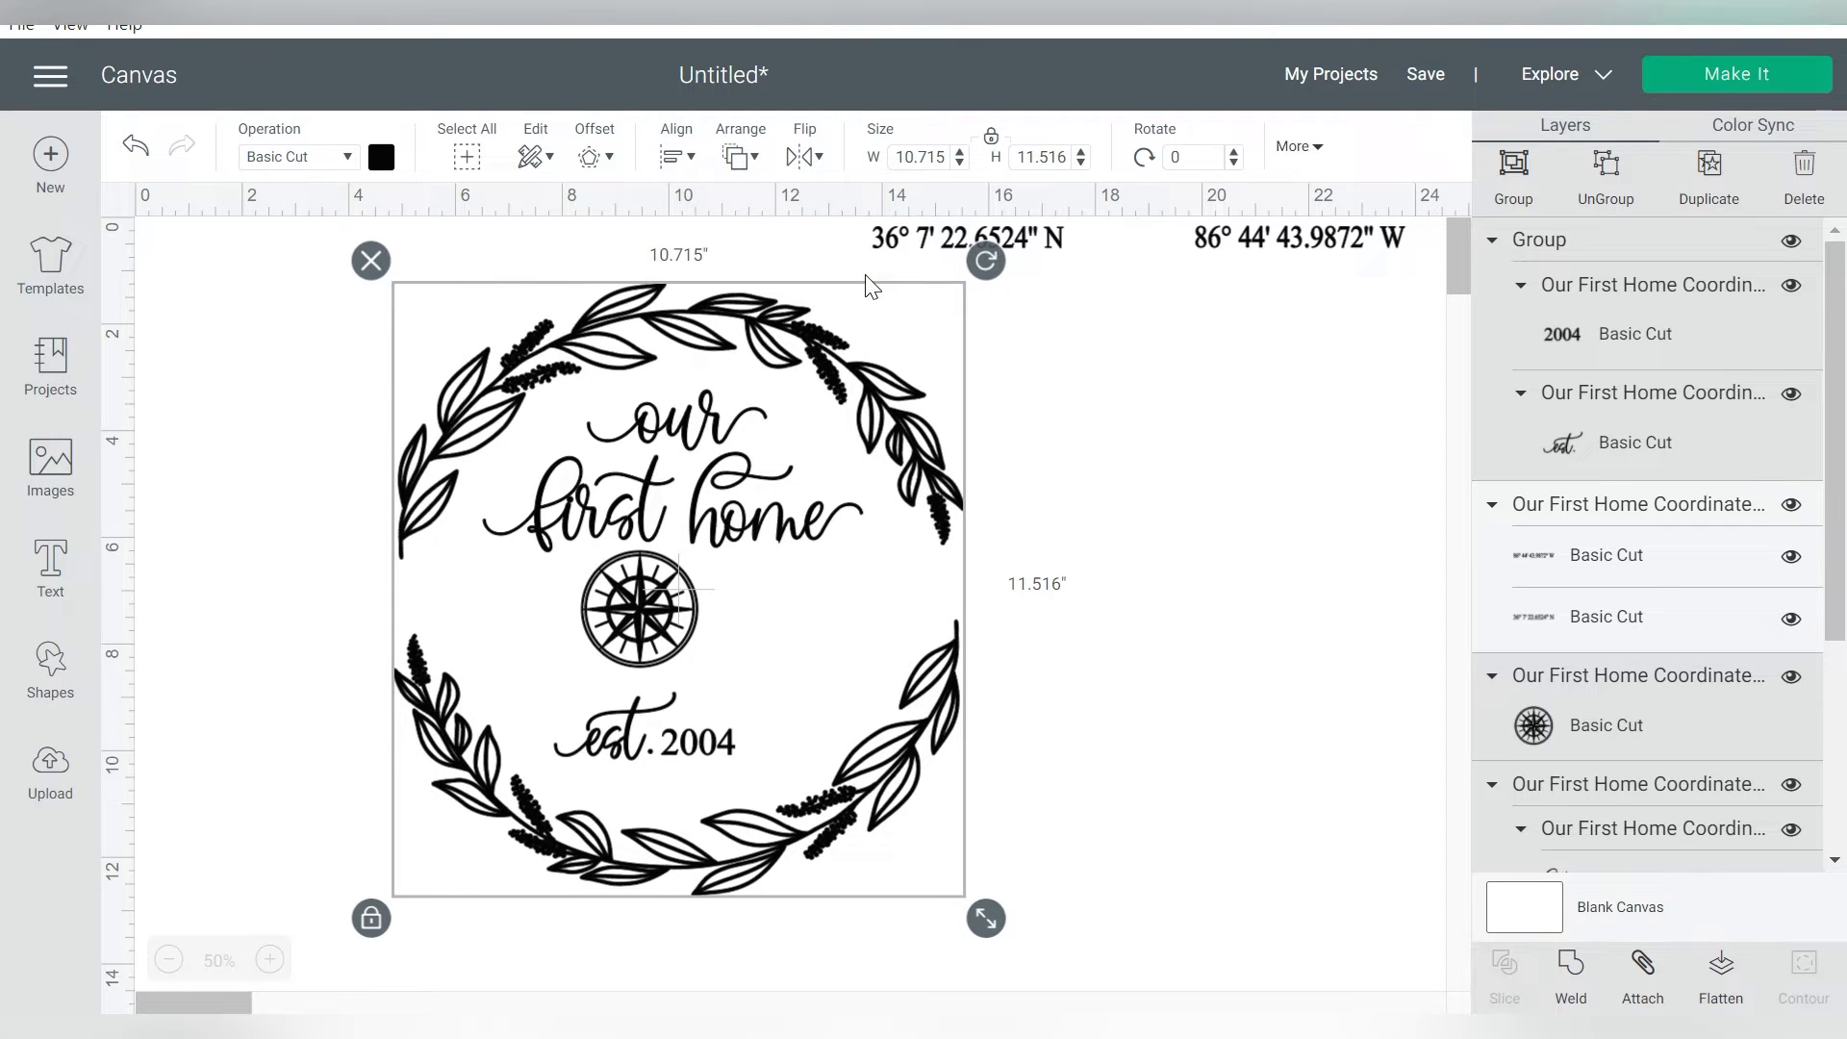
left_click(1135, 394)
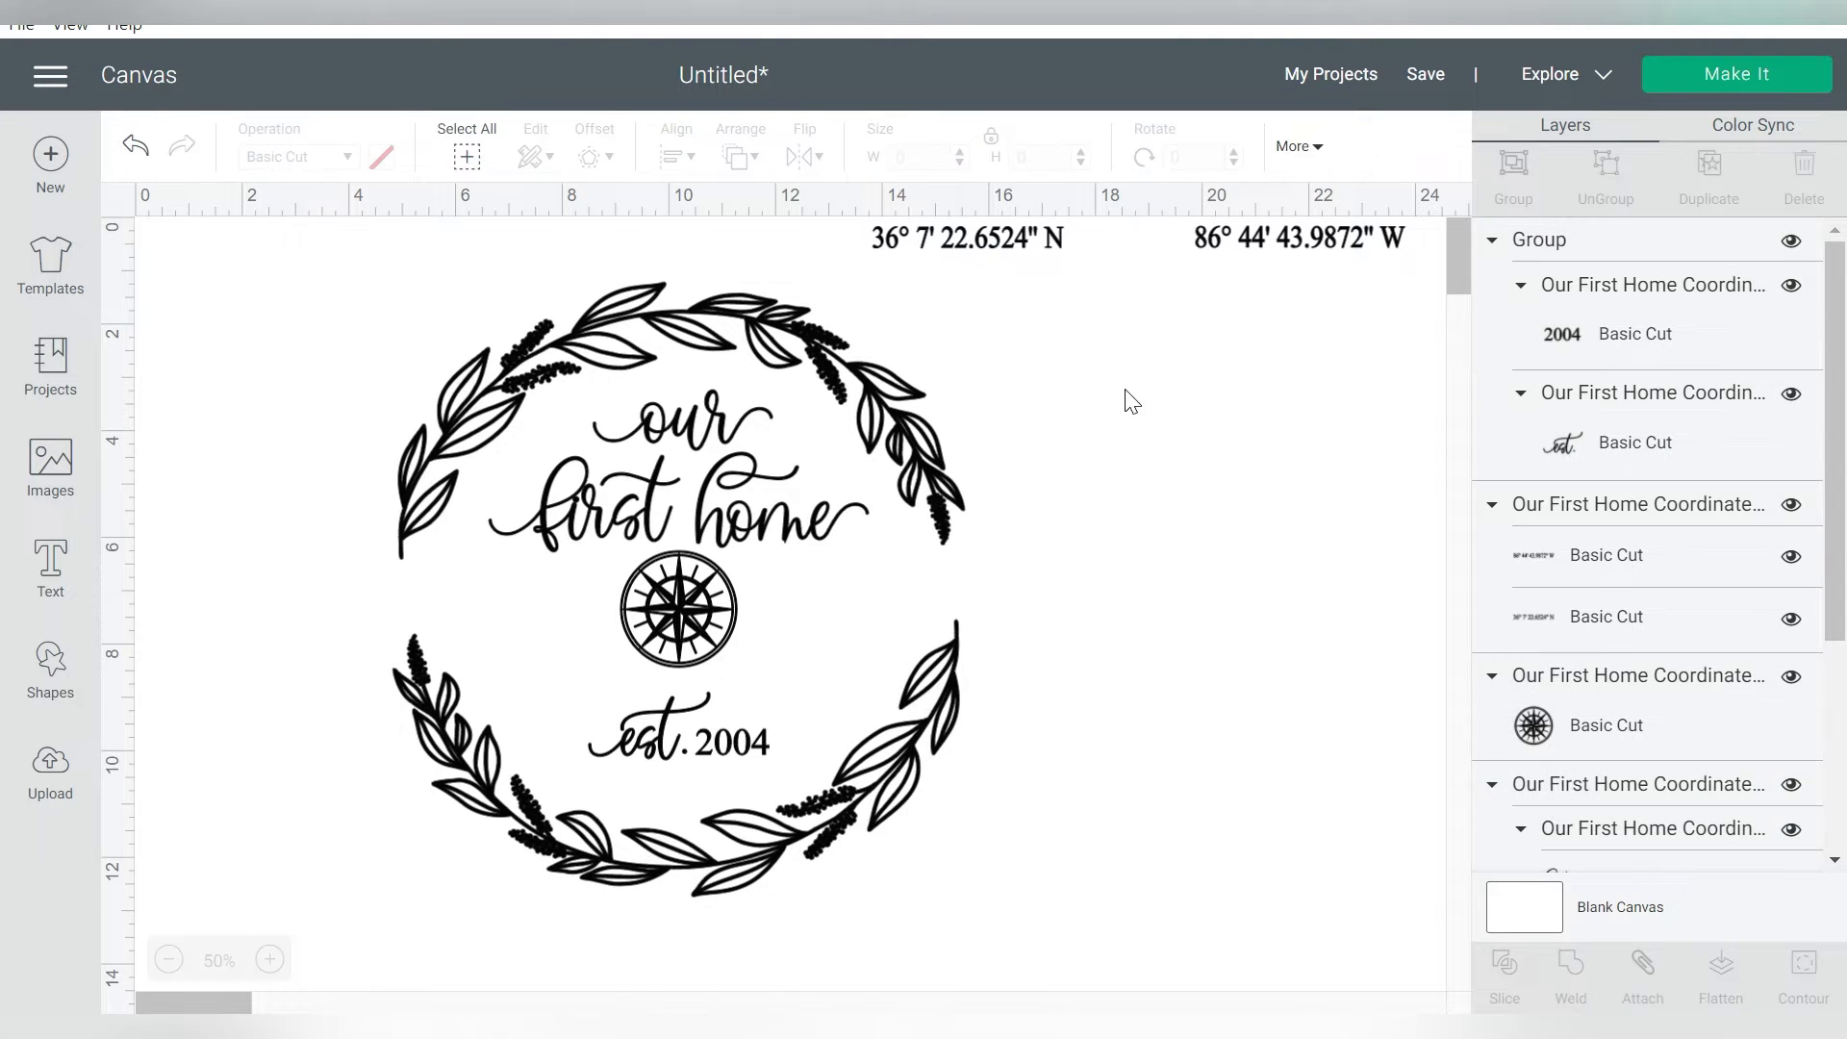
Ungroup "est. 2004" and move the year out of the wreath to just below the original coordinates text
left_click(744, 755)
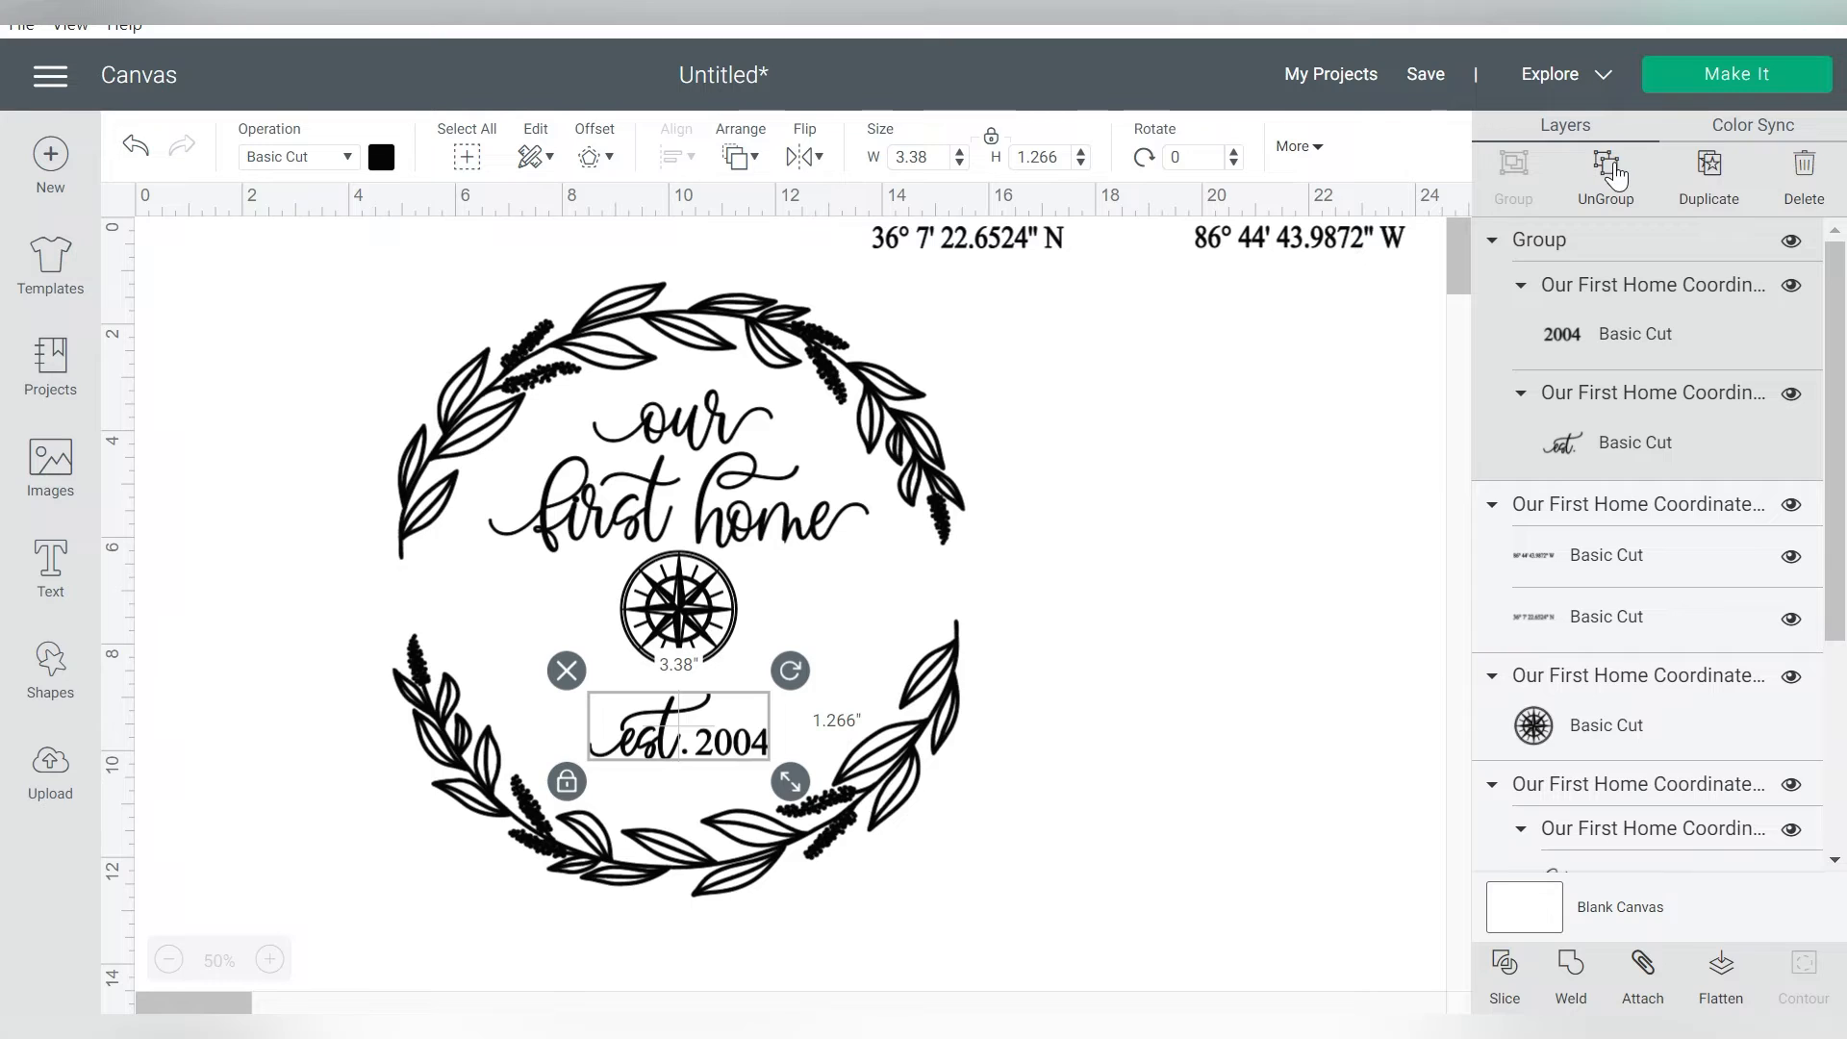
key("ctrl+shift+g")
left_click(1228, 504)
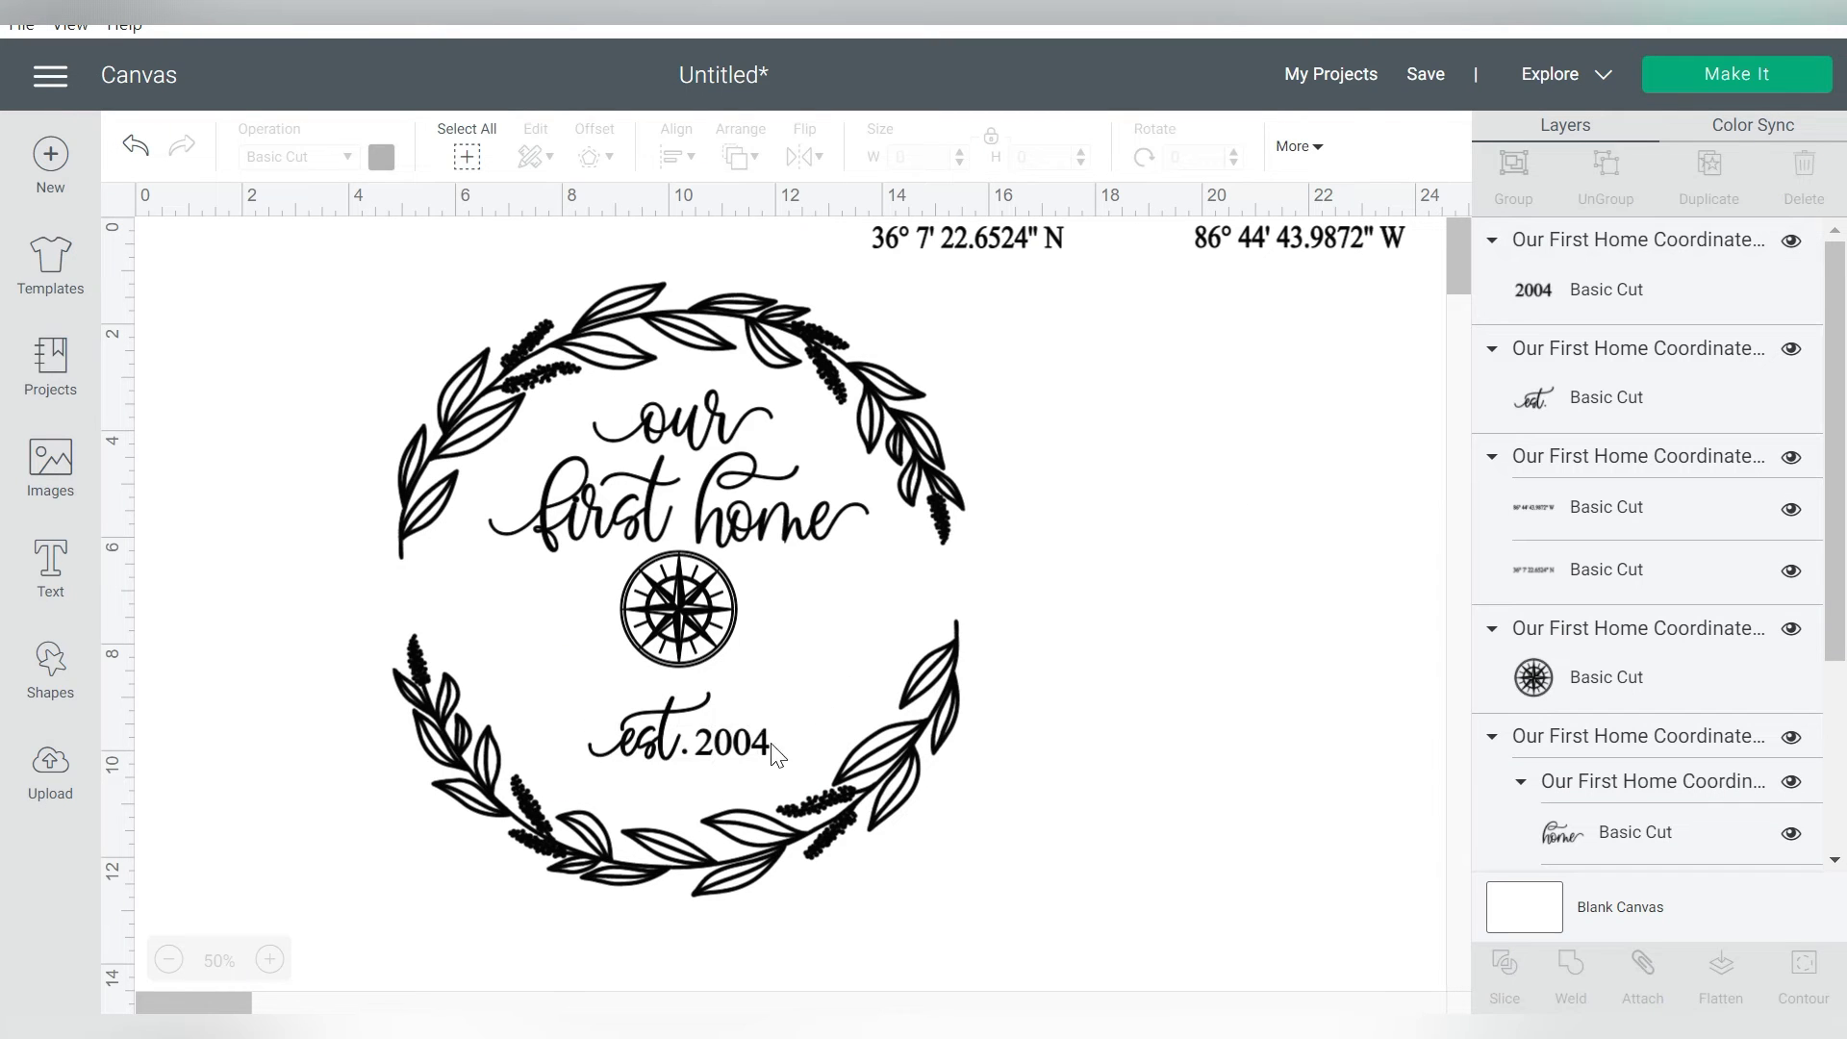
left_click(758, 765)
left_click_drag(758, 764, 1122, 279)
left_click(1132, 440)
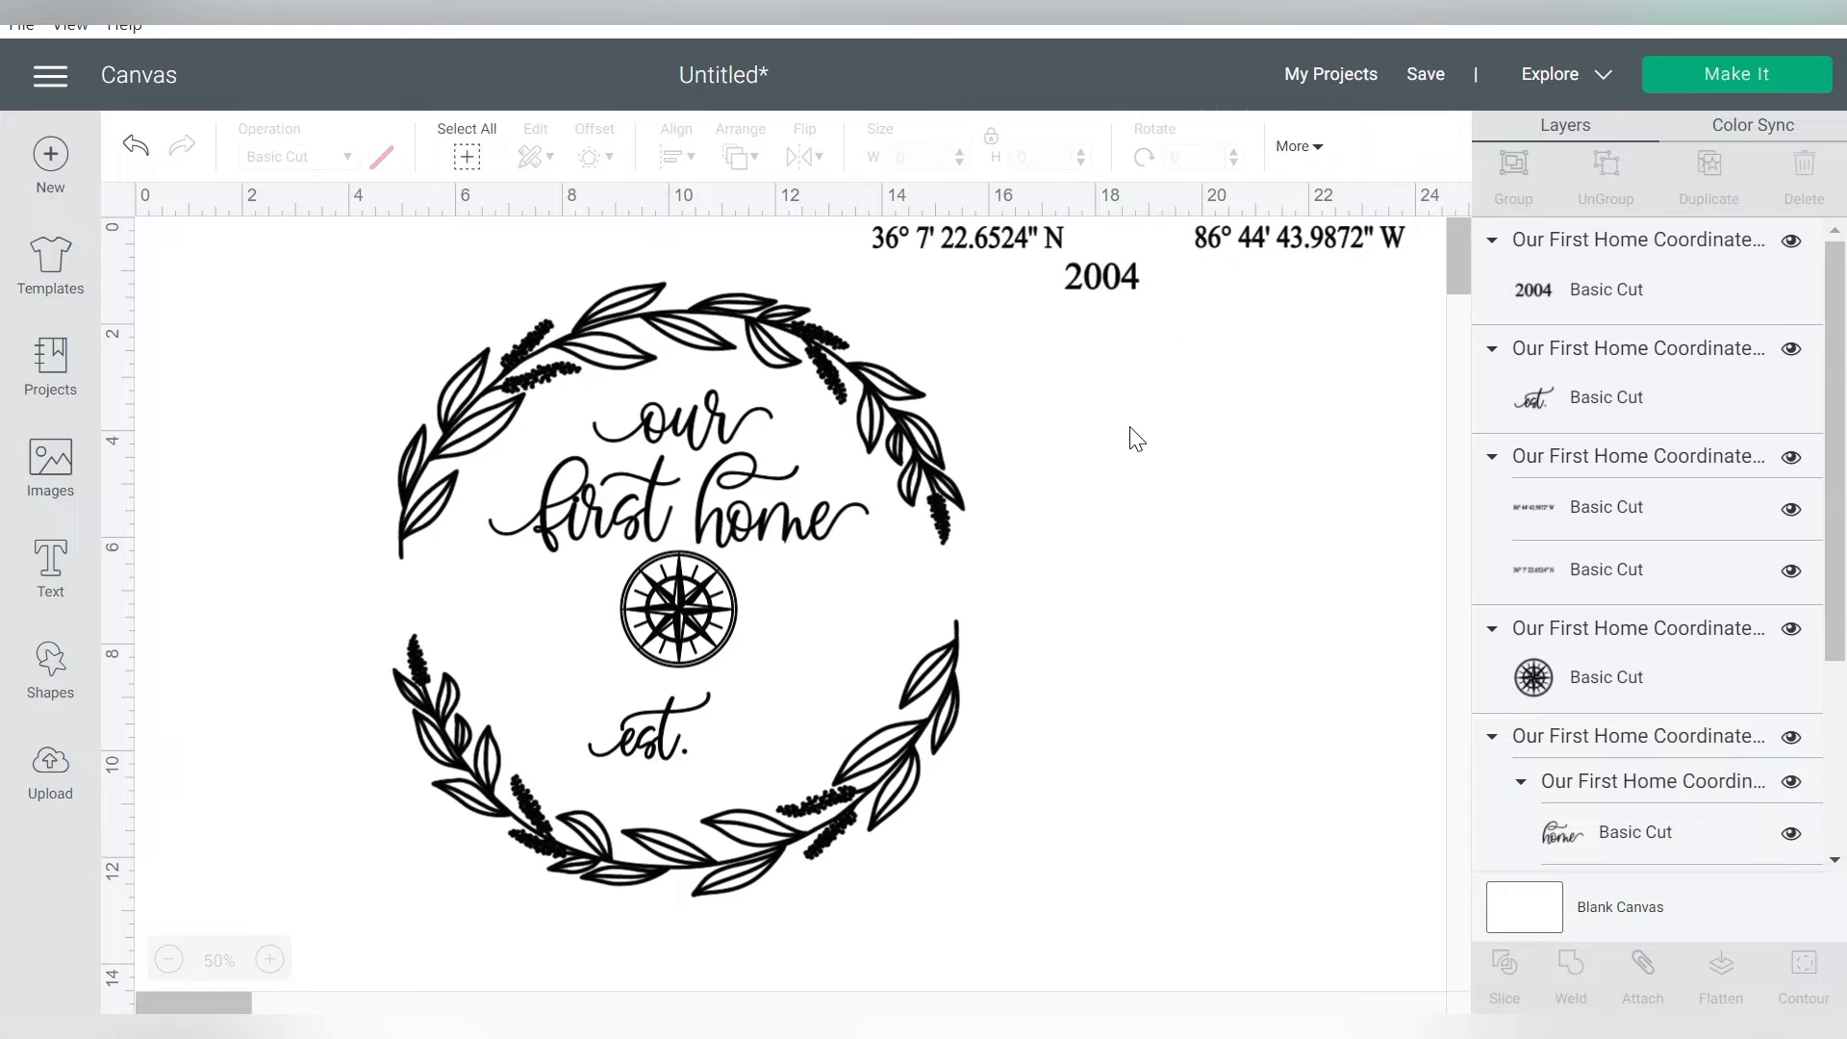
left_click(51, 567)
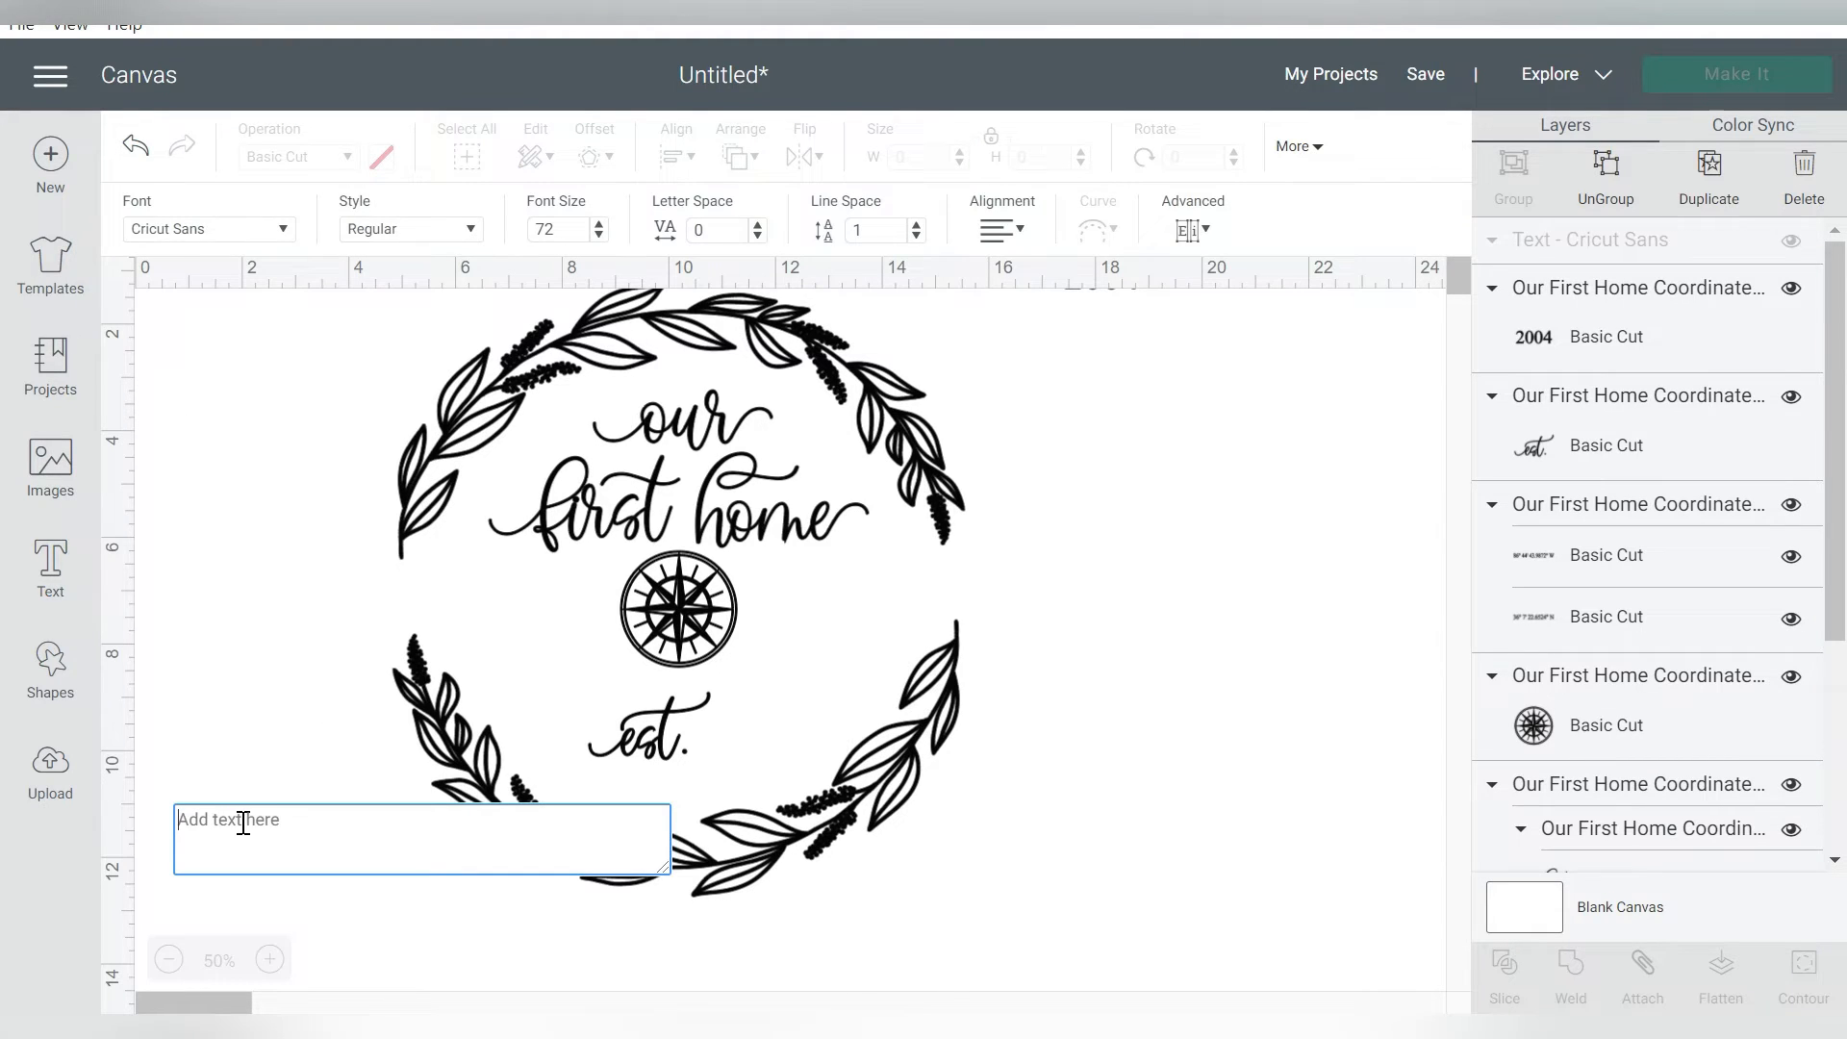
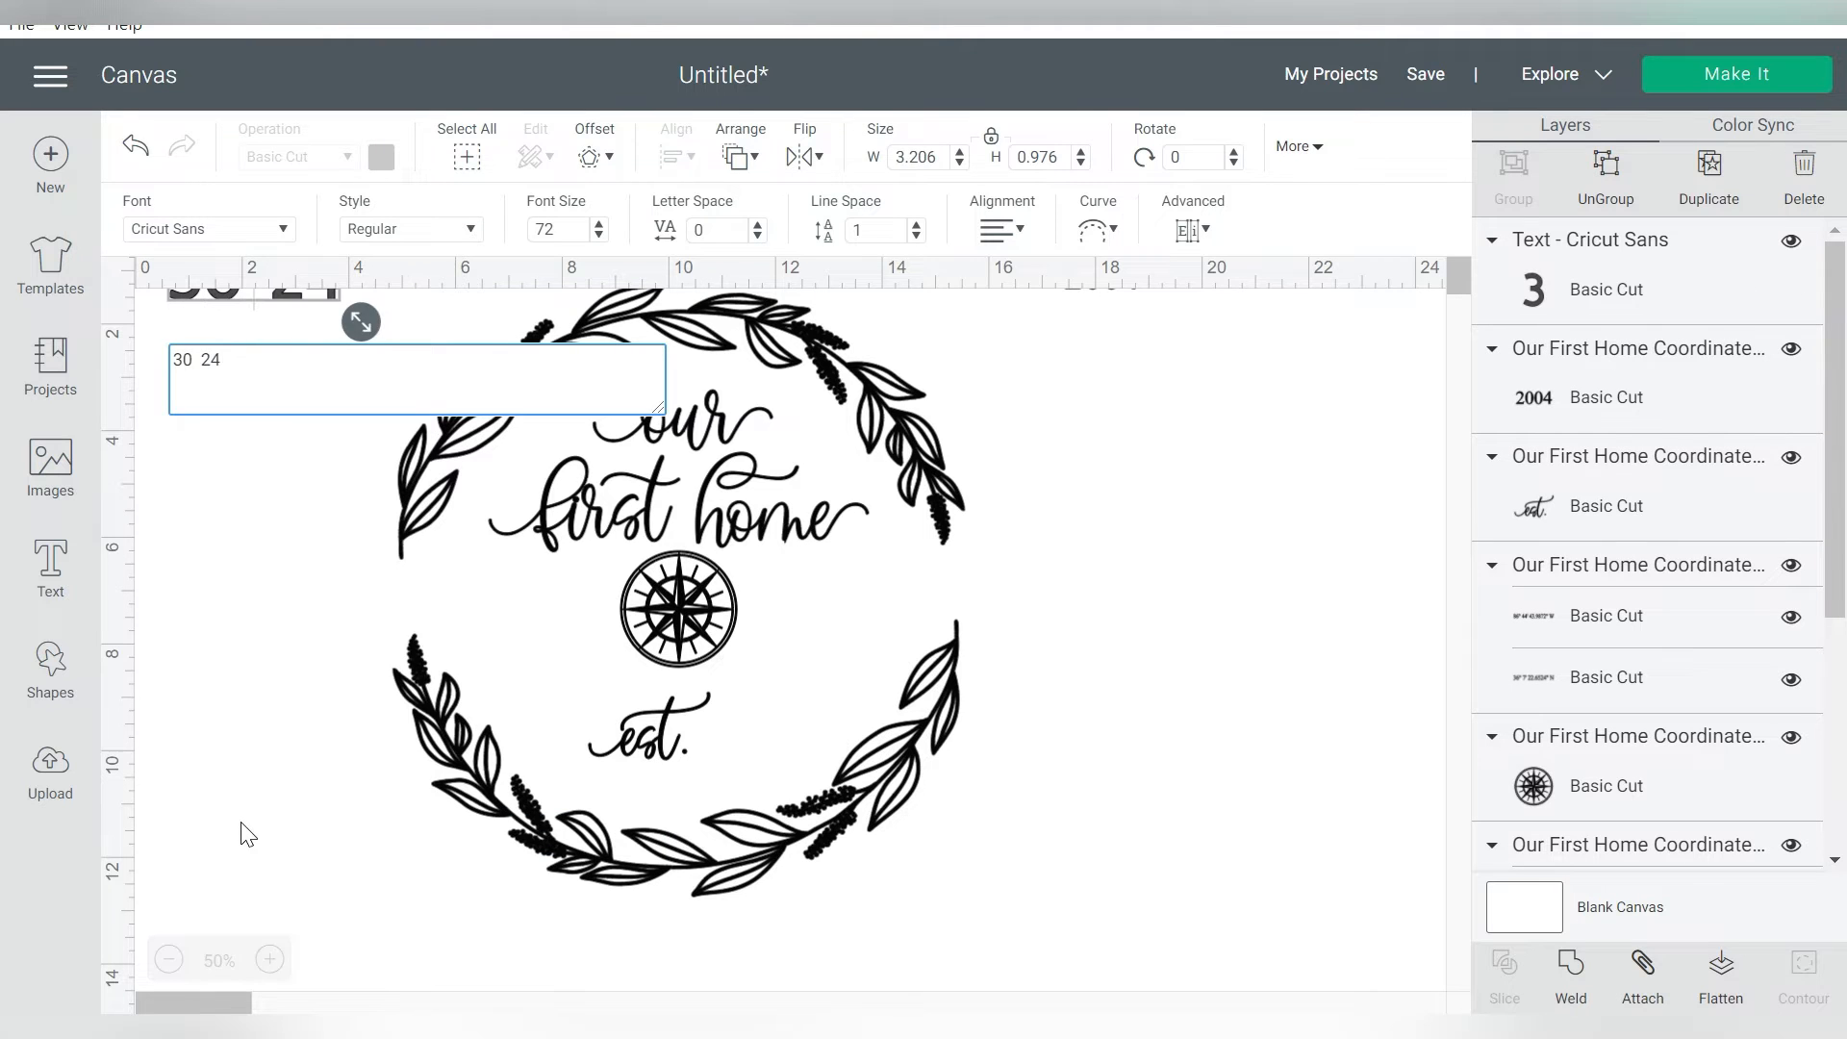
left_click(1116, 478)
left_click_drag(346, 295, 1197, 473)
left_click(51, 568)
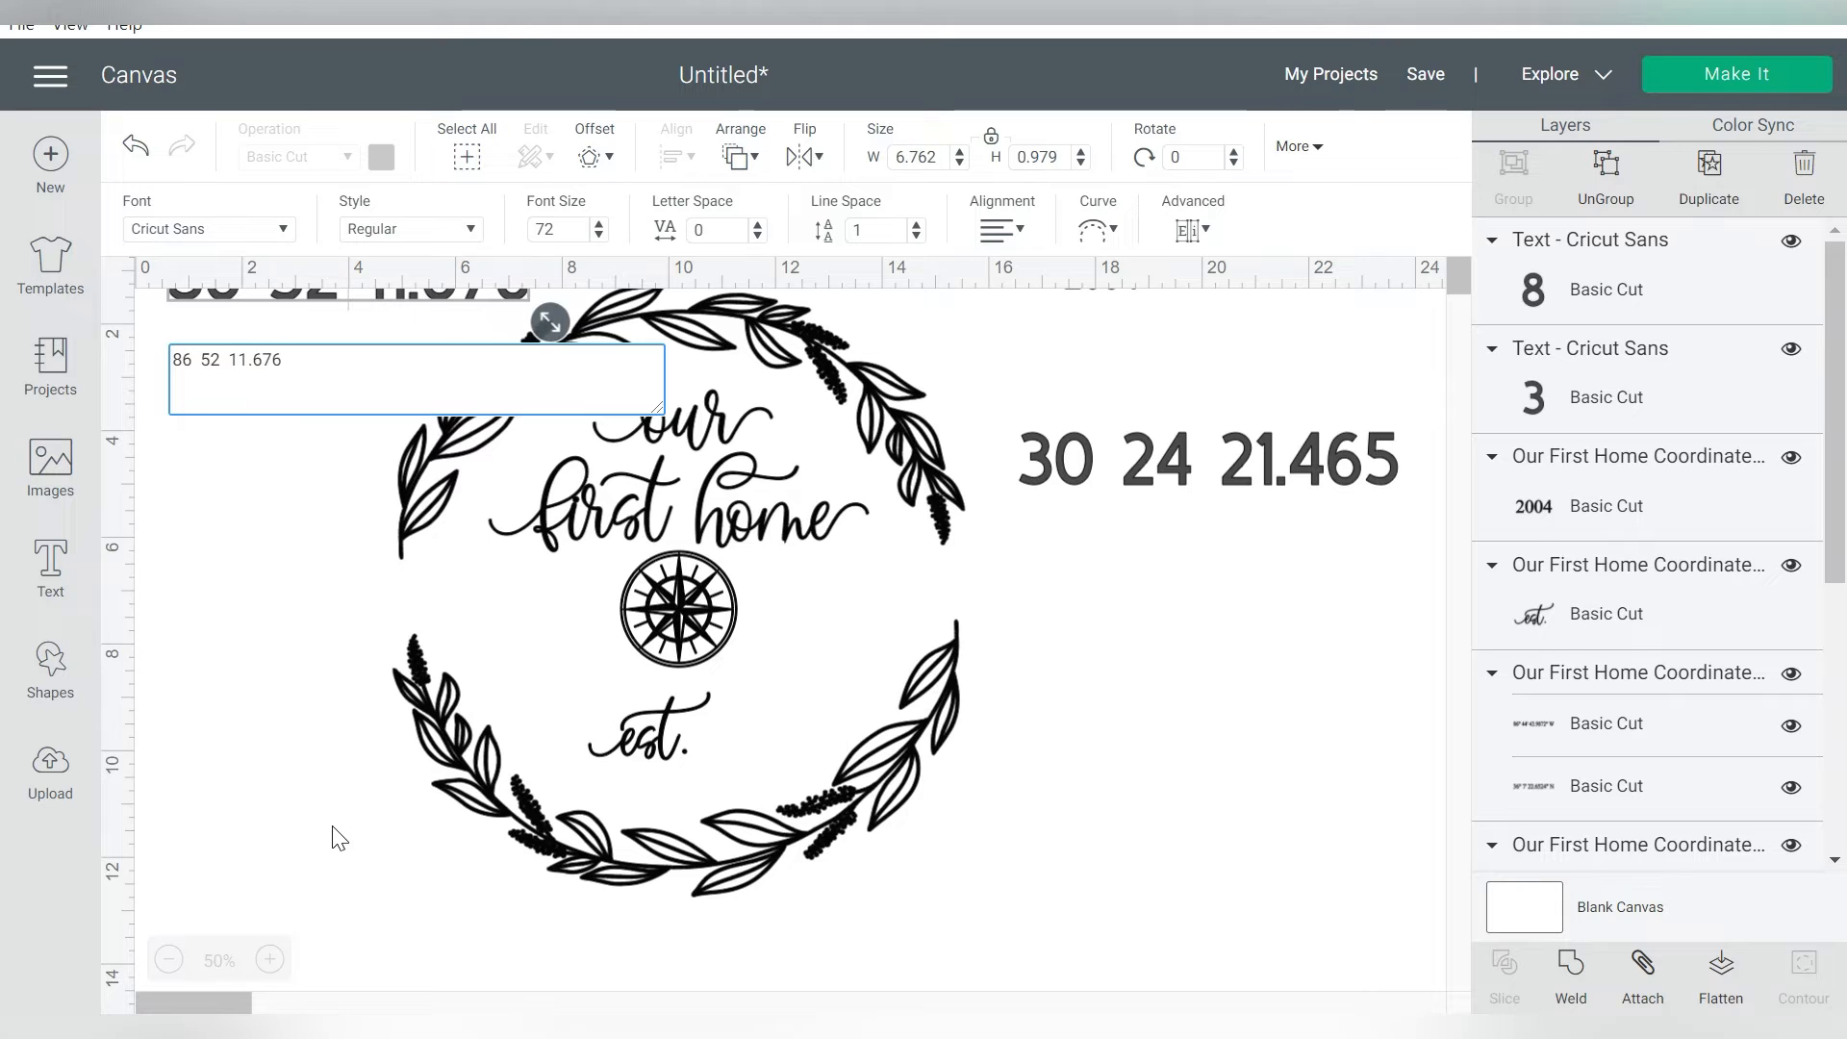
left_click(277, 499)
left_click_drag(303, 299, 1220, 603)
left_click(1111, 293)
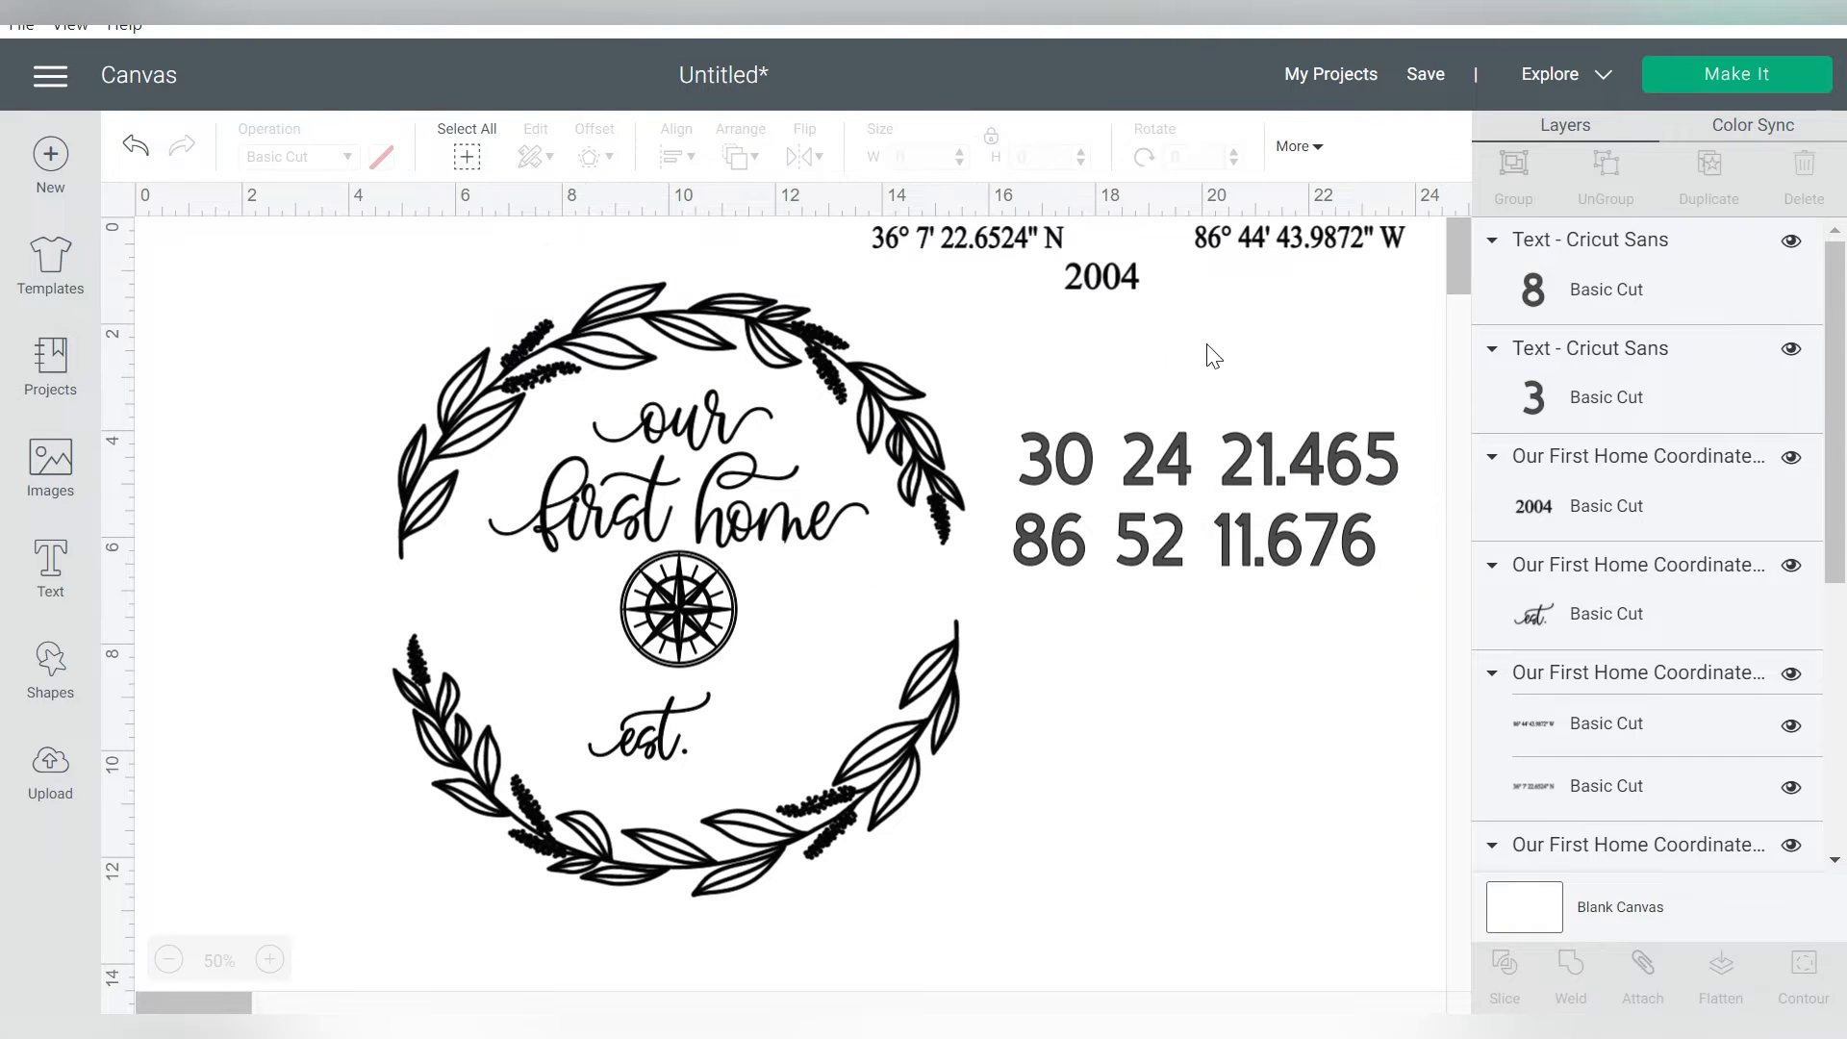
left_click(953, 242)
left_click_drag(953, 242, 967, 335)
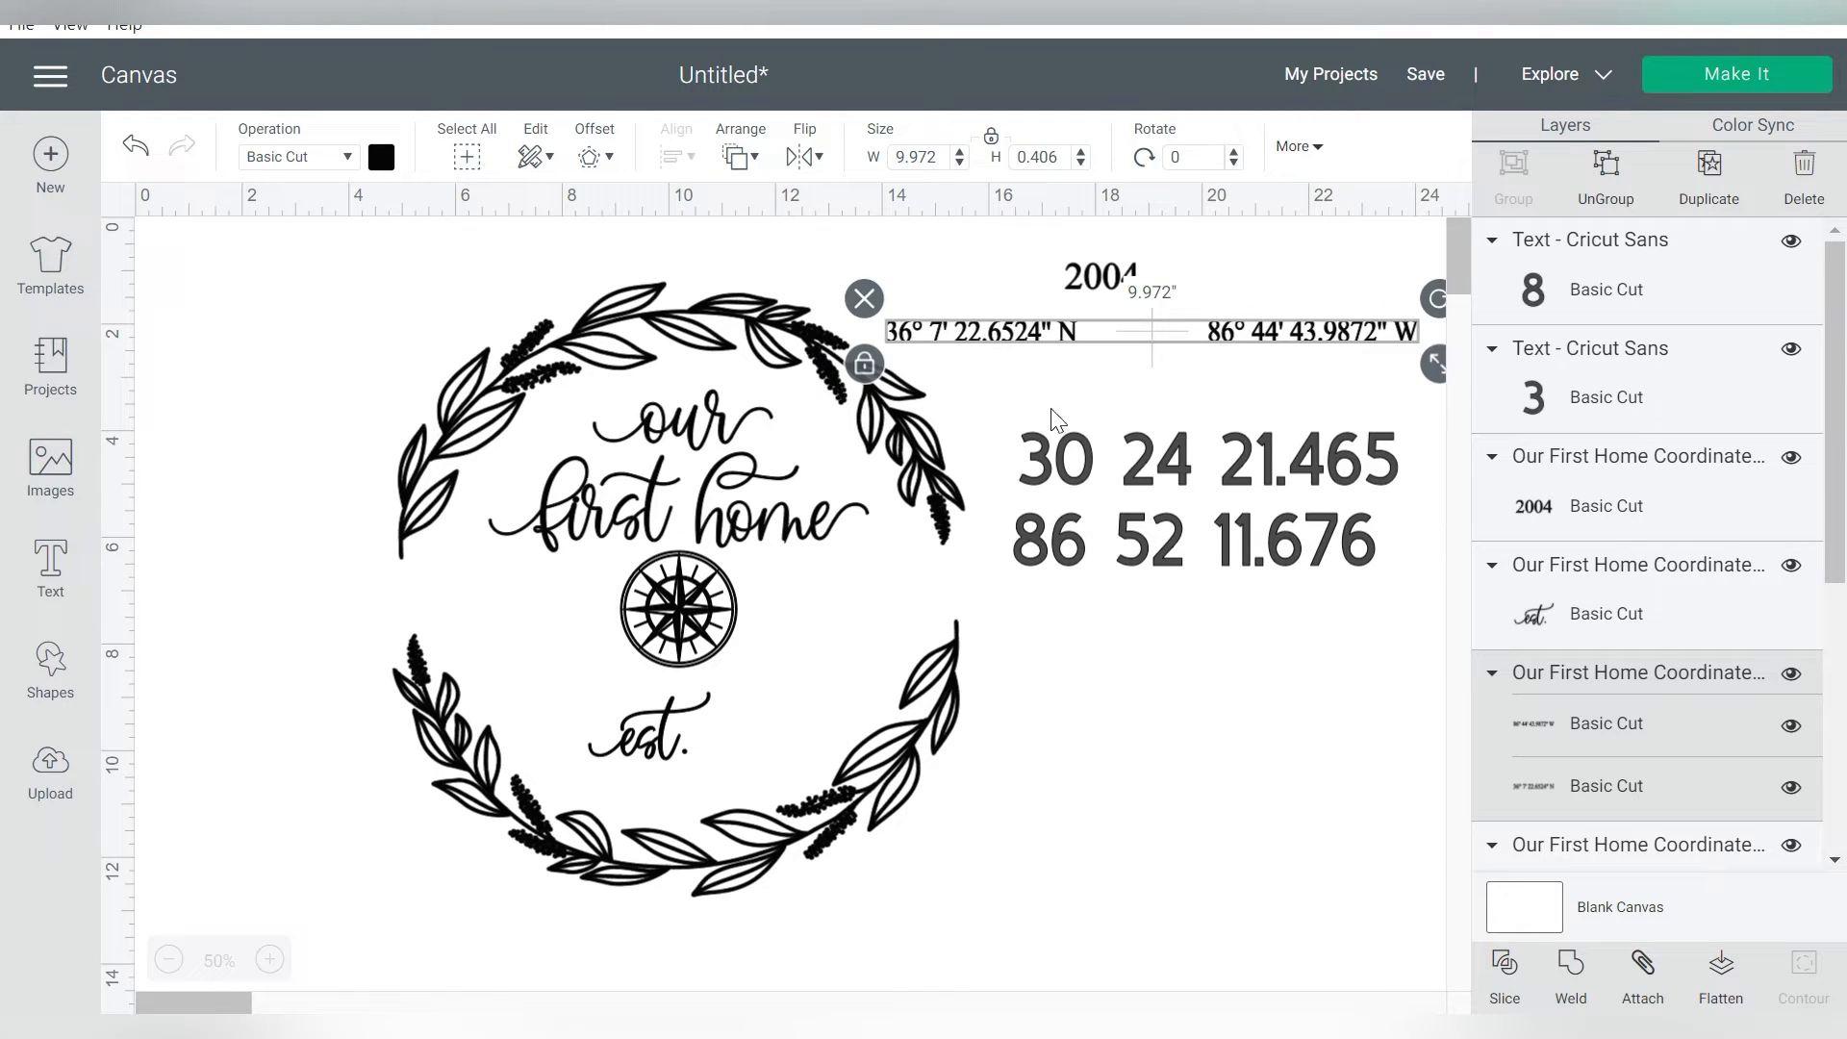
Set the new latitude text's font to the system font Pirates and place it back under the original coordinates
left_click(1075, 471)
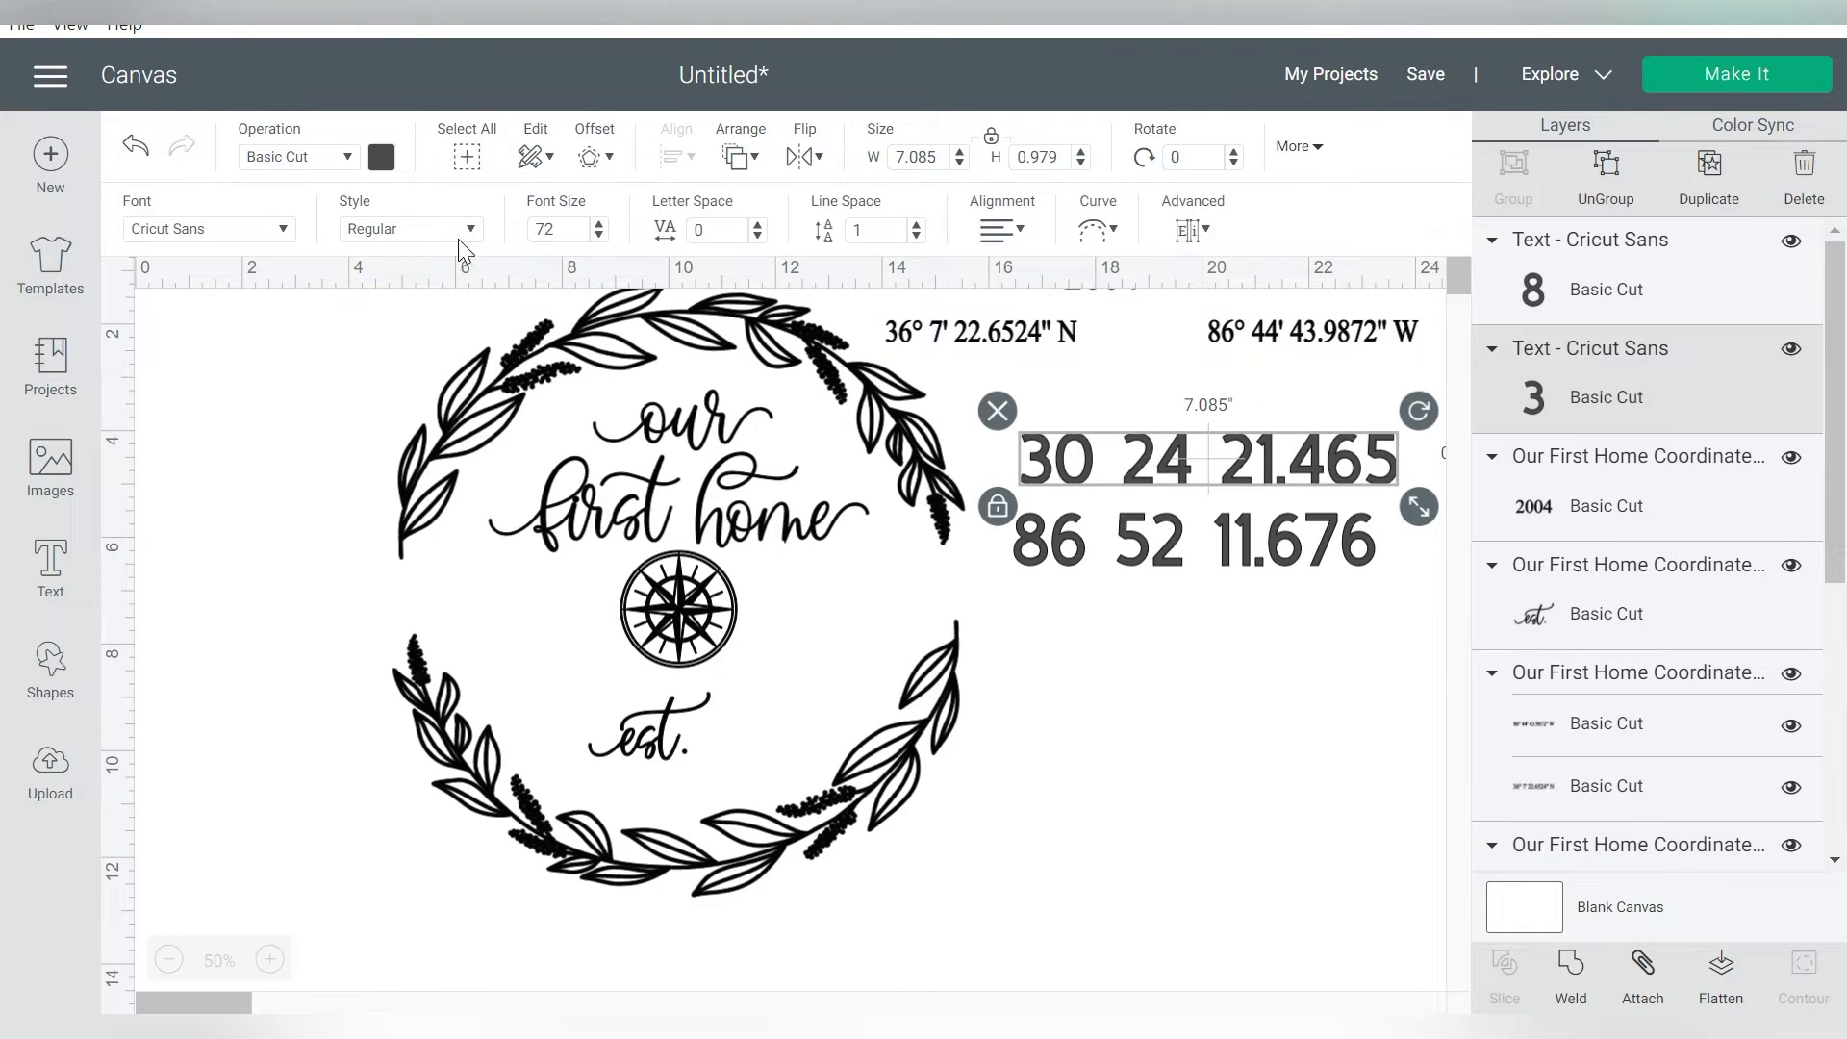
left_click(284, 231)
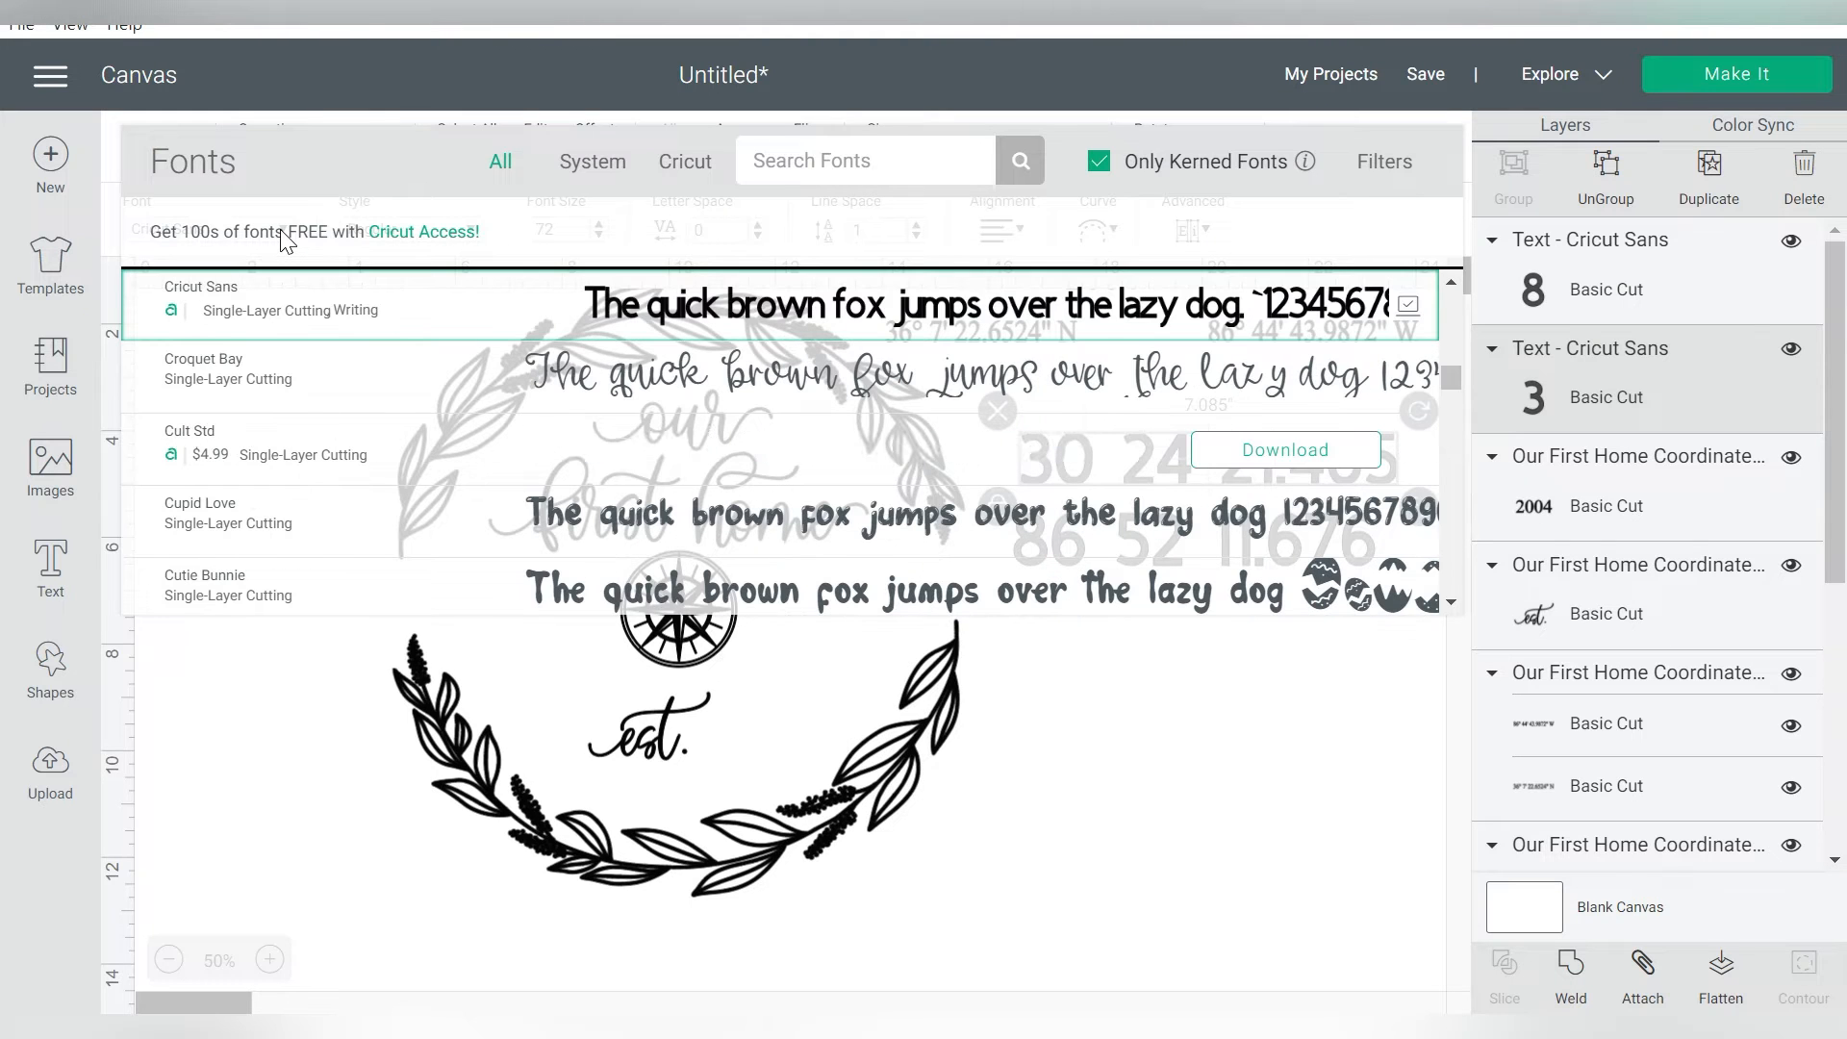
left_click(585, 176)
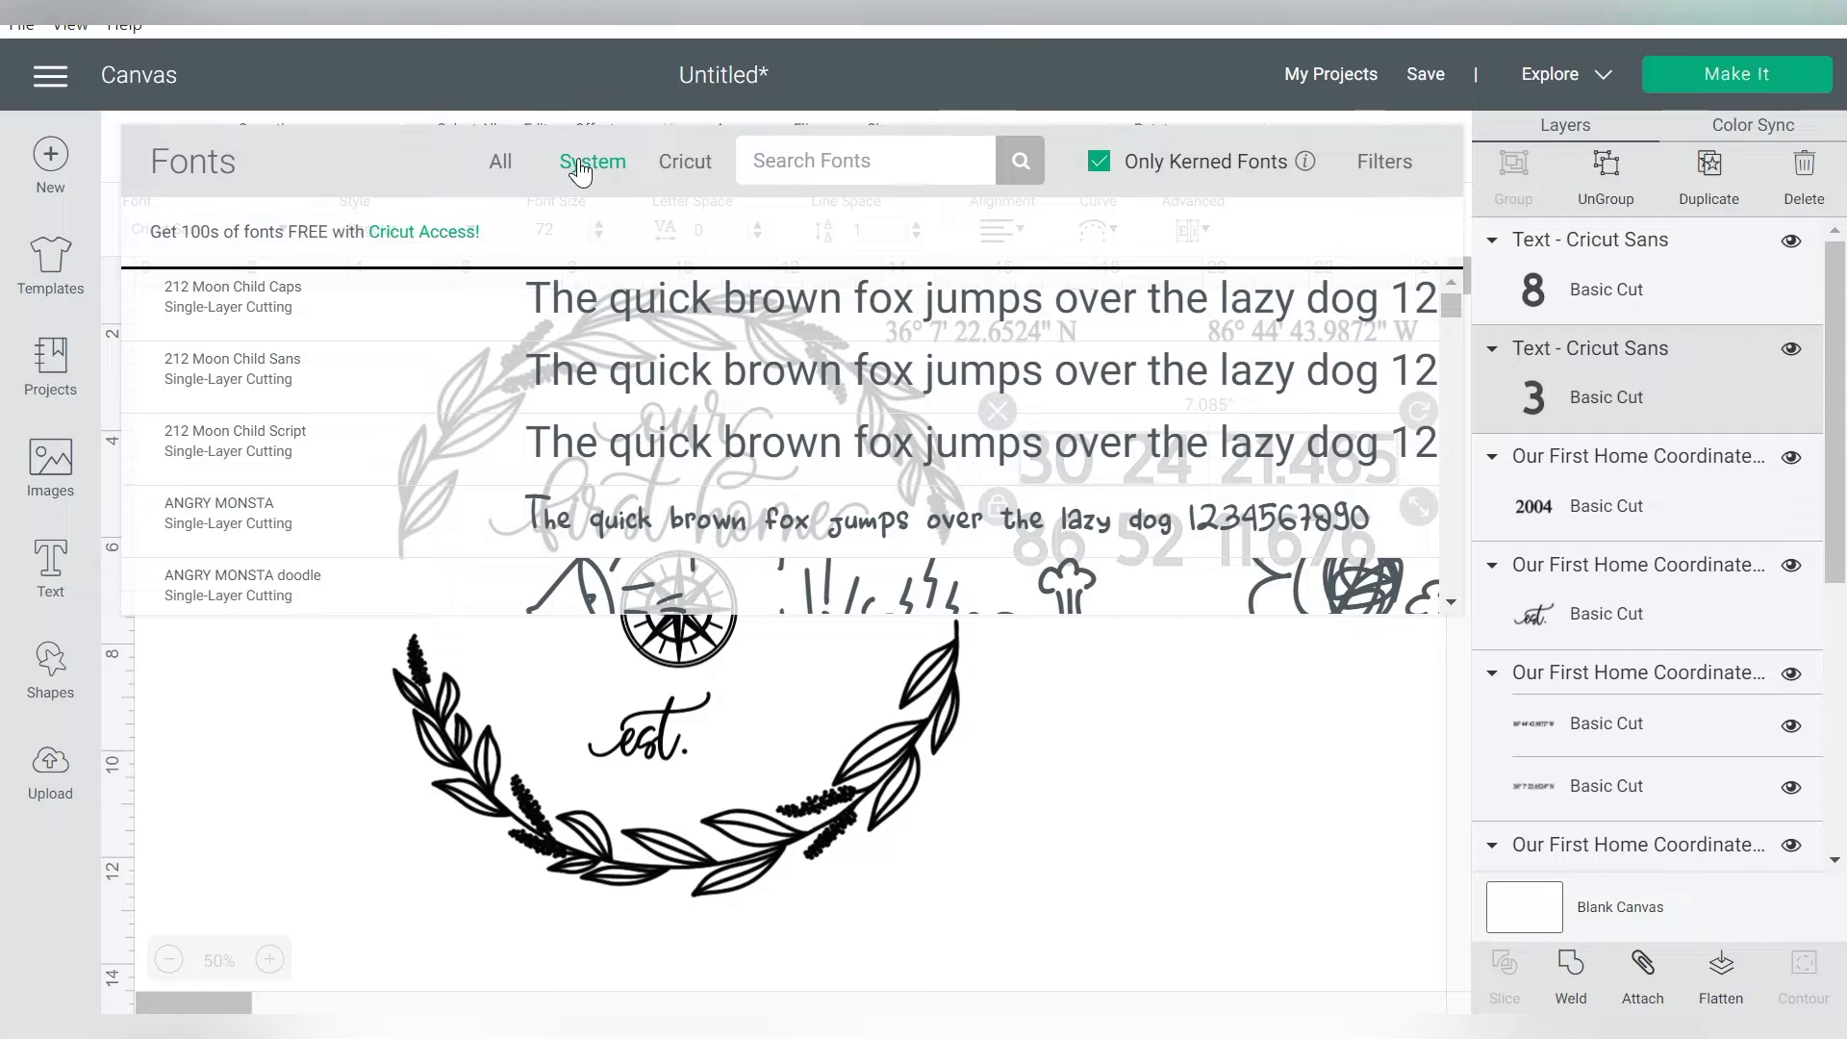
scroll(794, 362, "down", 2)
scroll(795, 363, "down", 10)
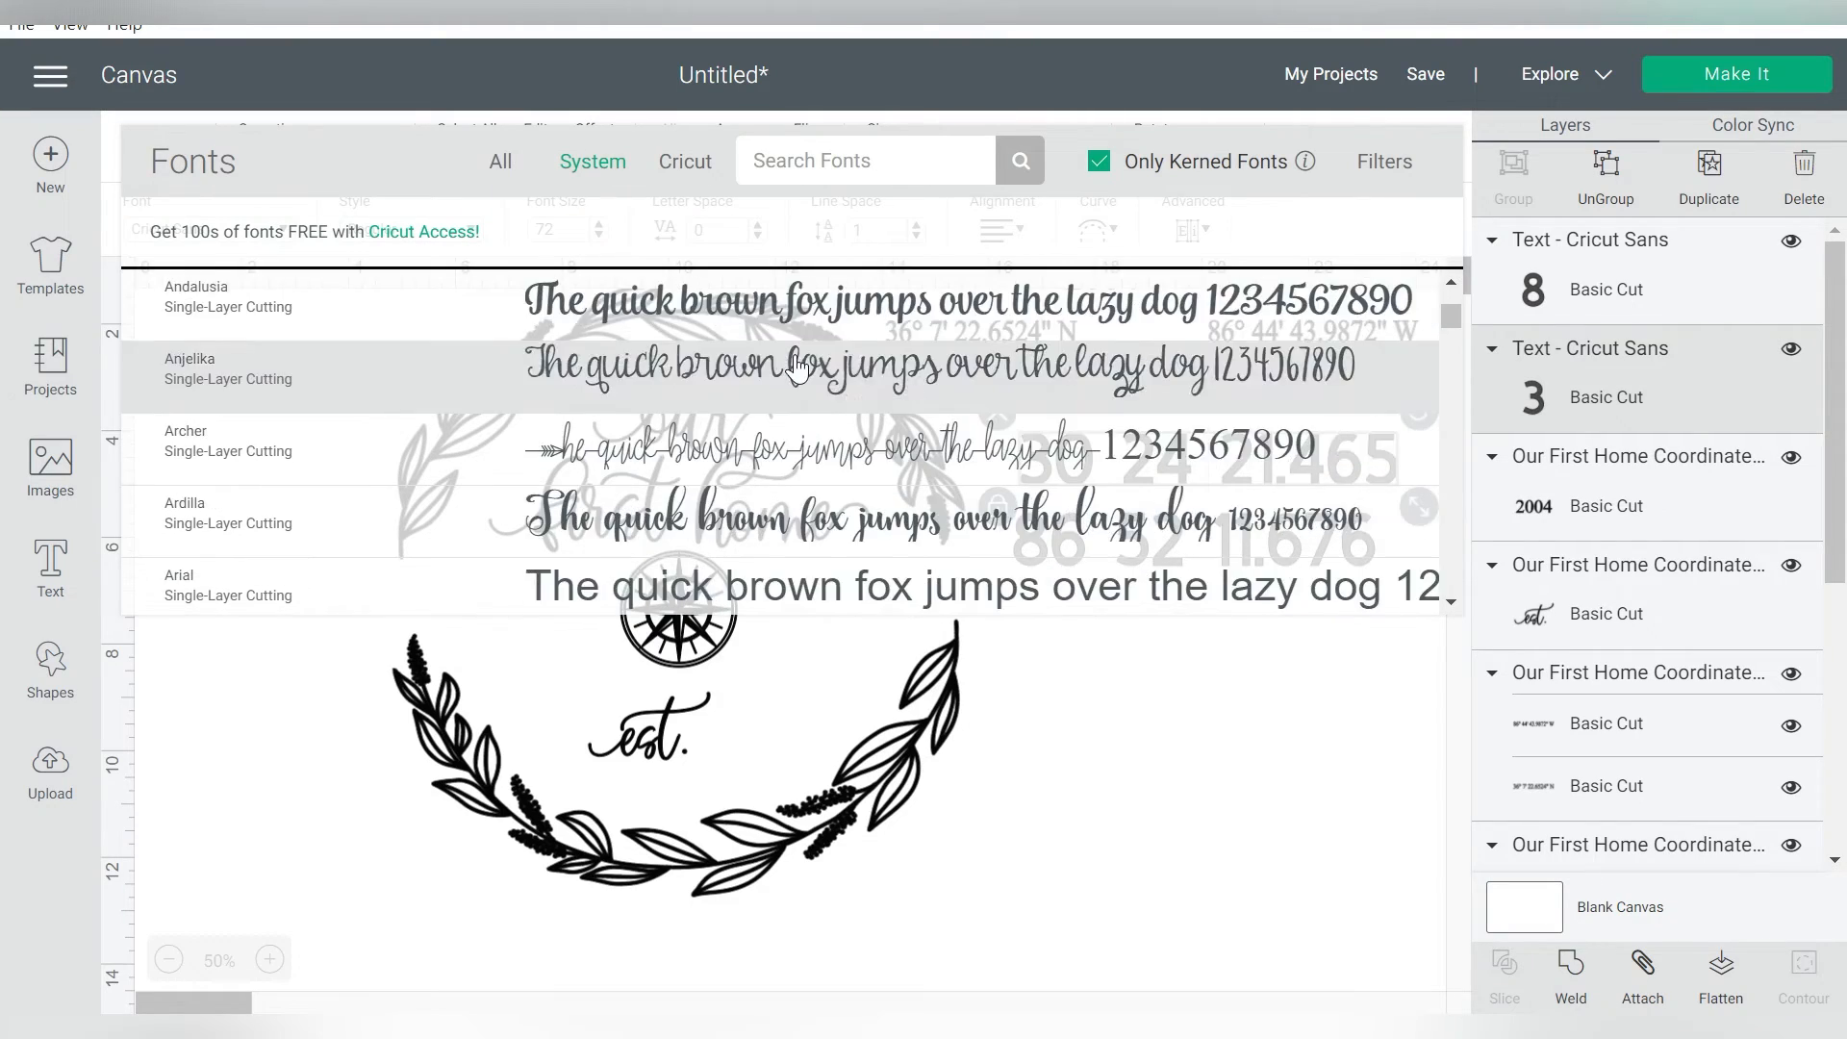
left_click(682, 311)
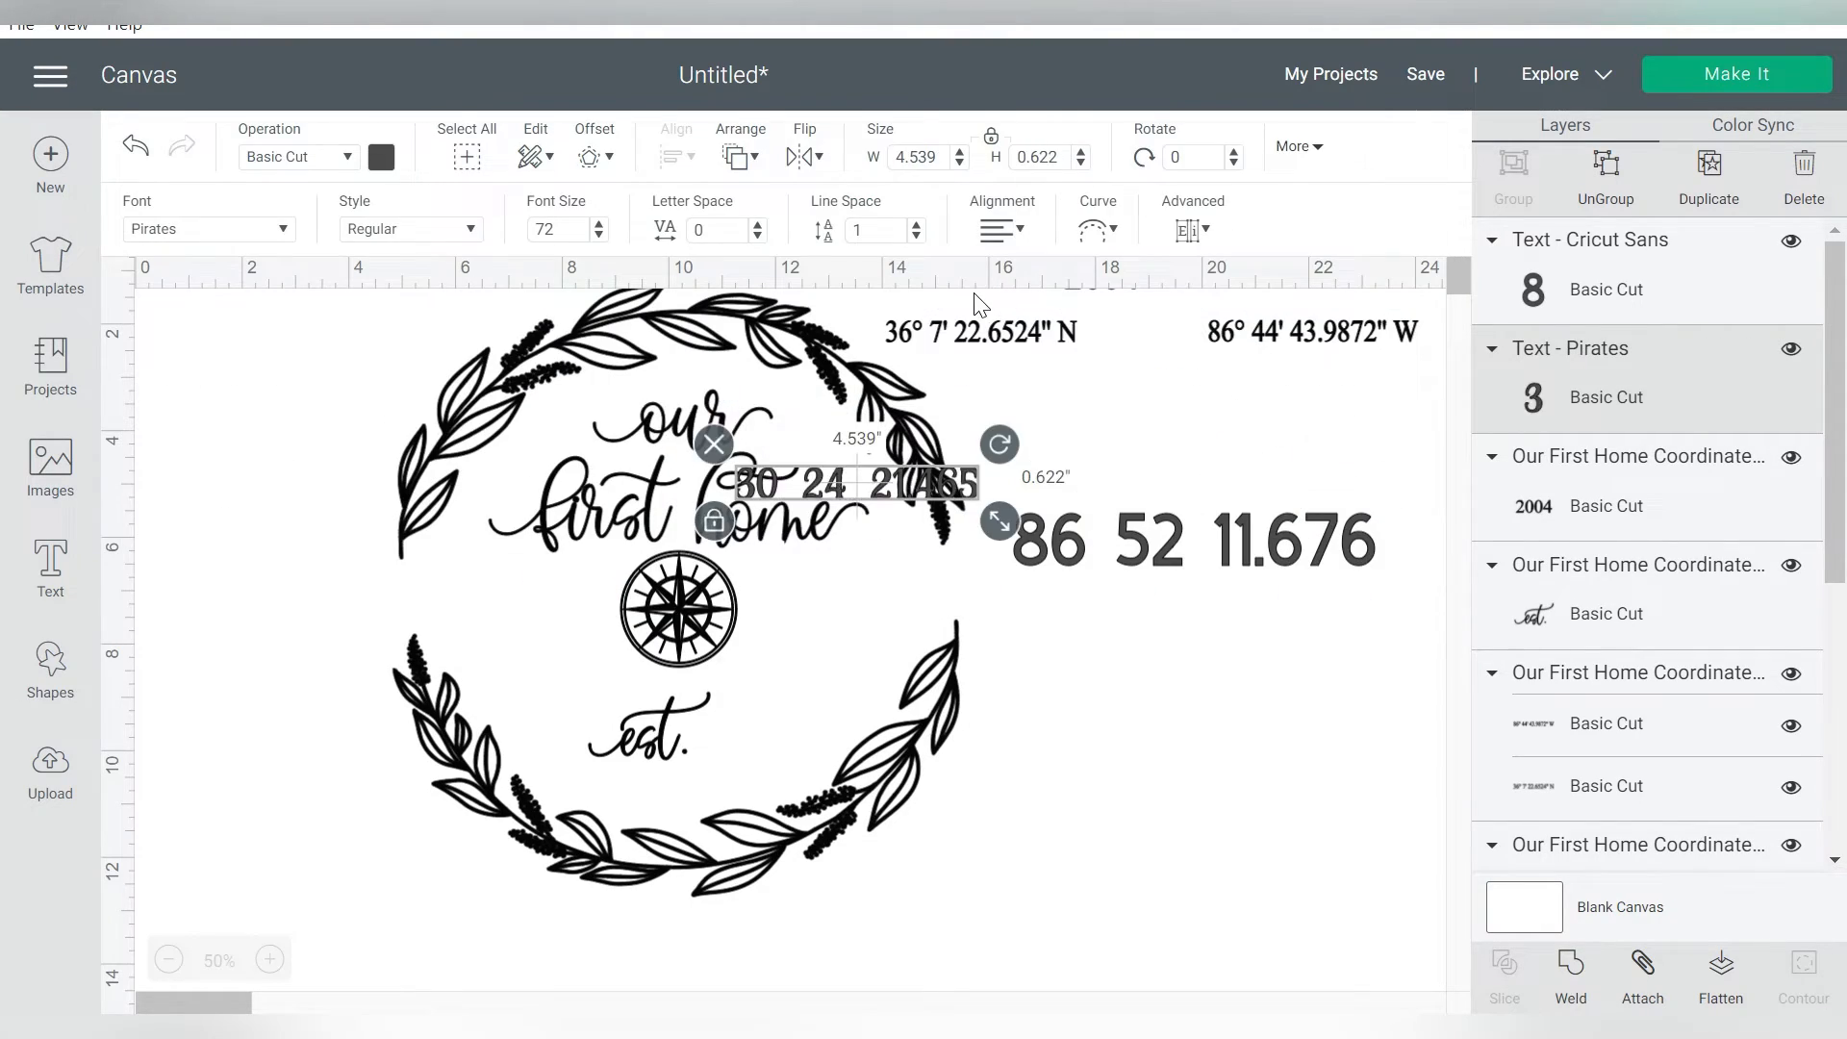
left_click_drag(853, 489, 1152, 424)
Set the new longitude text's font to Pirates
left_click(1189, 541)
left_click(264, 236)
left_click(779, 163)
type("pirates")
key("Return")
left_click(781, 300)
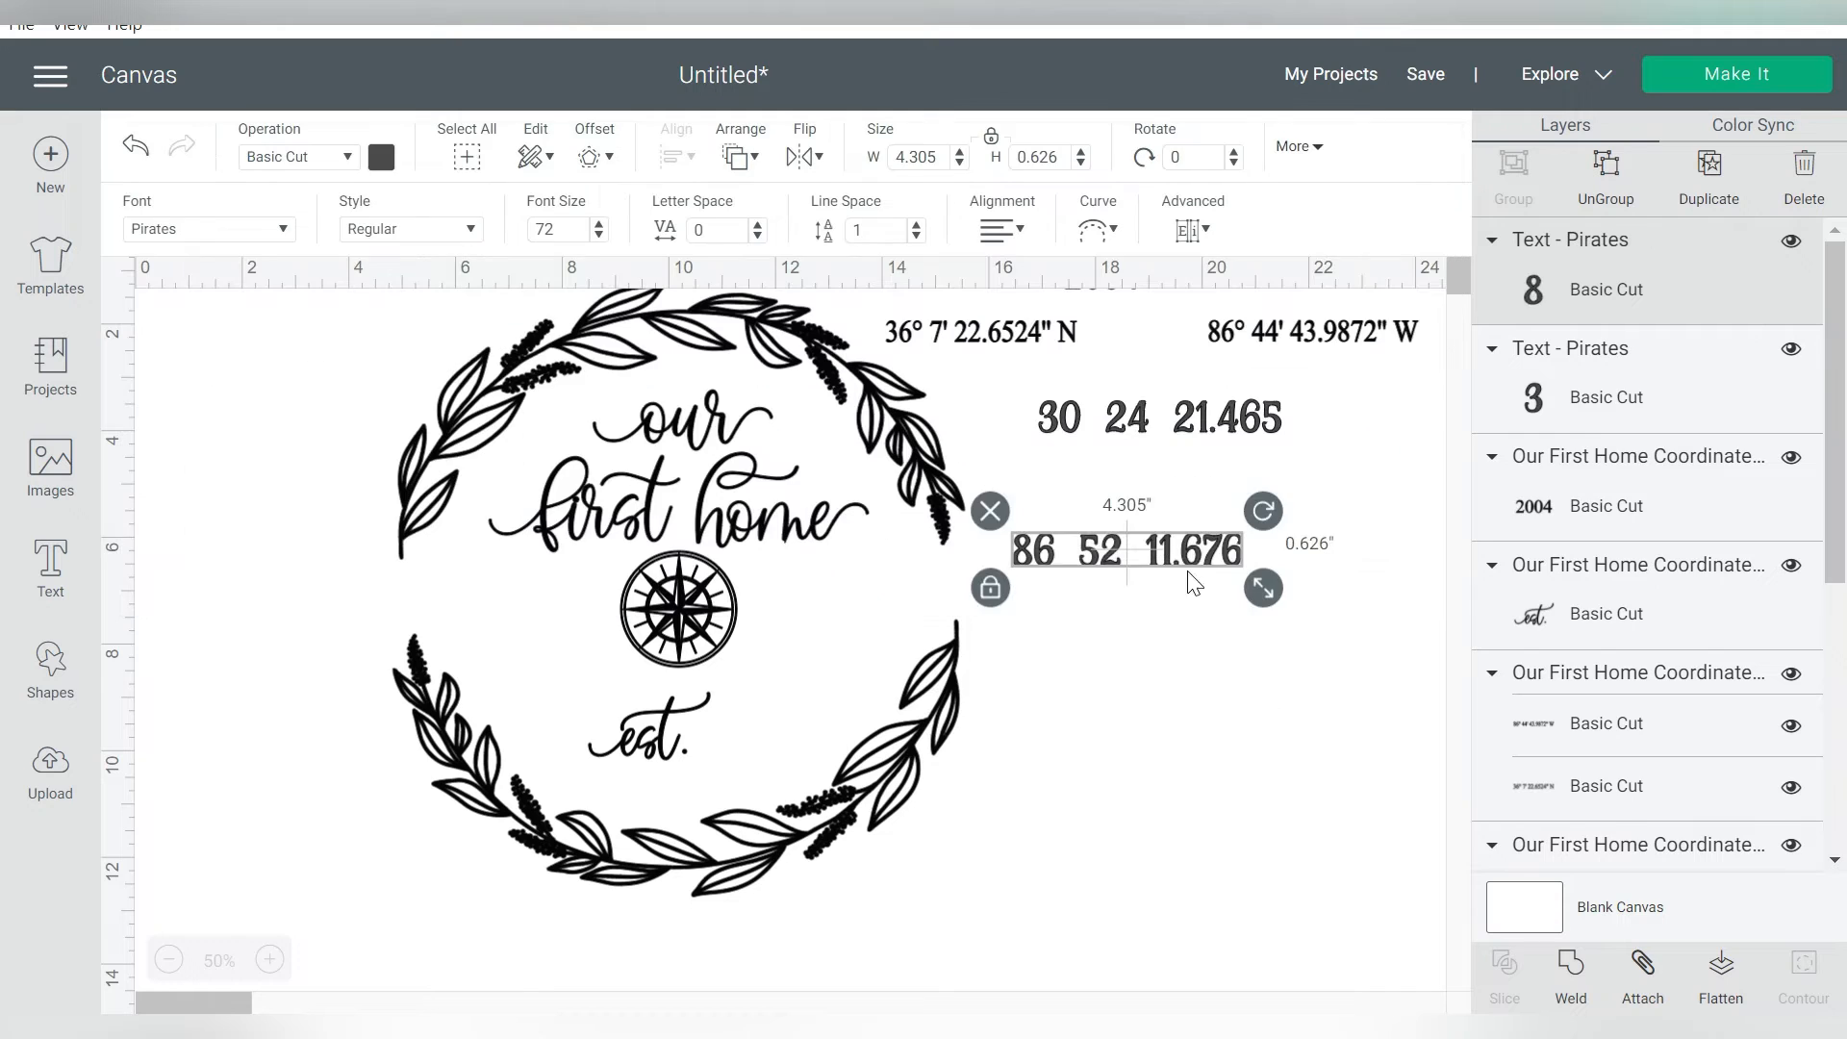
Duplicate the longitude text, change the copy to "2017" and place it right after "est." in the wreath
key("ctrl+c")
key("ctrl+v")
left_click_drag(1133, 577, 1133, 655)
double_click(1133, 655)
type("2017")
left_click_drag(1111, 664, 779, 746)
Ungroup the original coordinates and enlarge the original longitude to about 5.775 in wide beside the original latitude
left_click(1053, 336)
mouse_move(1092, 342)
left_mouse_down()
mouse_move(1051, 332)
mouse_move(1067, 340)
left_mouse_up()
left_click(1624, 168)
left_click(1338, 274)
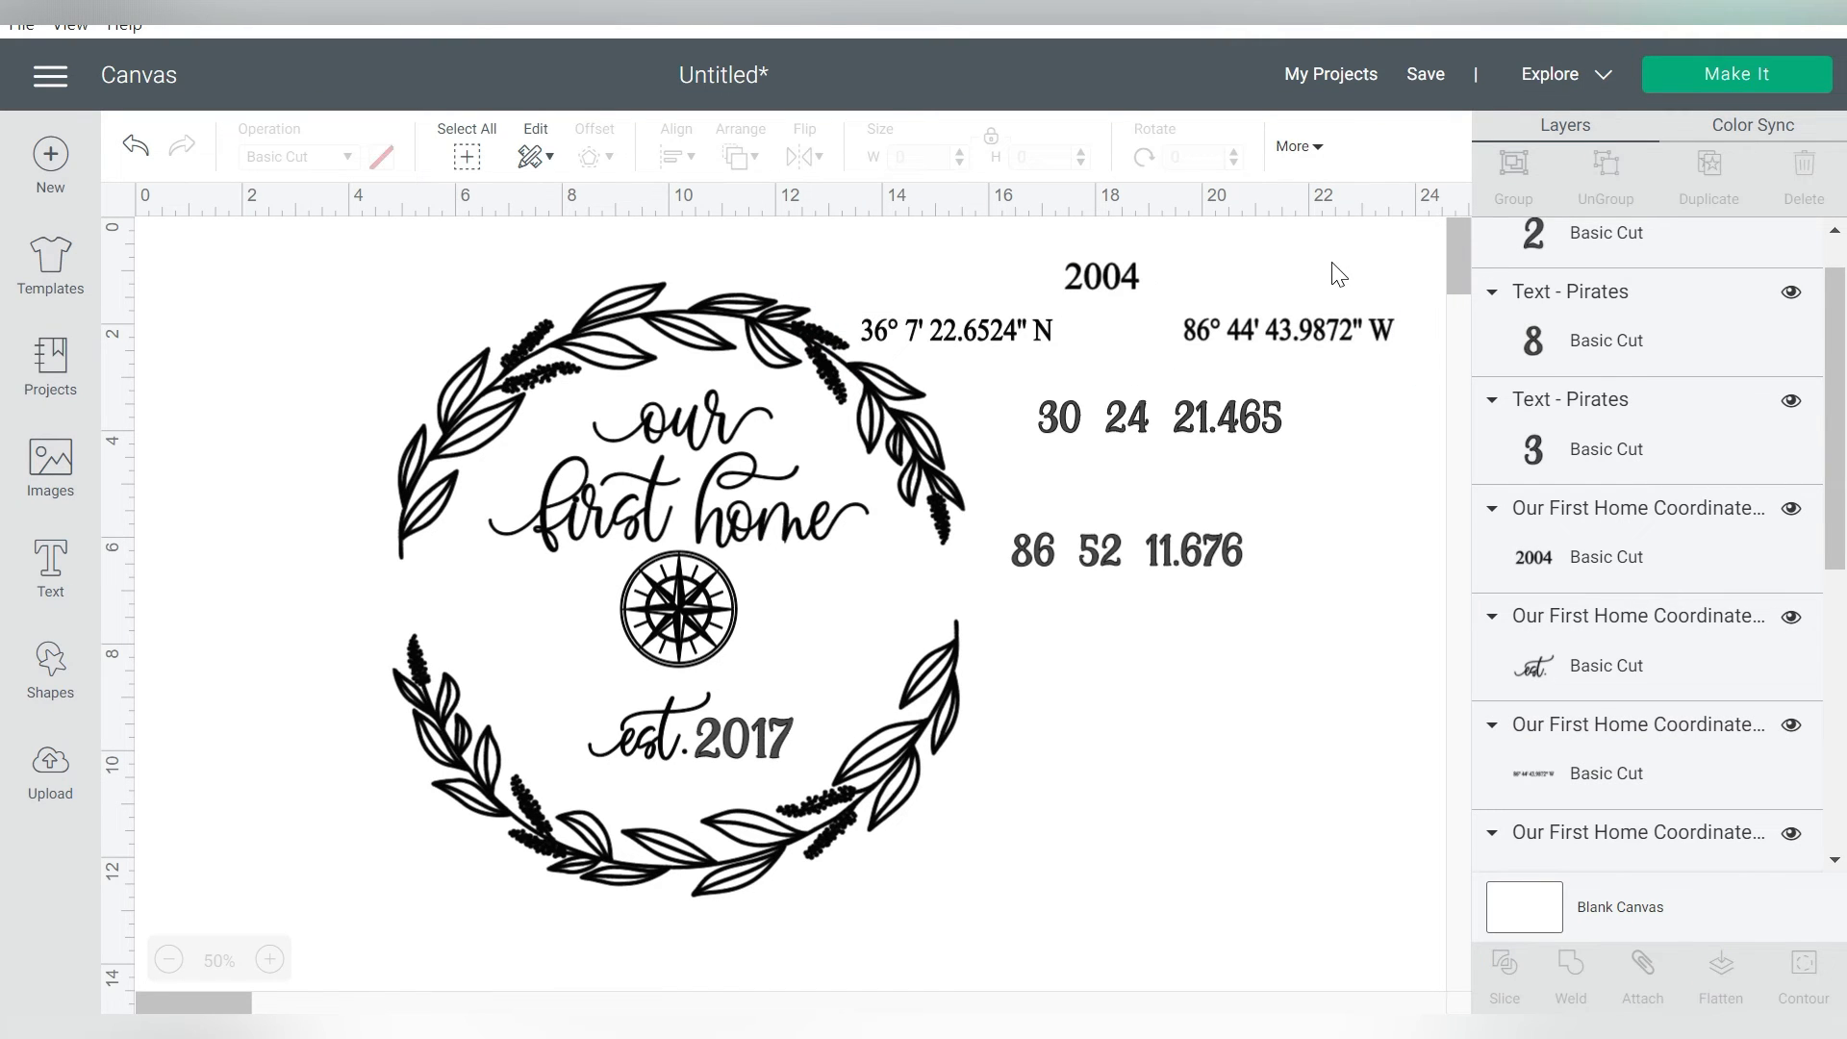
left_click(1212, 329)
left_click_drag(1249, 329, 1126, 329)
mouse_move(1289, 359)
left_mouse_down()
mouse_move(1337, 386)
mouse_move(1289, 374)
left_mouse_up()
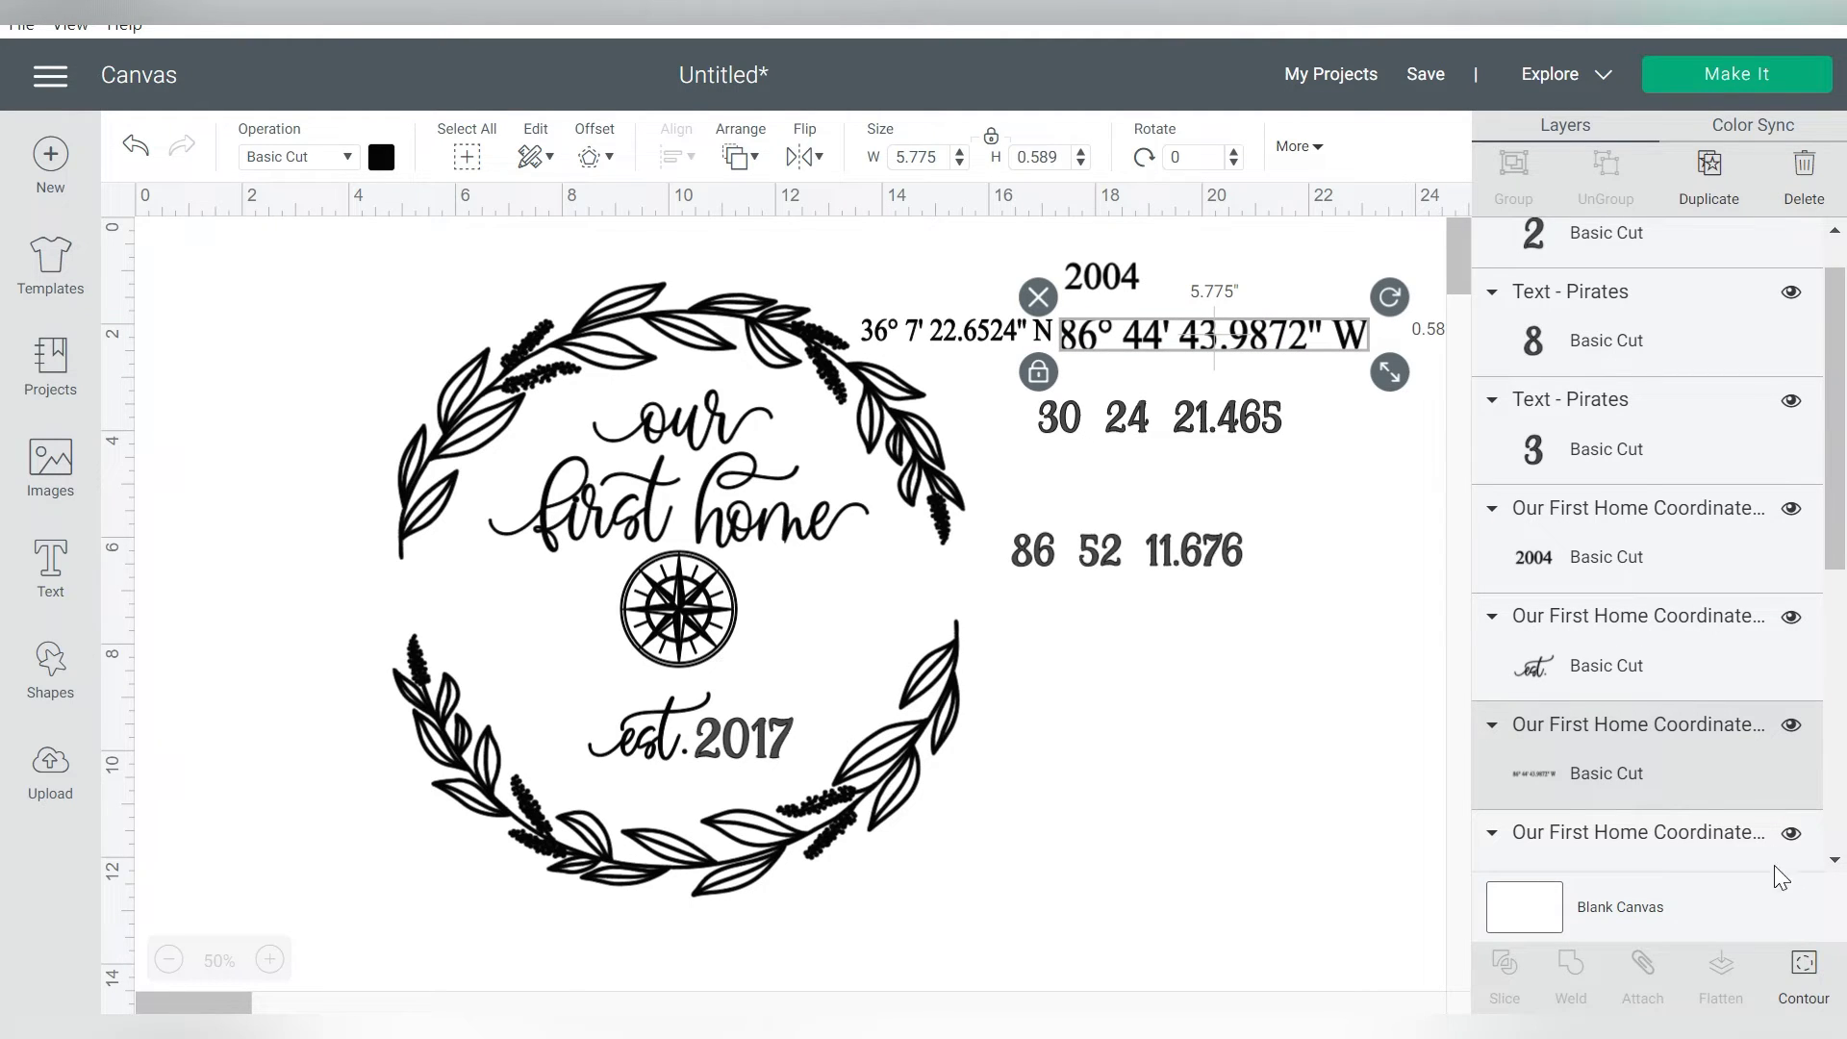
Hide all contours of the enlarged original longitude except its minute mark, and place the mark after "24" in the new latitude
left_click(1800, 975)
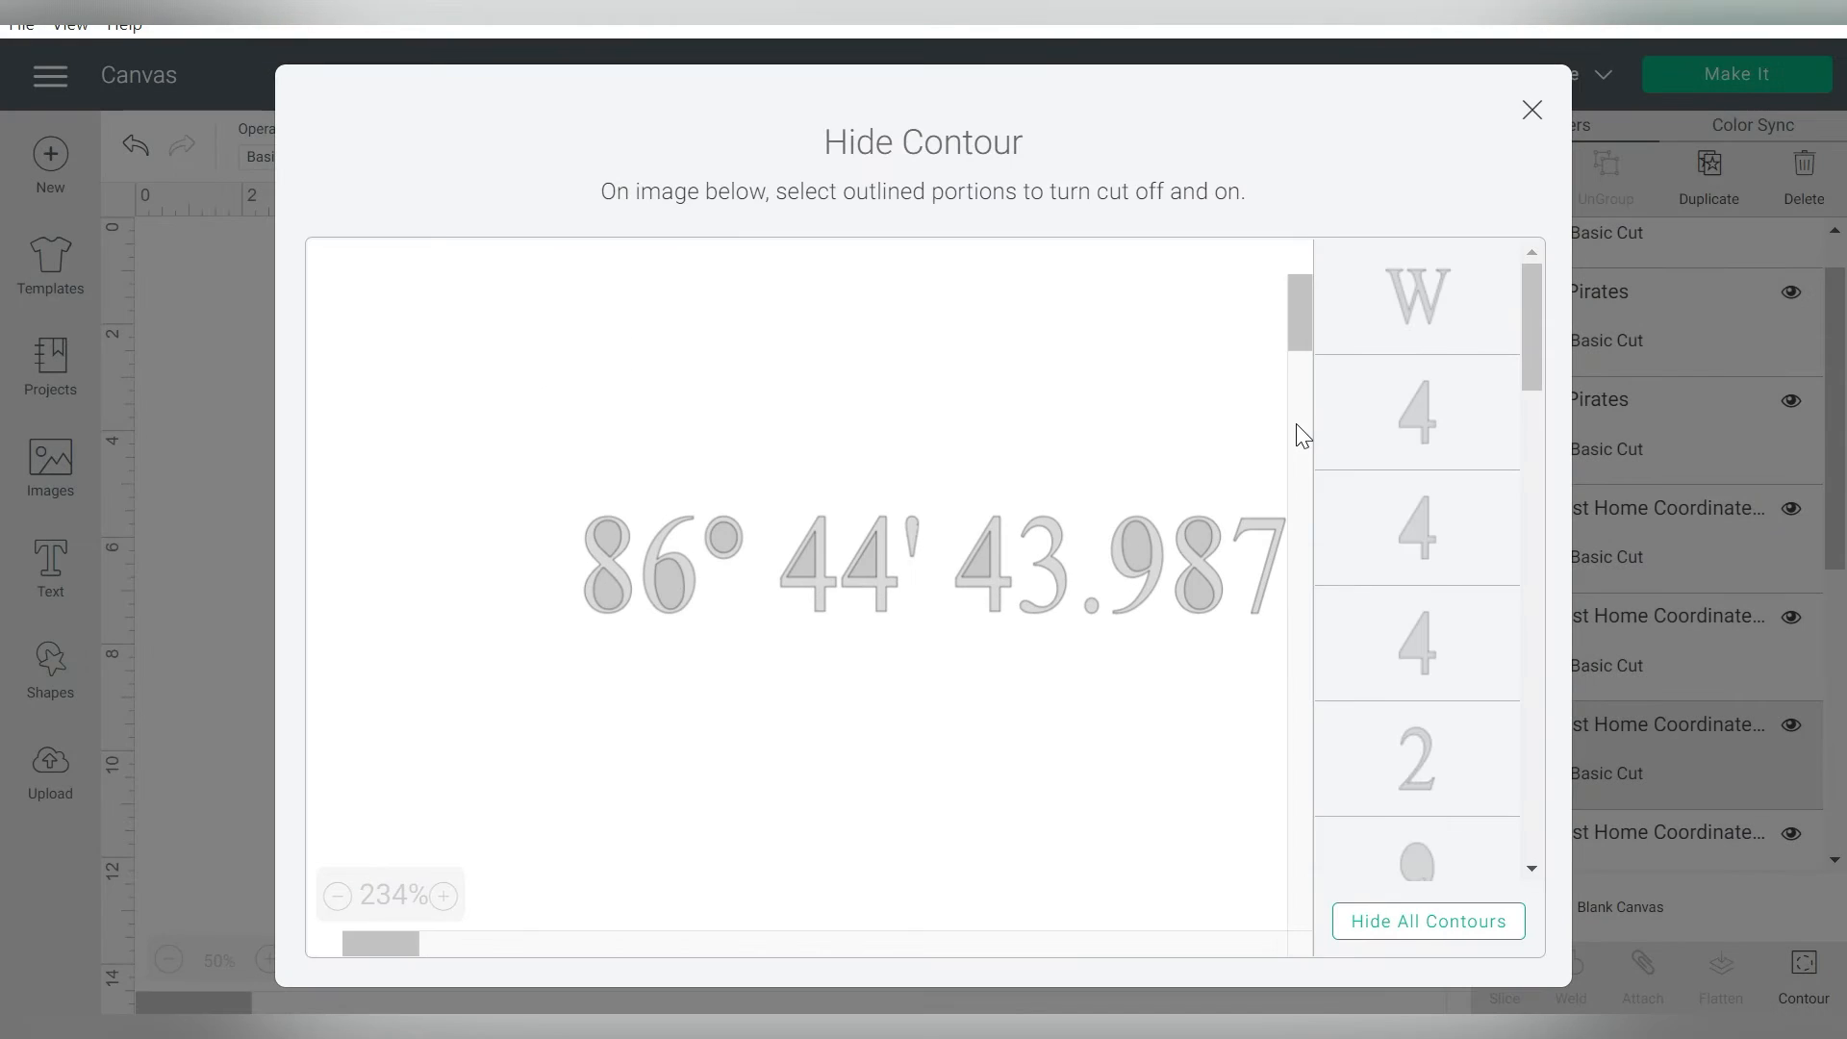
left_click(1427, 921)
left_click(724, 536)
left_click(917, 530)
left_click(1433, 303)
left_click(1533, 110)
left_click_drag(1192, 355, 1161, 409)
Duplicate the original latitude and enlarge the copy to about 6.479 in wide above the new latitude
left_click(1037, 332)
key("ctrl+c")
key("ctrl+v")
left_click_drag(1041, 343, 1251, 347)
left_click_drag(1293, 377, 1322, 409)
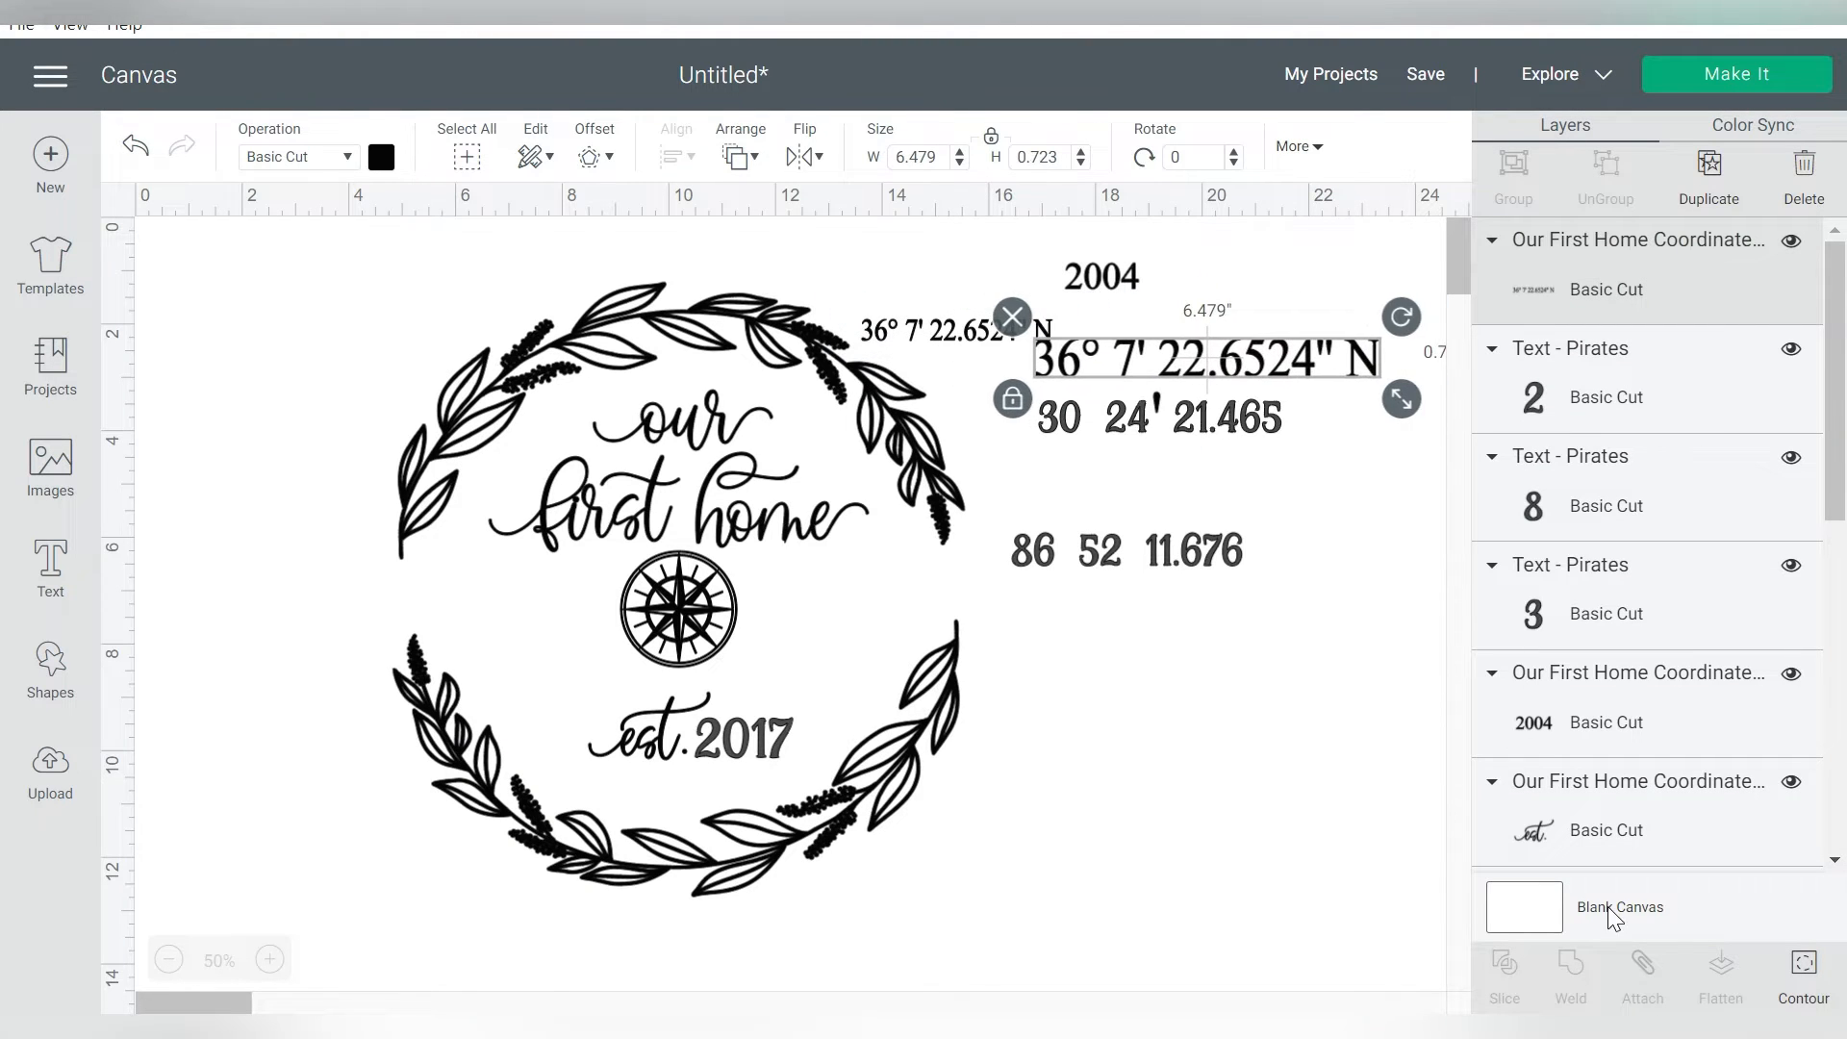
left_click(1801, 966)
left_click(1472, 930)
left_click(761, 573)
left_click(761, 575)
mouse_move(1533, 302)
left_mouse_down()
mouse_move(1534, 797)
mouse_move(1550, 278)
left_mouse_up()
left_click(1417, 411)
left_click(1418, 580)
left_click(1532, 110)
left_click_drag(1121, 376, 1185, 325)
left_click(1159, 404)
left_click(1804, 975)
left_click_drag(1532, 316, 1464, 782)
left_click(1532, 110)
left_click(1378, 350)
left_click_drag(1361, 297, 1010, 425)
left_click(1297, 303)
left_click(1005, 418)
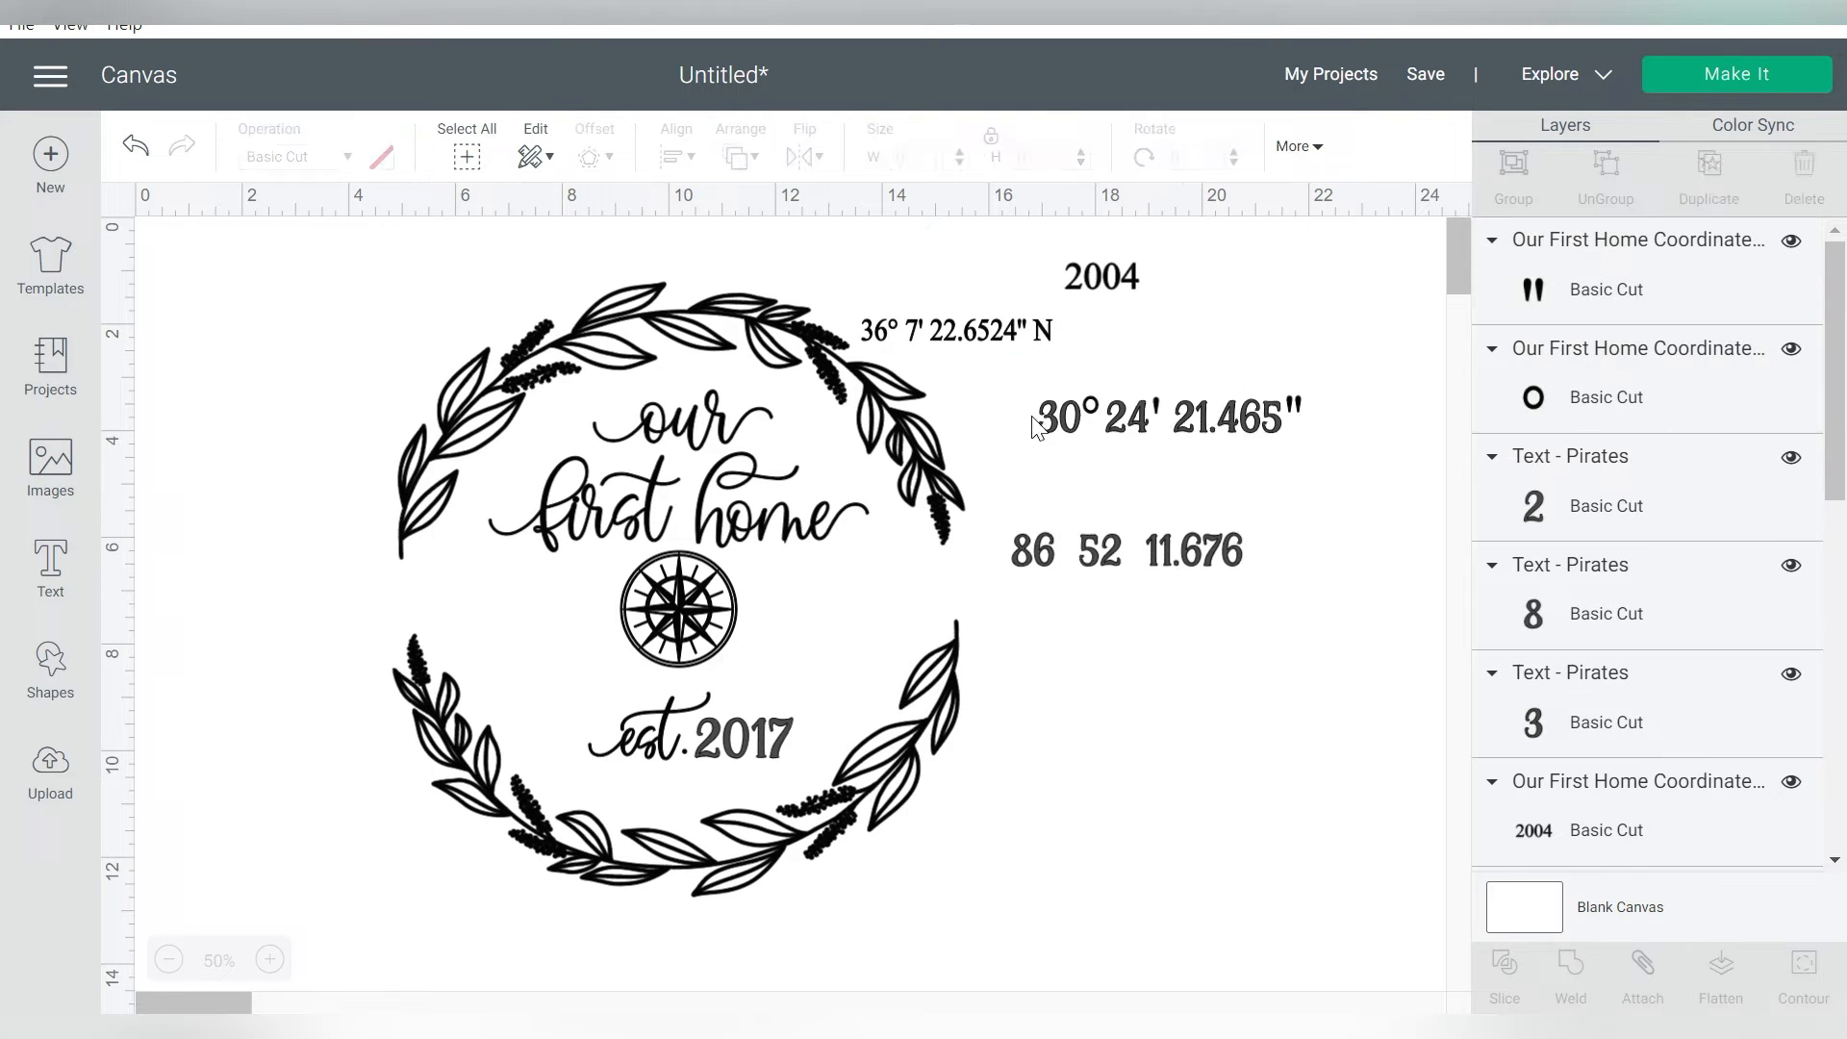
Align the new latitude's degree, minute and seconds marks by their tops and group the three marks
left_click(1293, 405)
left_click(1157, 401, "shift")
left_click(1154, 416, "shift")
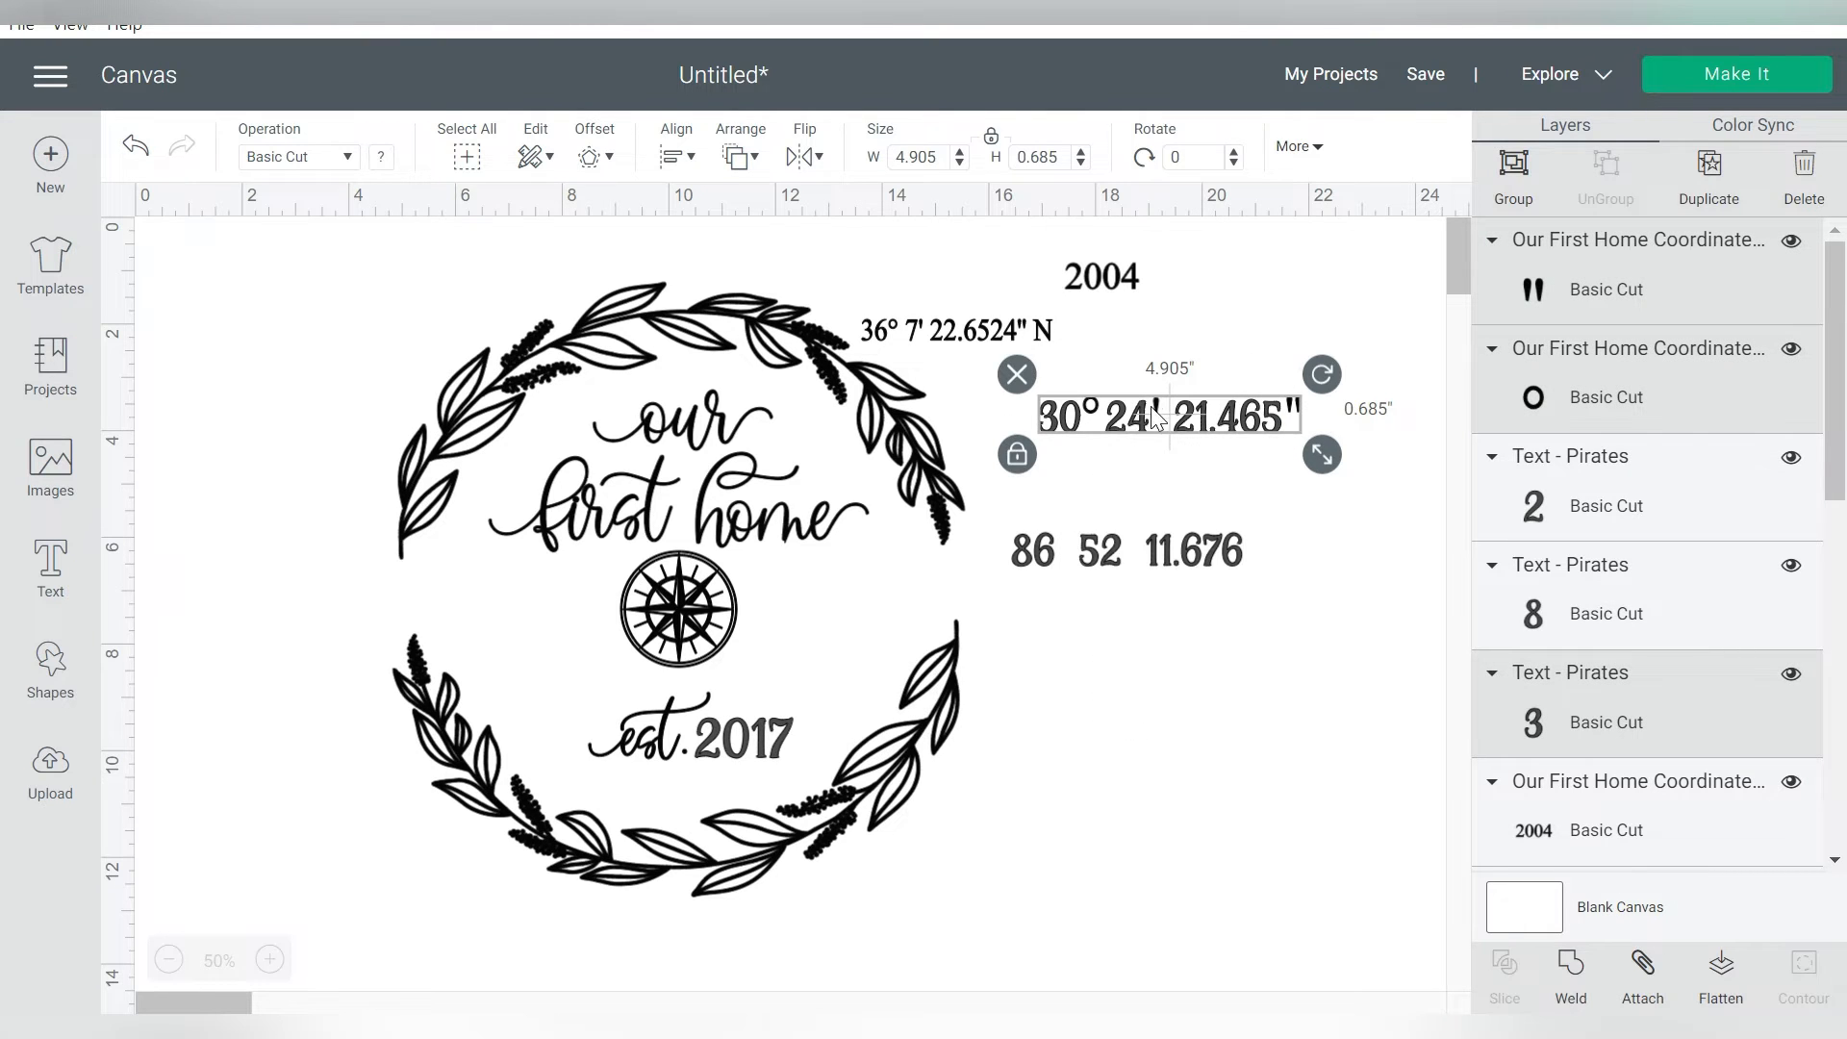
left_click(1207, 468)
left_click(1745, 296)
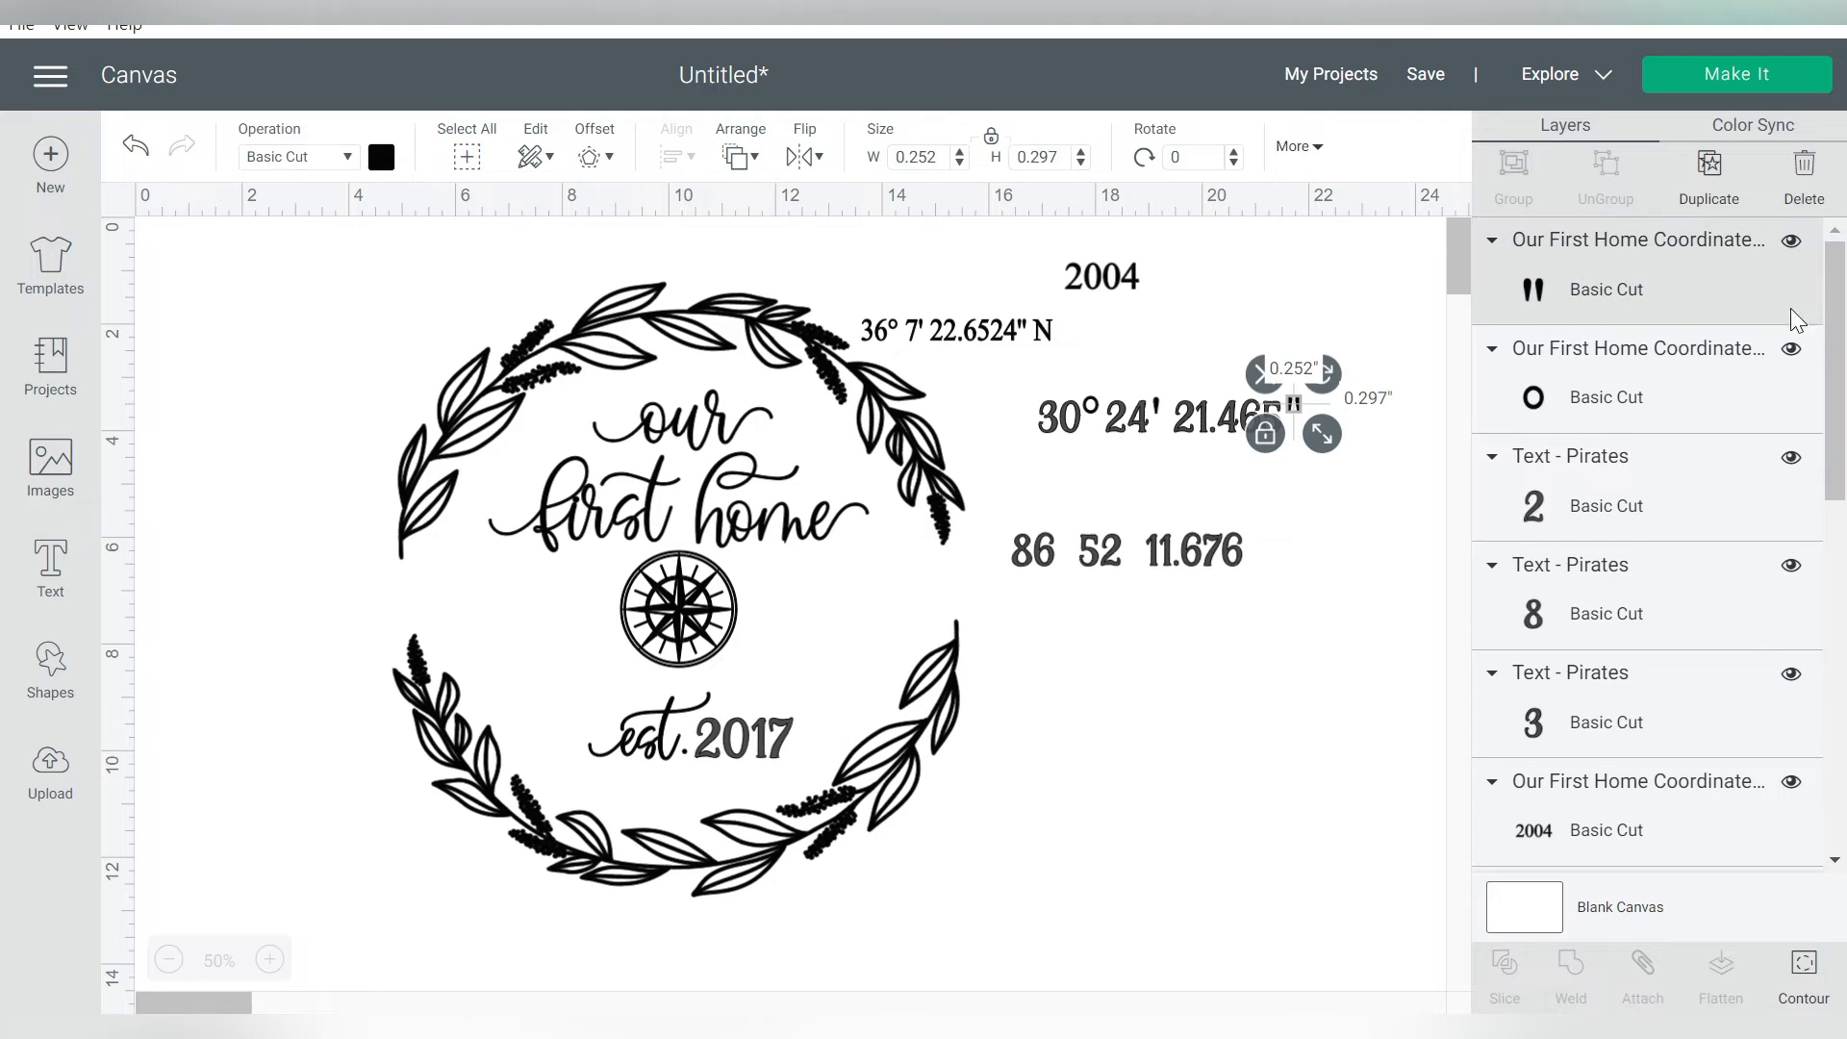
left_click(1580, 408, "shift")
left_click_drag(1835, 347, 1835, 513)
left_click(1628, 585, "ctrl")
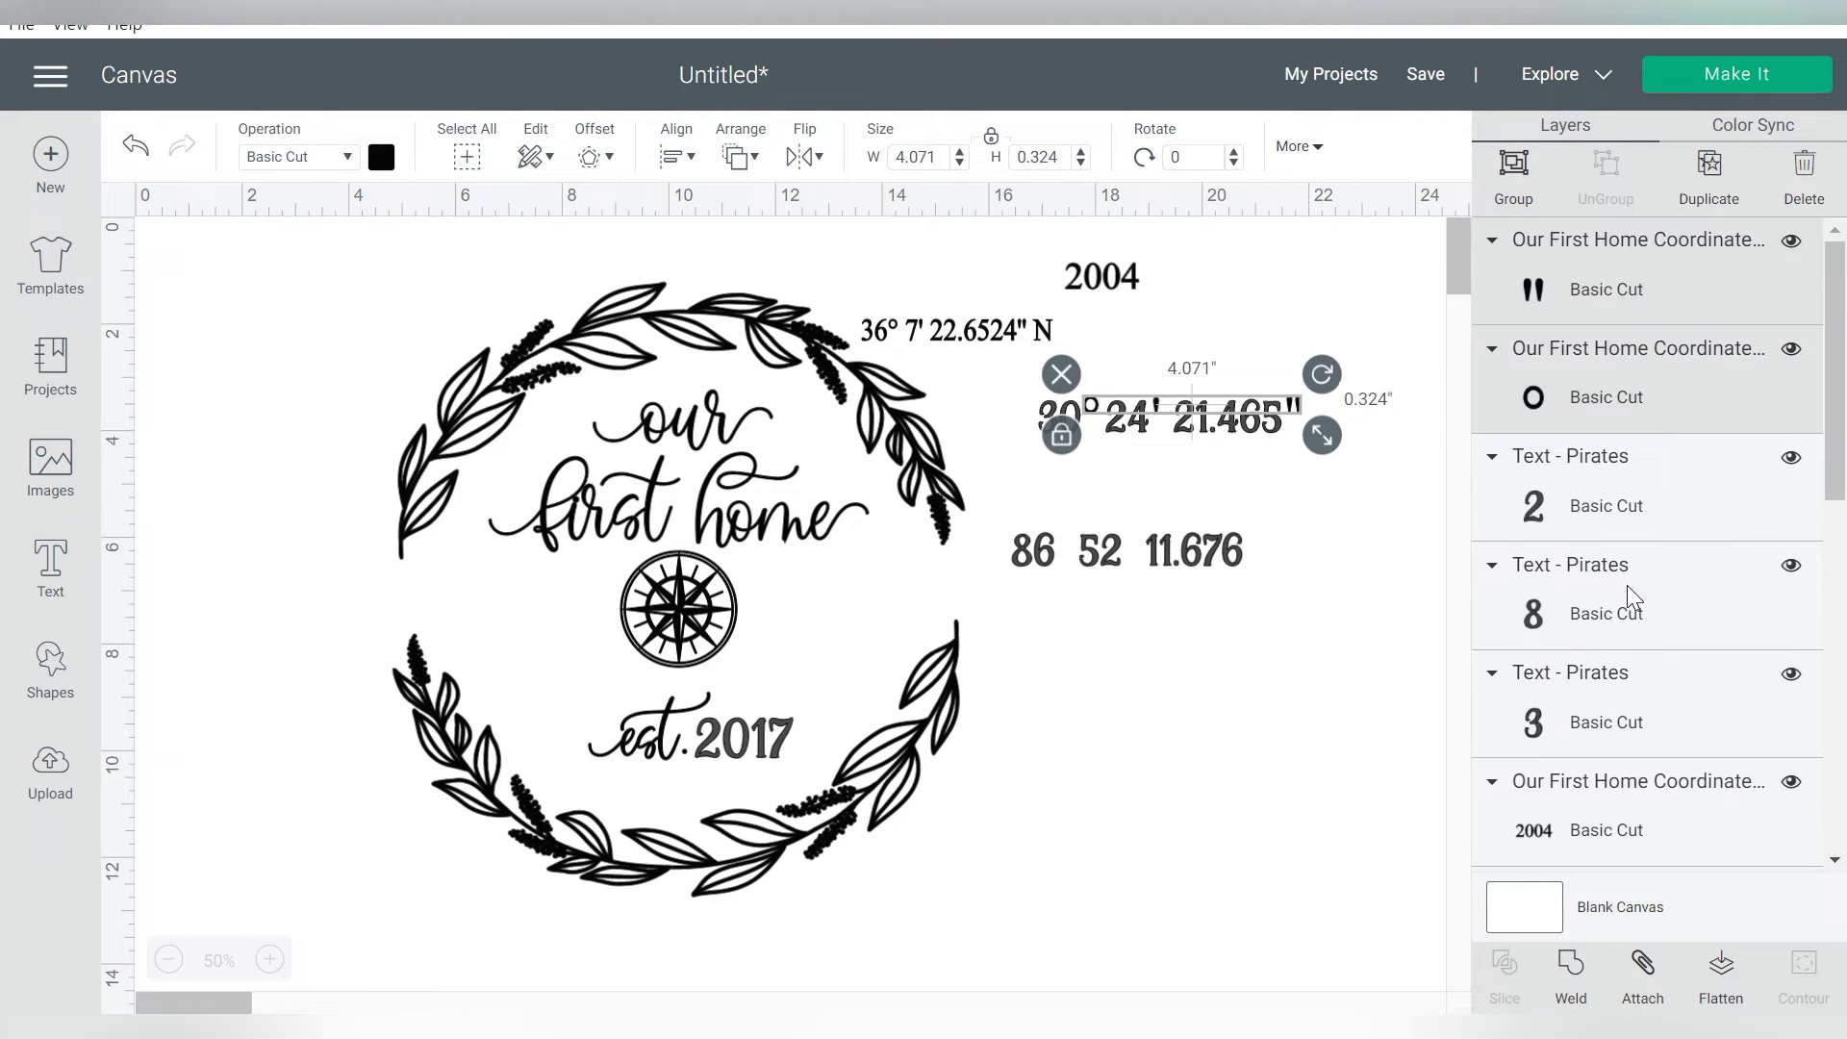
left_click(693, 158)
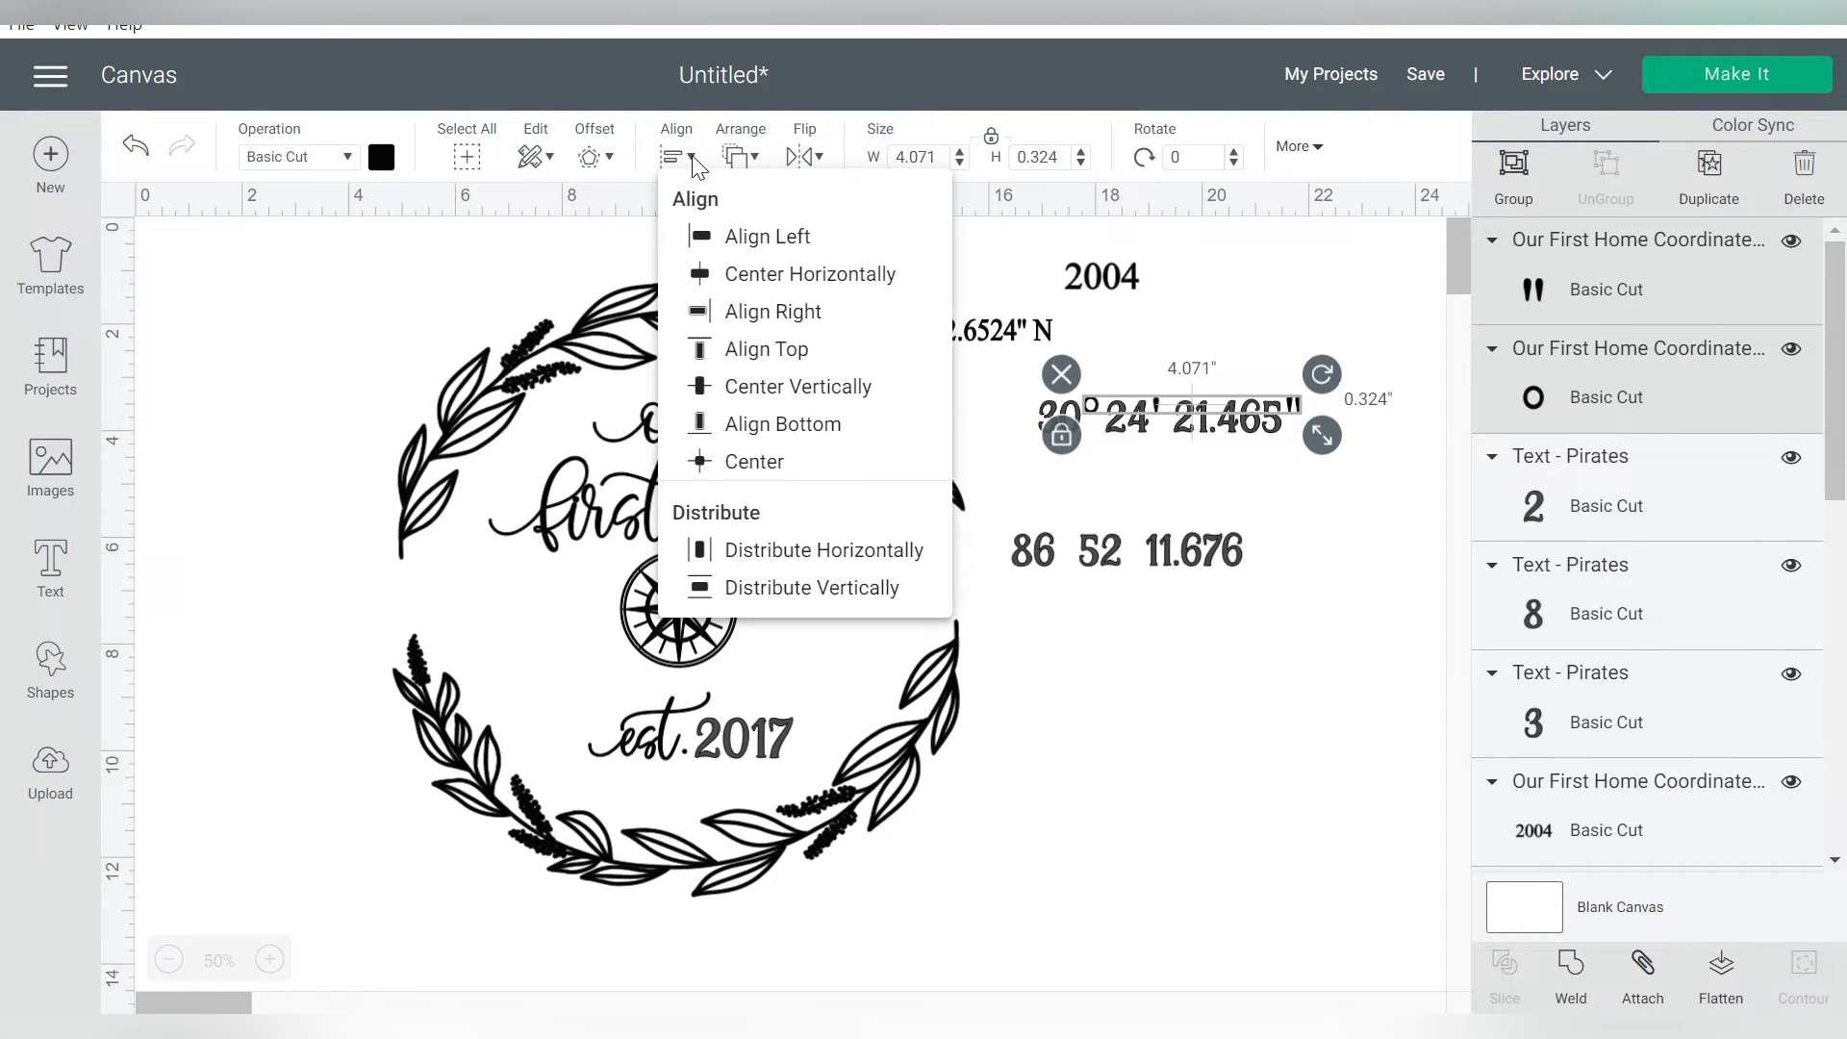
left_click(757, 358)
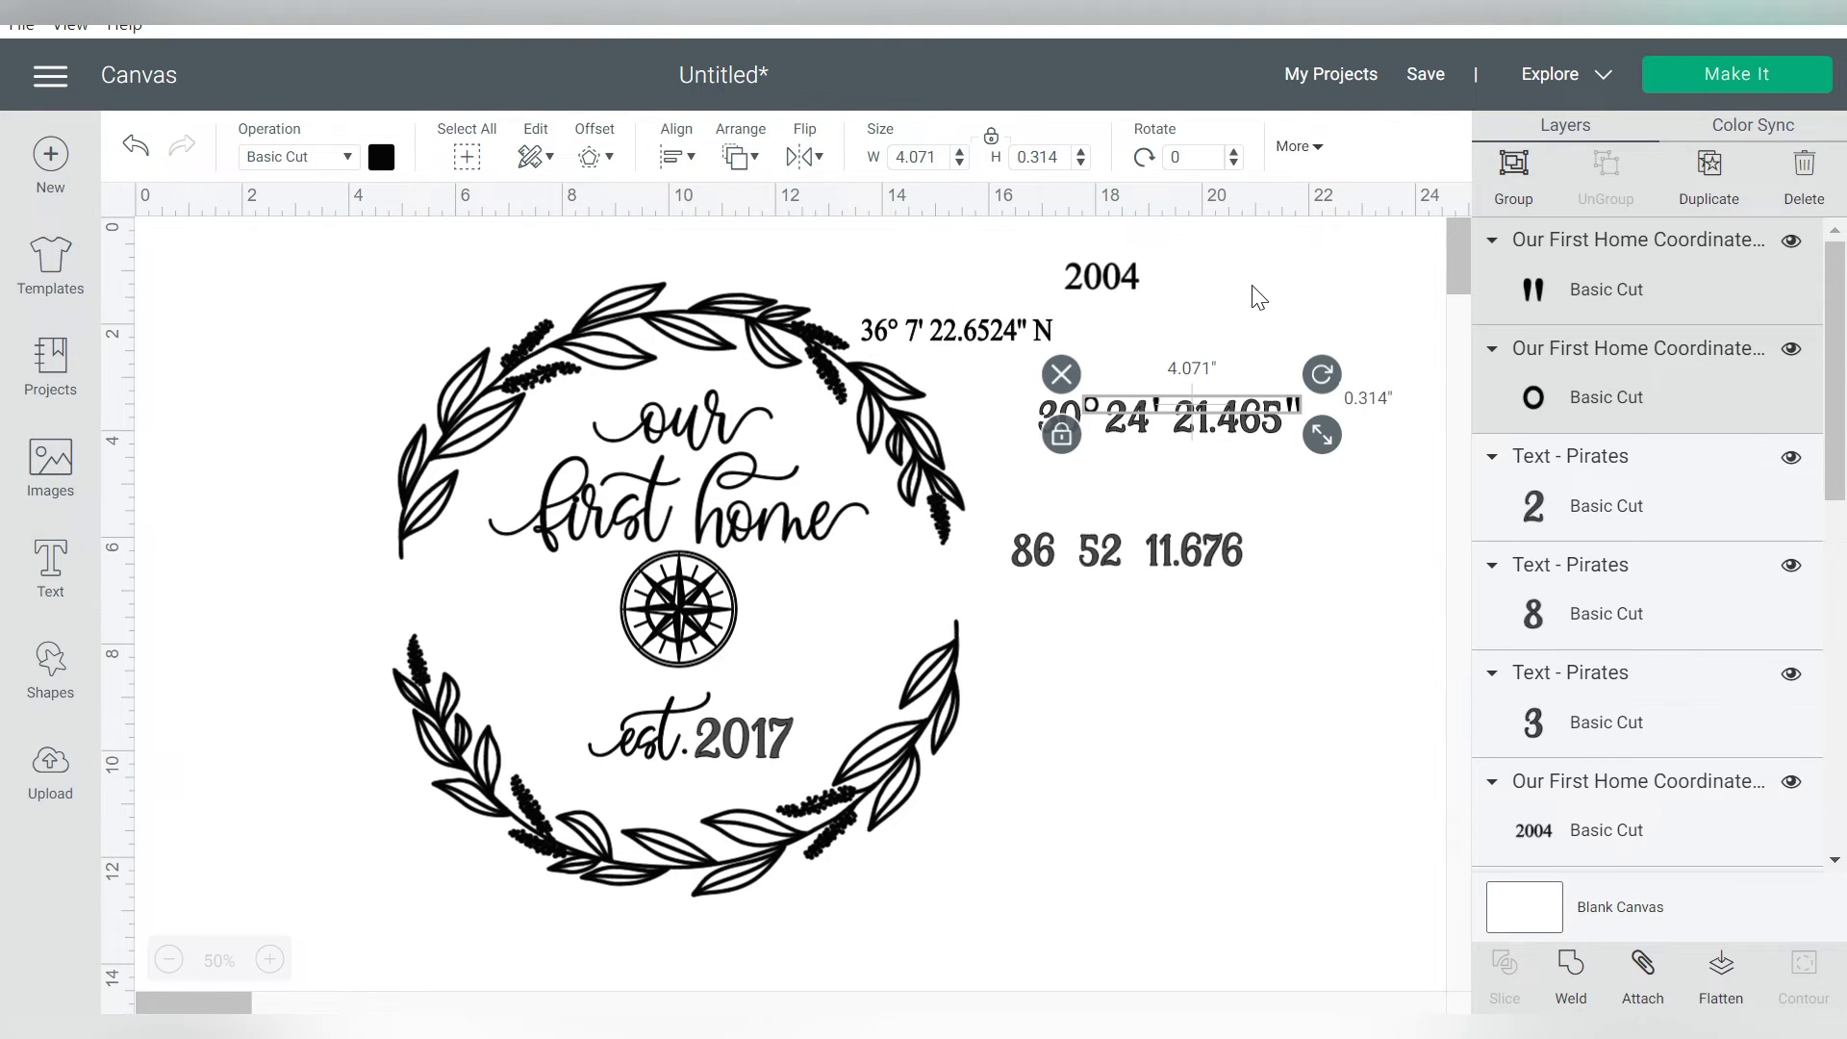
left_click(1513, 173)
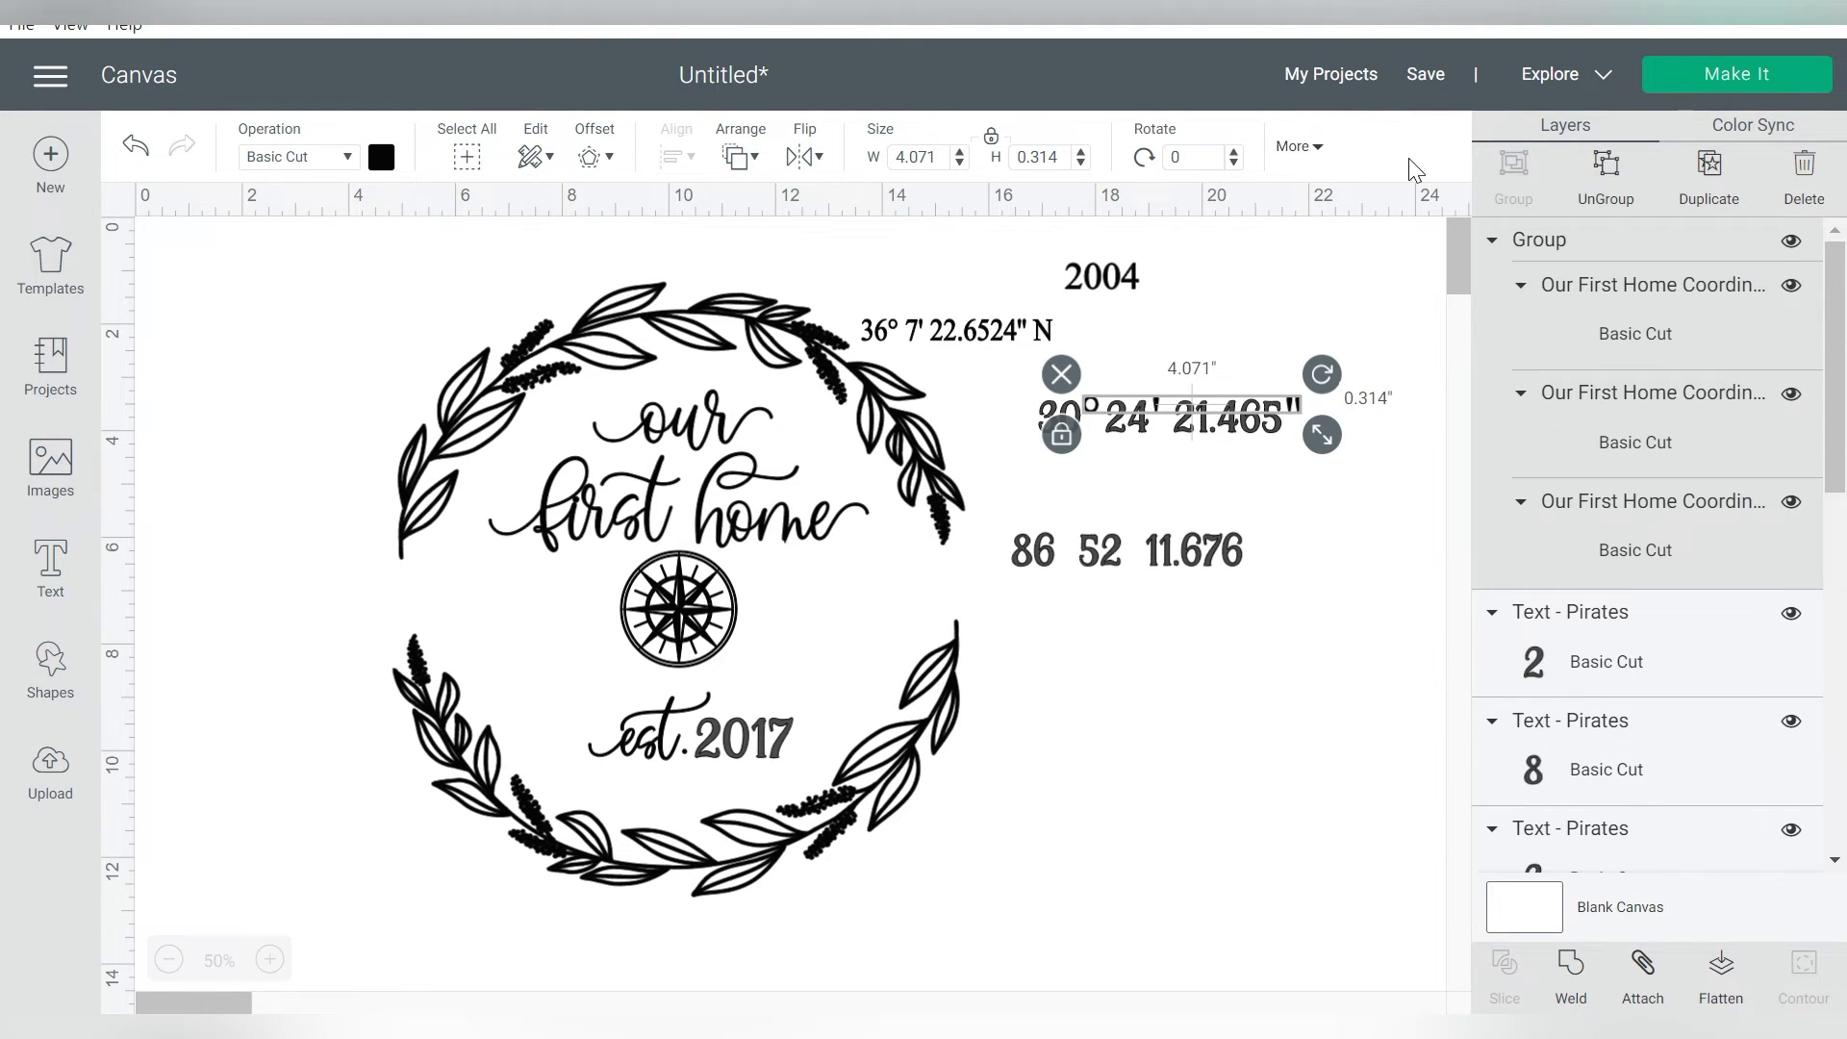
Duplicate the marks group onto the new longitude, ungroup the copy and move its seconds mark close to "11.676"
key("ctrl+d")
left_click_drag(1313, 423, 1273, 542)
left_click(1266, 614)
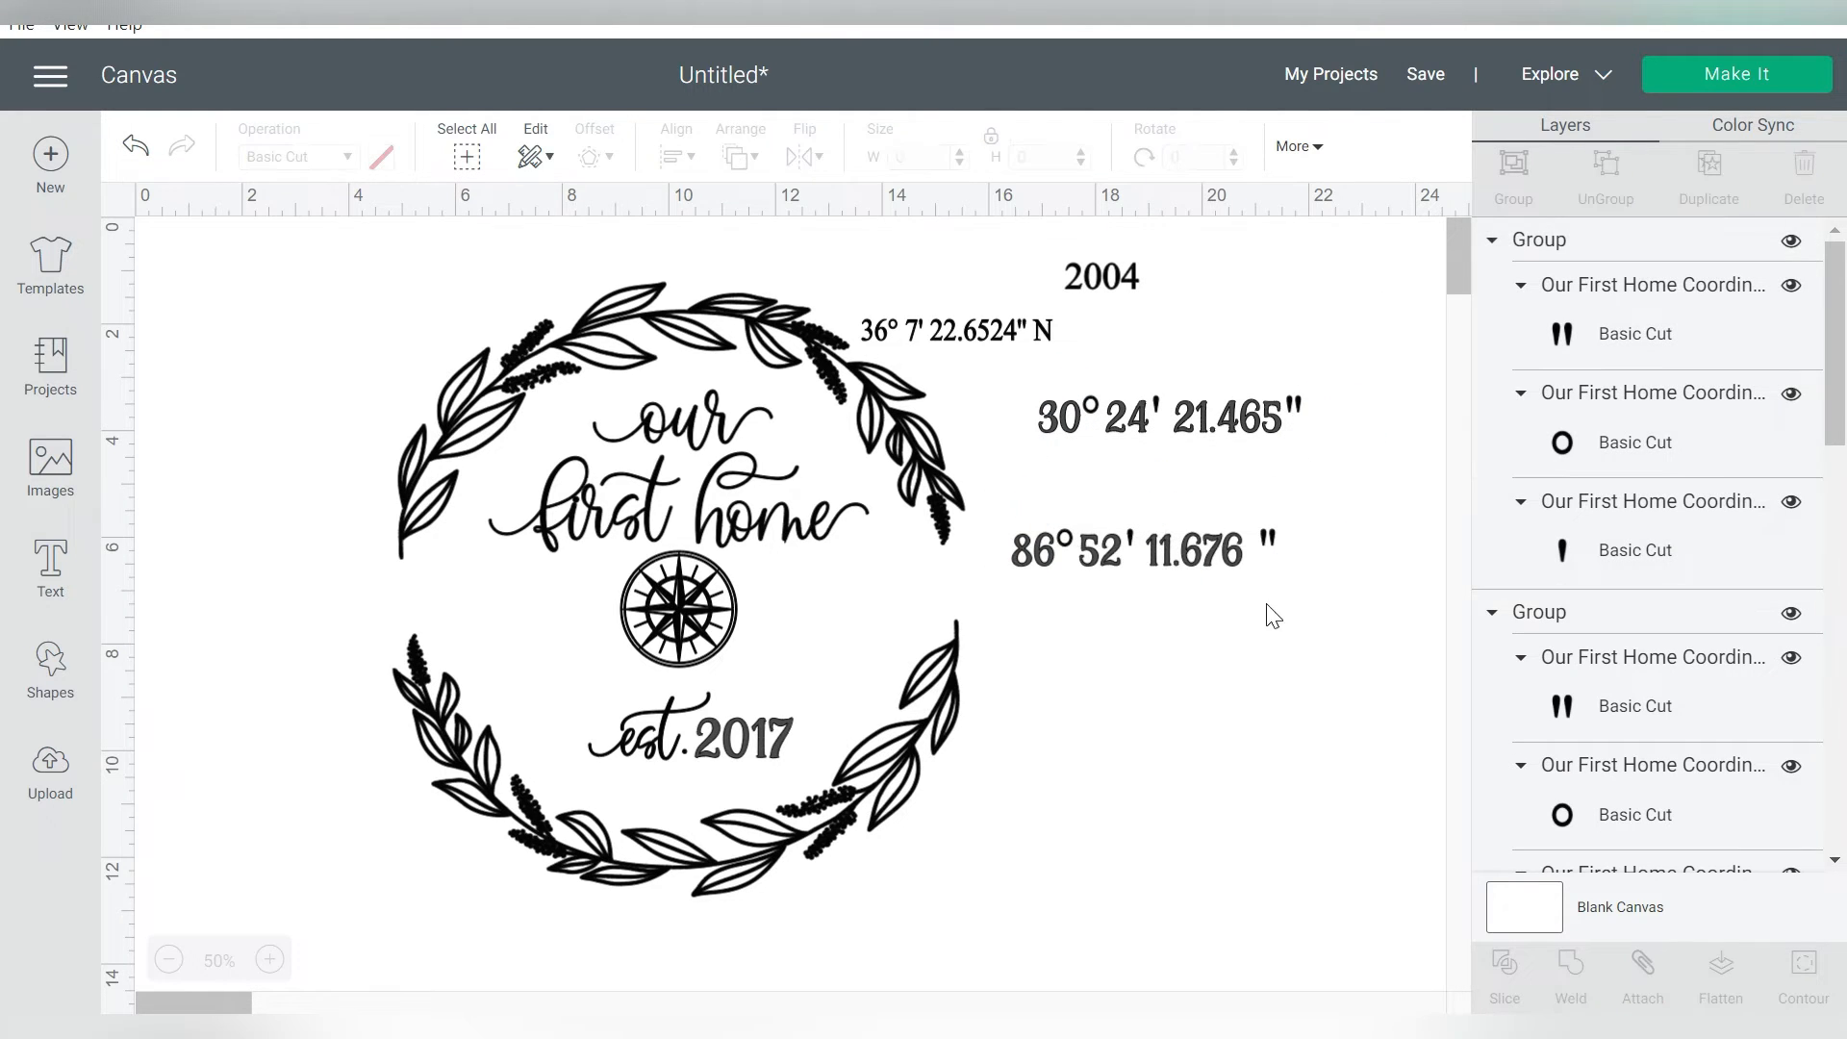
left_click(1286, 539)
left_click(1605, 183)
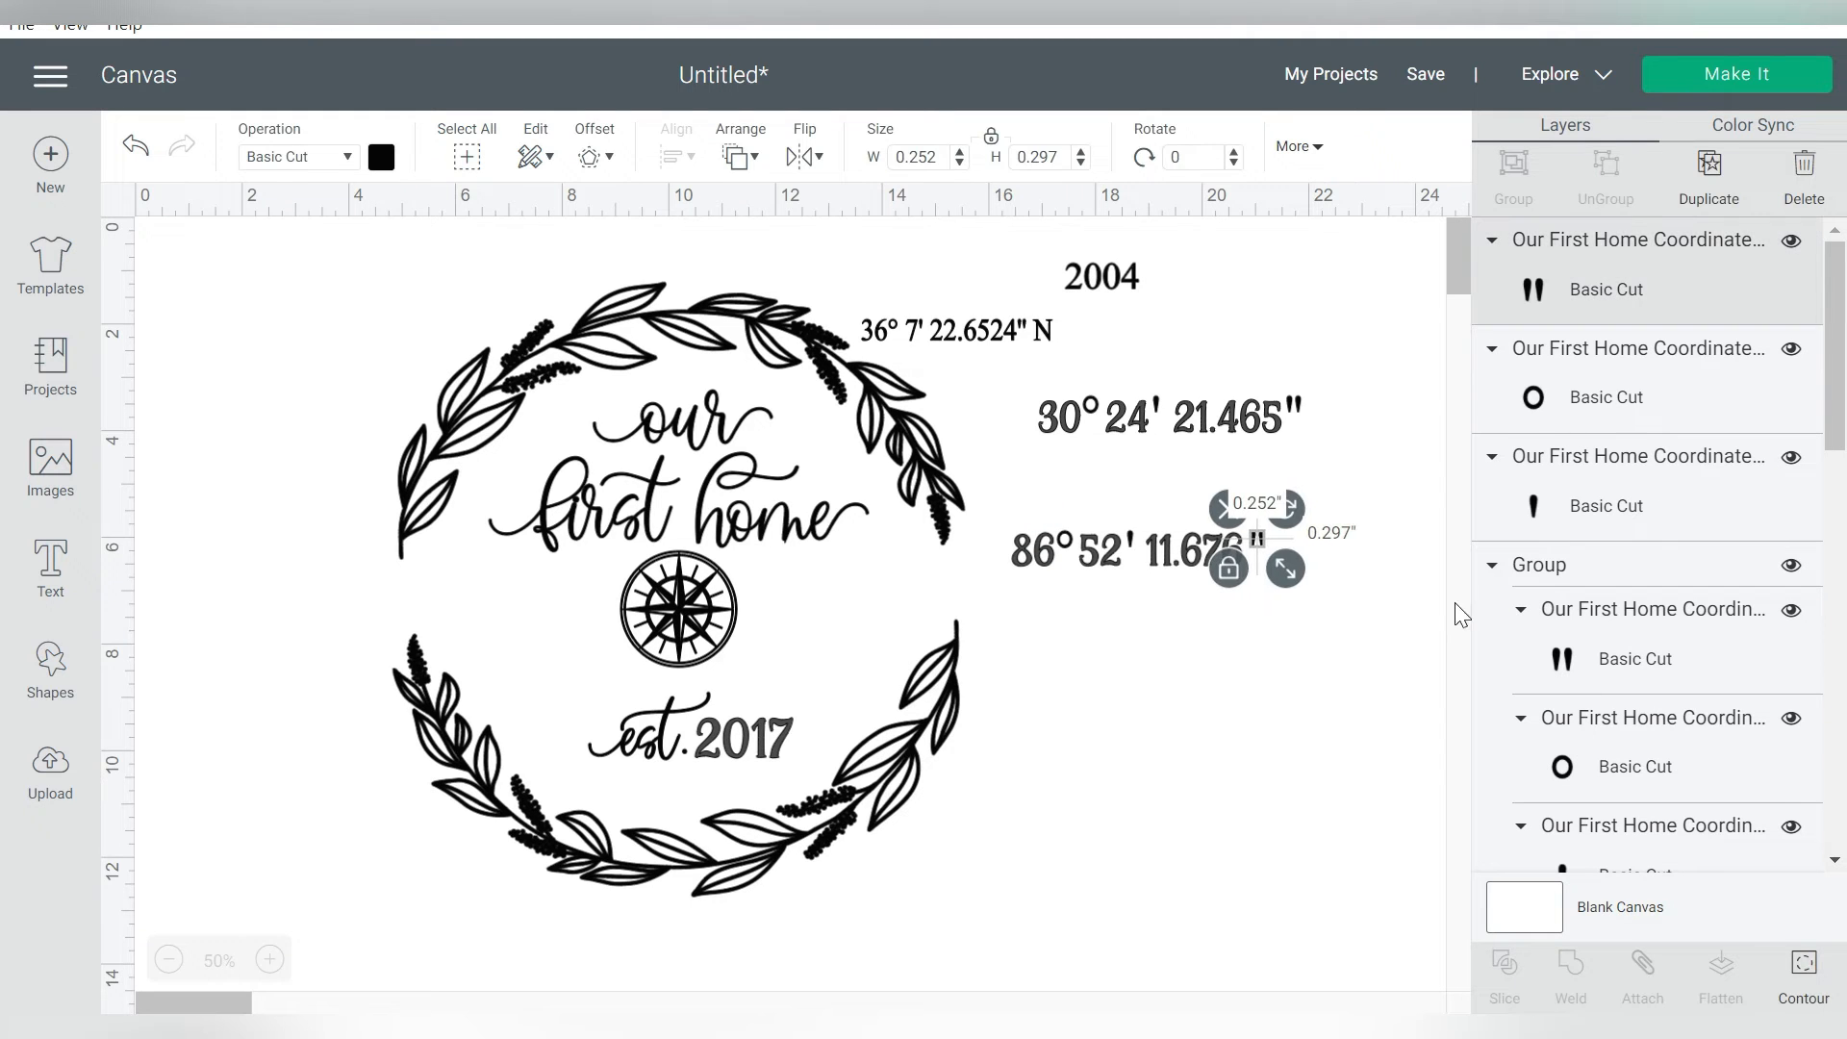
Group the new longitude text with its marks and the new latitude text with its marks
left_click_drag(1347, 673, 986, 495)
left_click(1514, 173)
left_click(1292, 408)
left_click(1239, 421)
left_click(1292, 409, "shift")
key("ctrl+g")
Try placing the new latitude and longitude on either side of the compass, and move both back outside the wreath
left_click_drag(1231, 430, 538, 619)
left_click_drag(1113, 563, 855, 618)
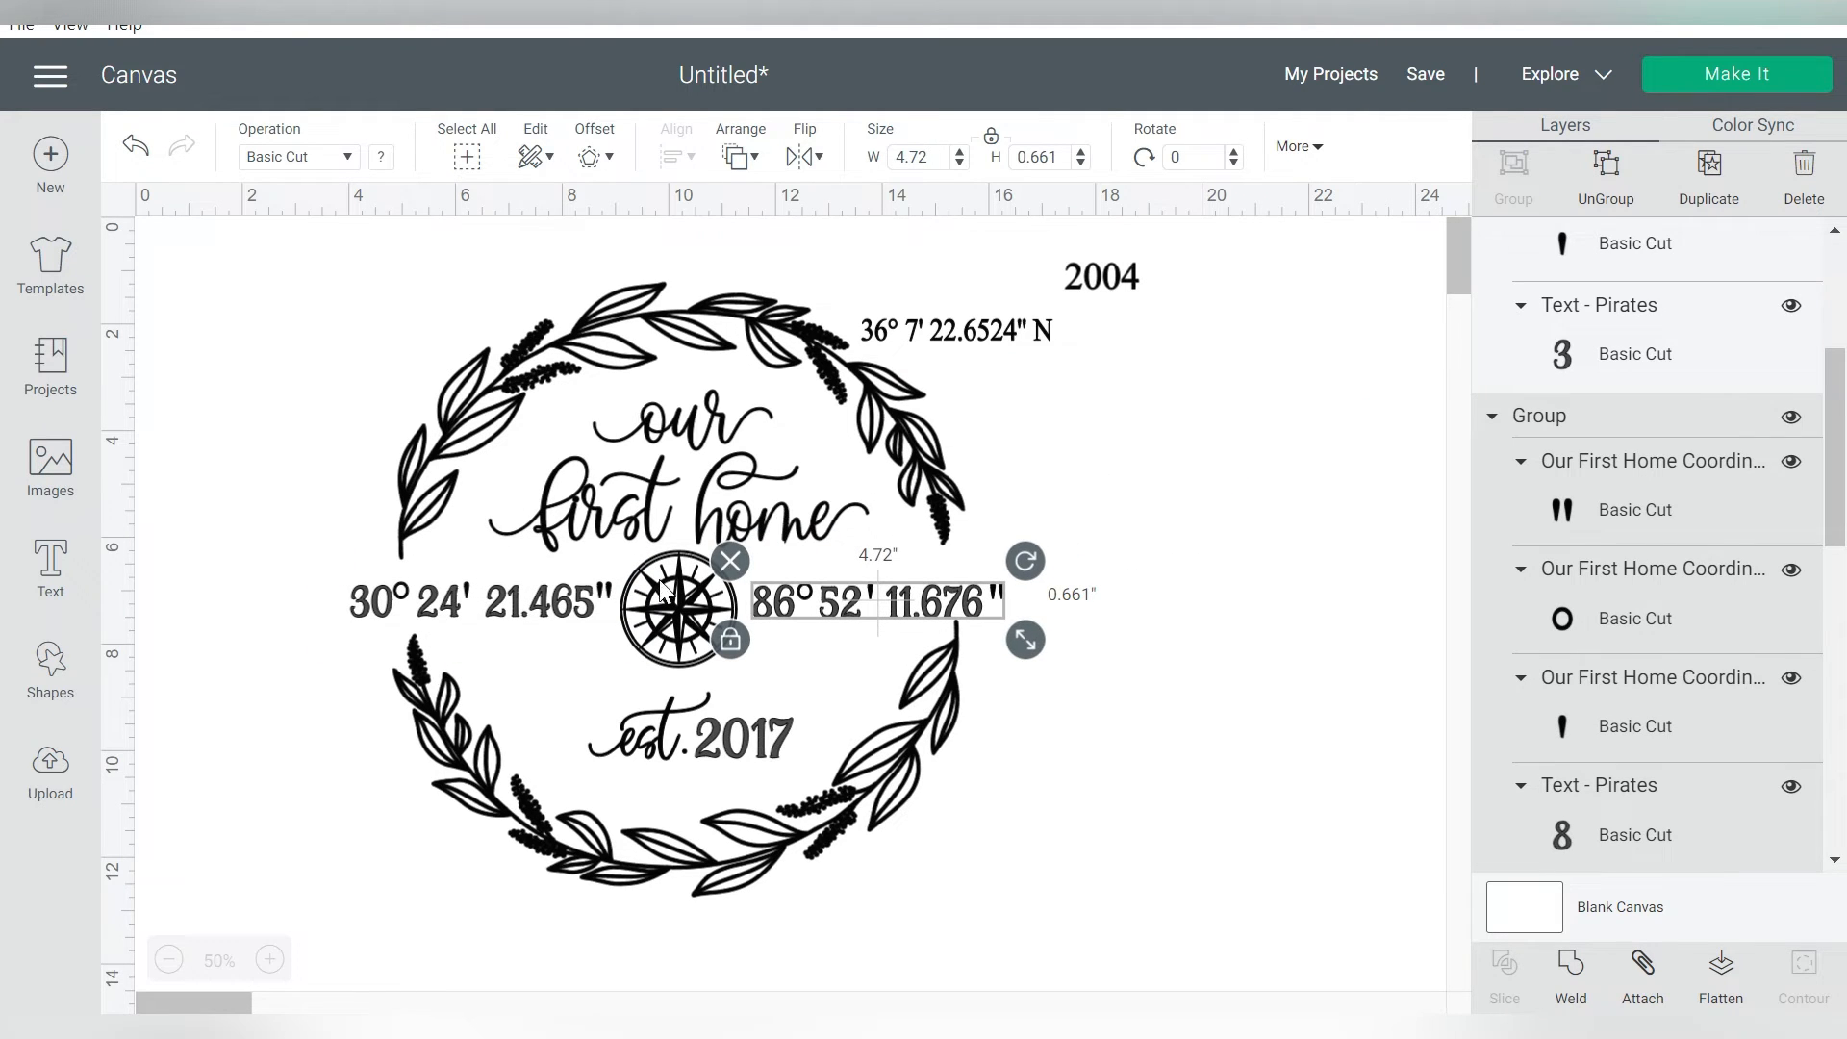
left_click(572, 616)
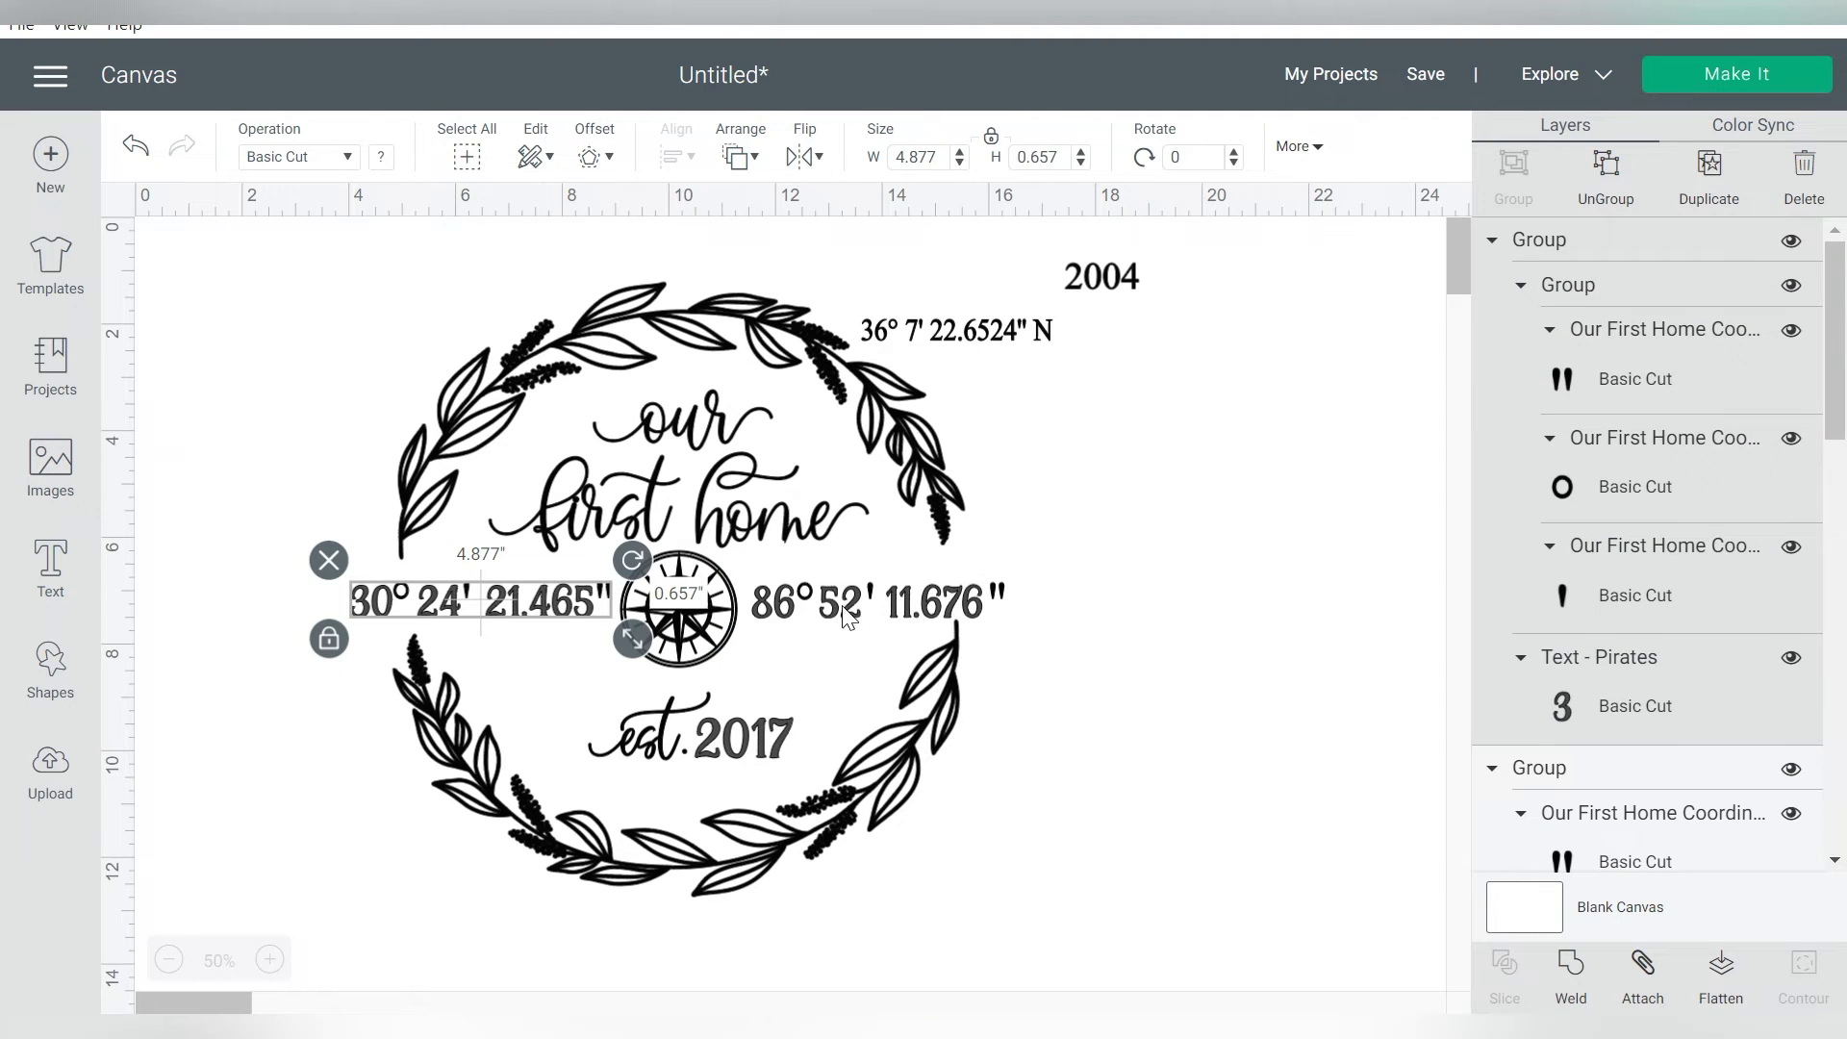
left_click_drag(829, 625, 1105, 457)
left_click_drag(538, 604, 1233, 510)
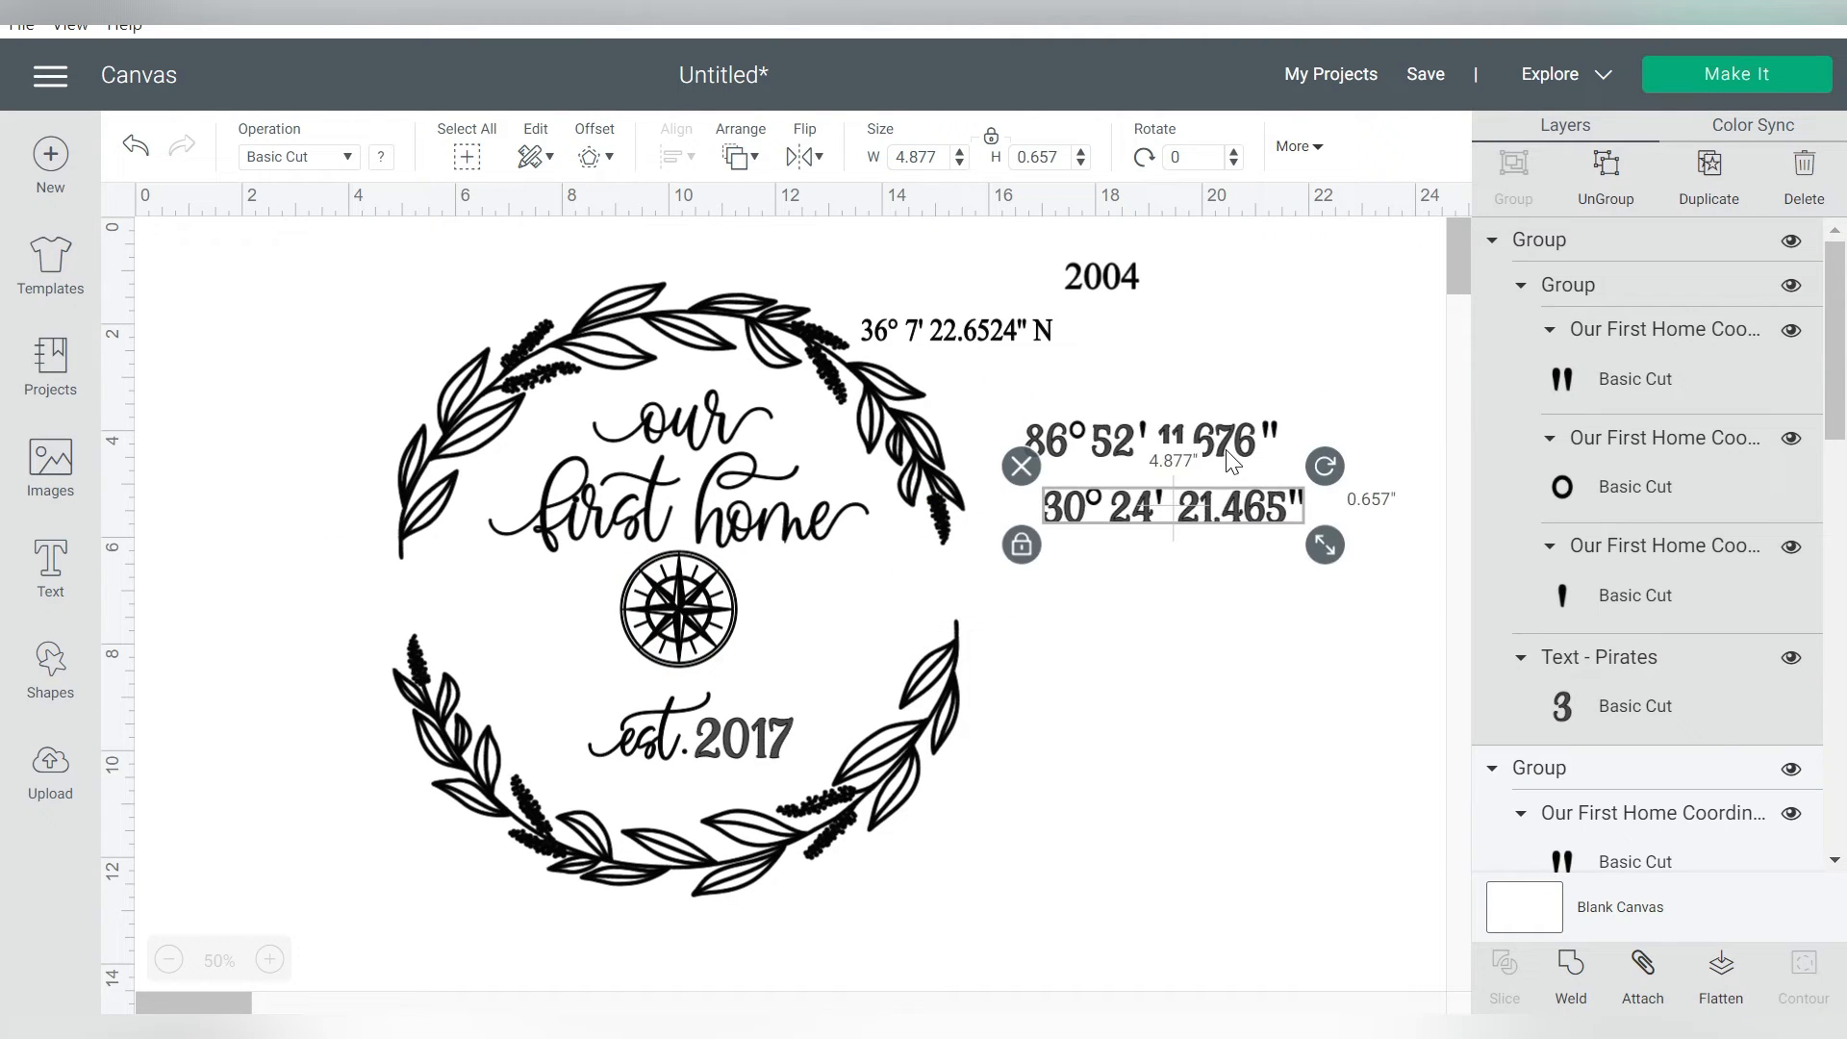
Ungroup both new coordinates and append "W" to the longitude text after its seconds mark
left_click(1606, 168)
left_click(1598, 169)
left_click(1389, 348)
double_click(1245, 445)
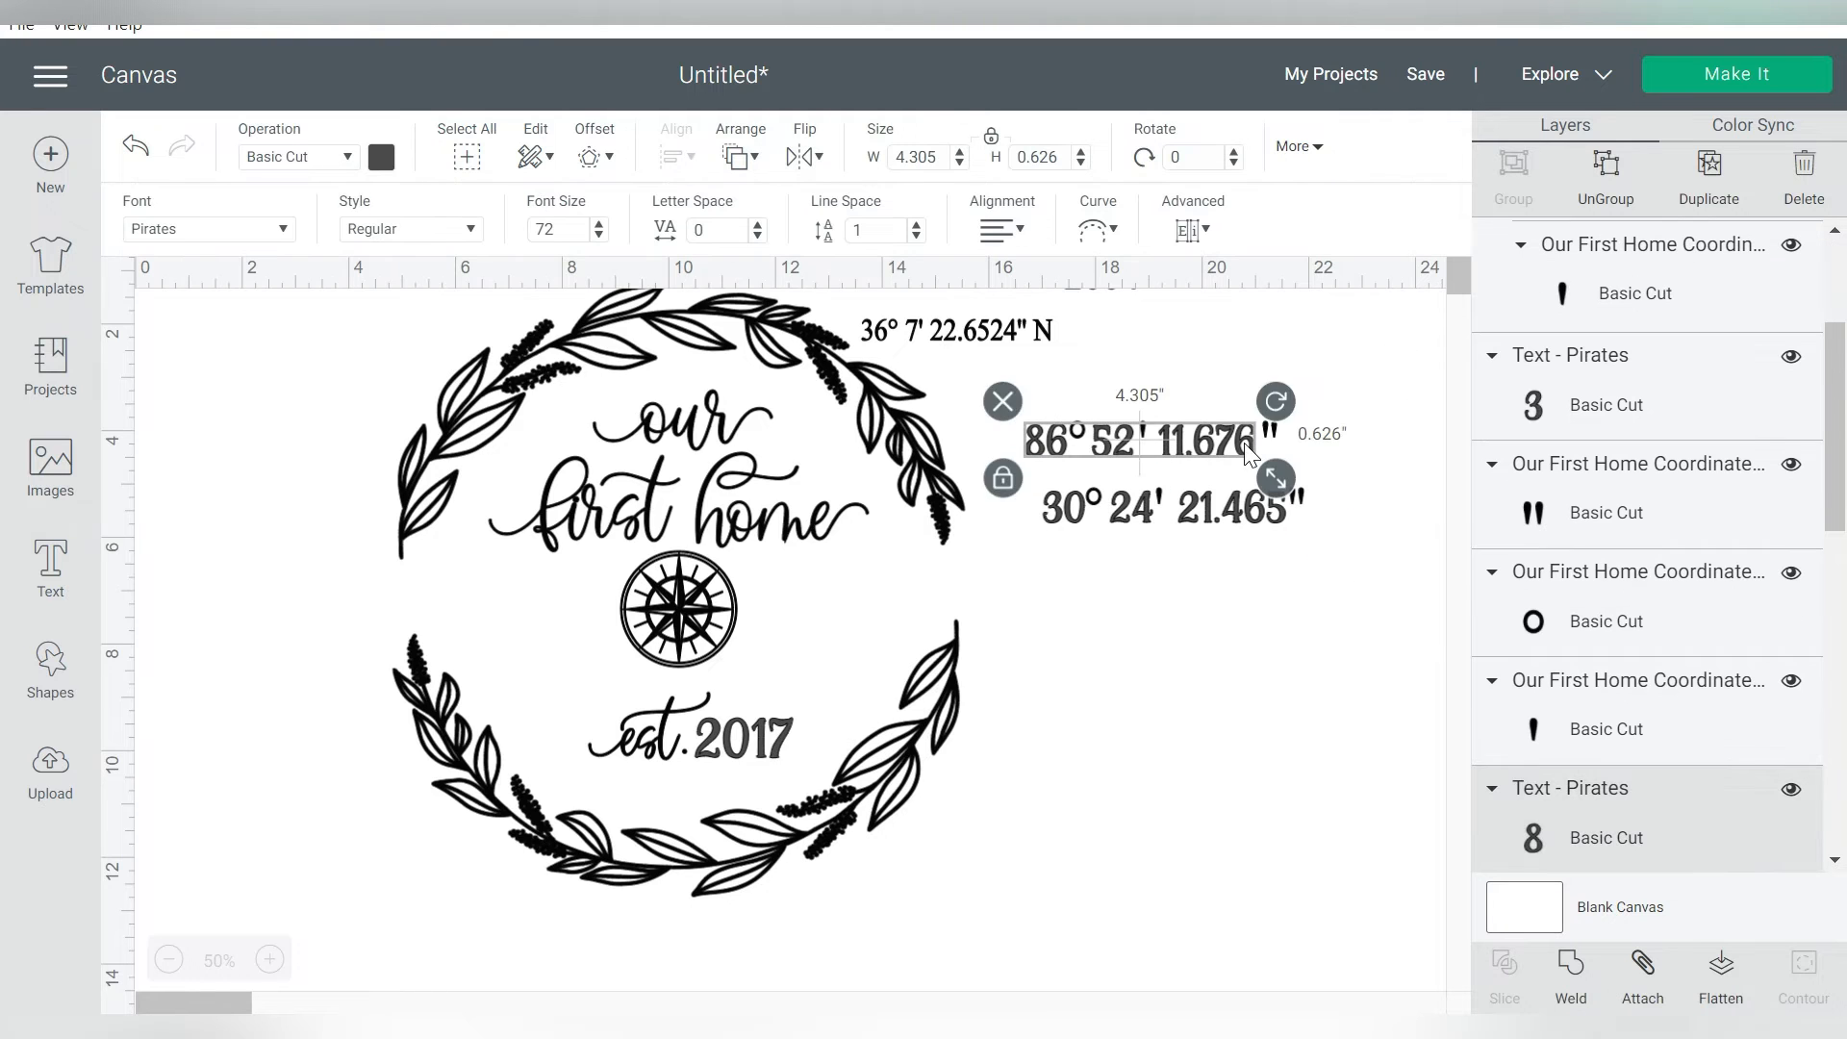
type("W")
key("BackSpace")
type("W")
Append "N" to the new latitude text after its seconds mark
double_click(1210, 507)
type("N")
left_click(1189, 628)
double_click(1315, 513)
left_click(1051, 394)
left_click(1192, 629)
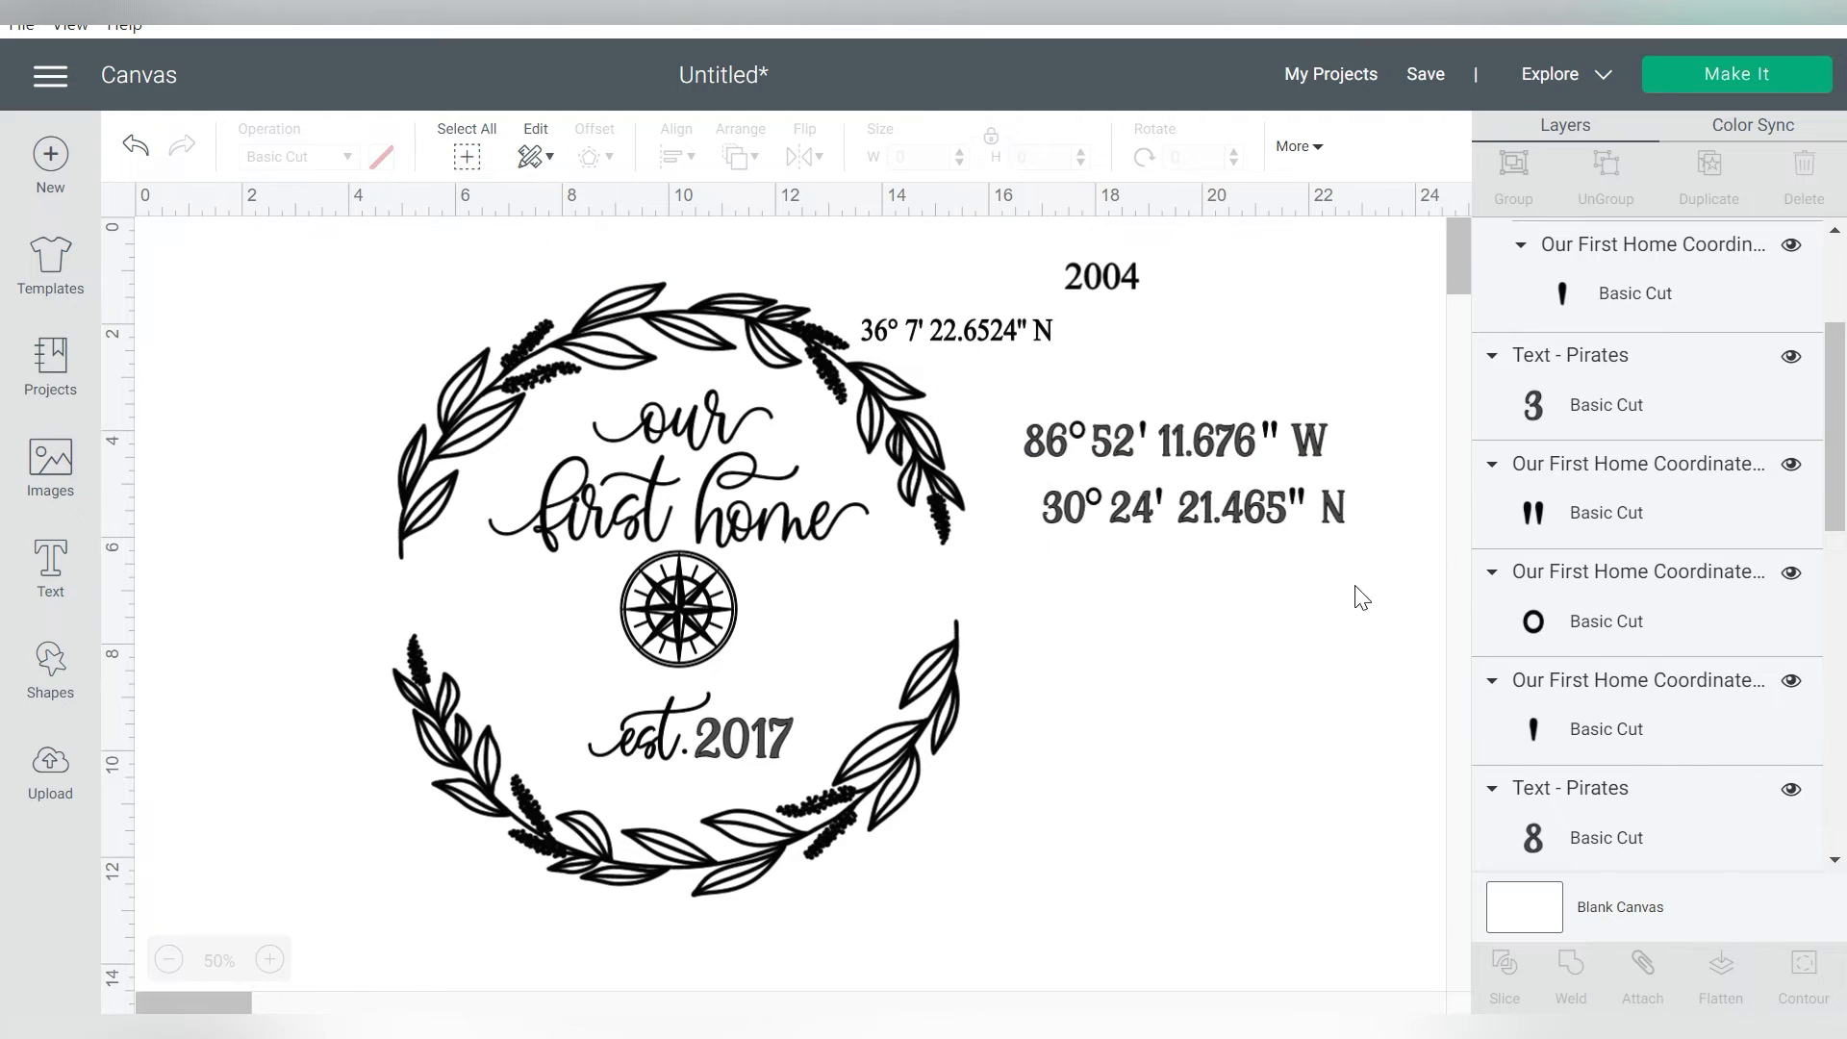
Group each lettered coordinate with its marks and place the latitude left and the longitude right of the compass
left_click_drag(1355, 587, 1033, 489)
left_click(1520, 167)
left_click_drag(1385, 396, 1025, 474)
left_click(1526, 166)
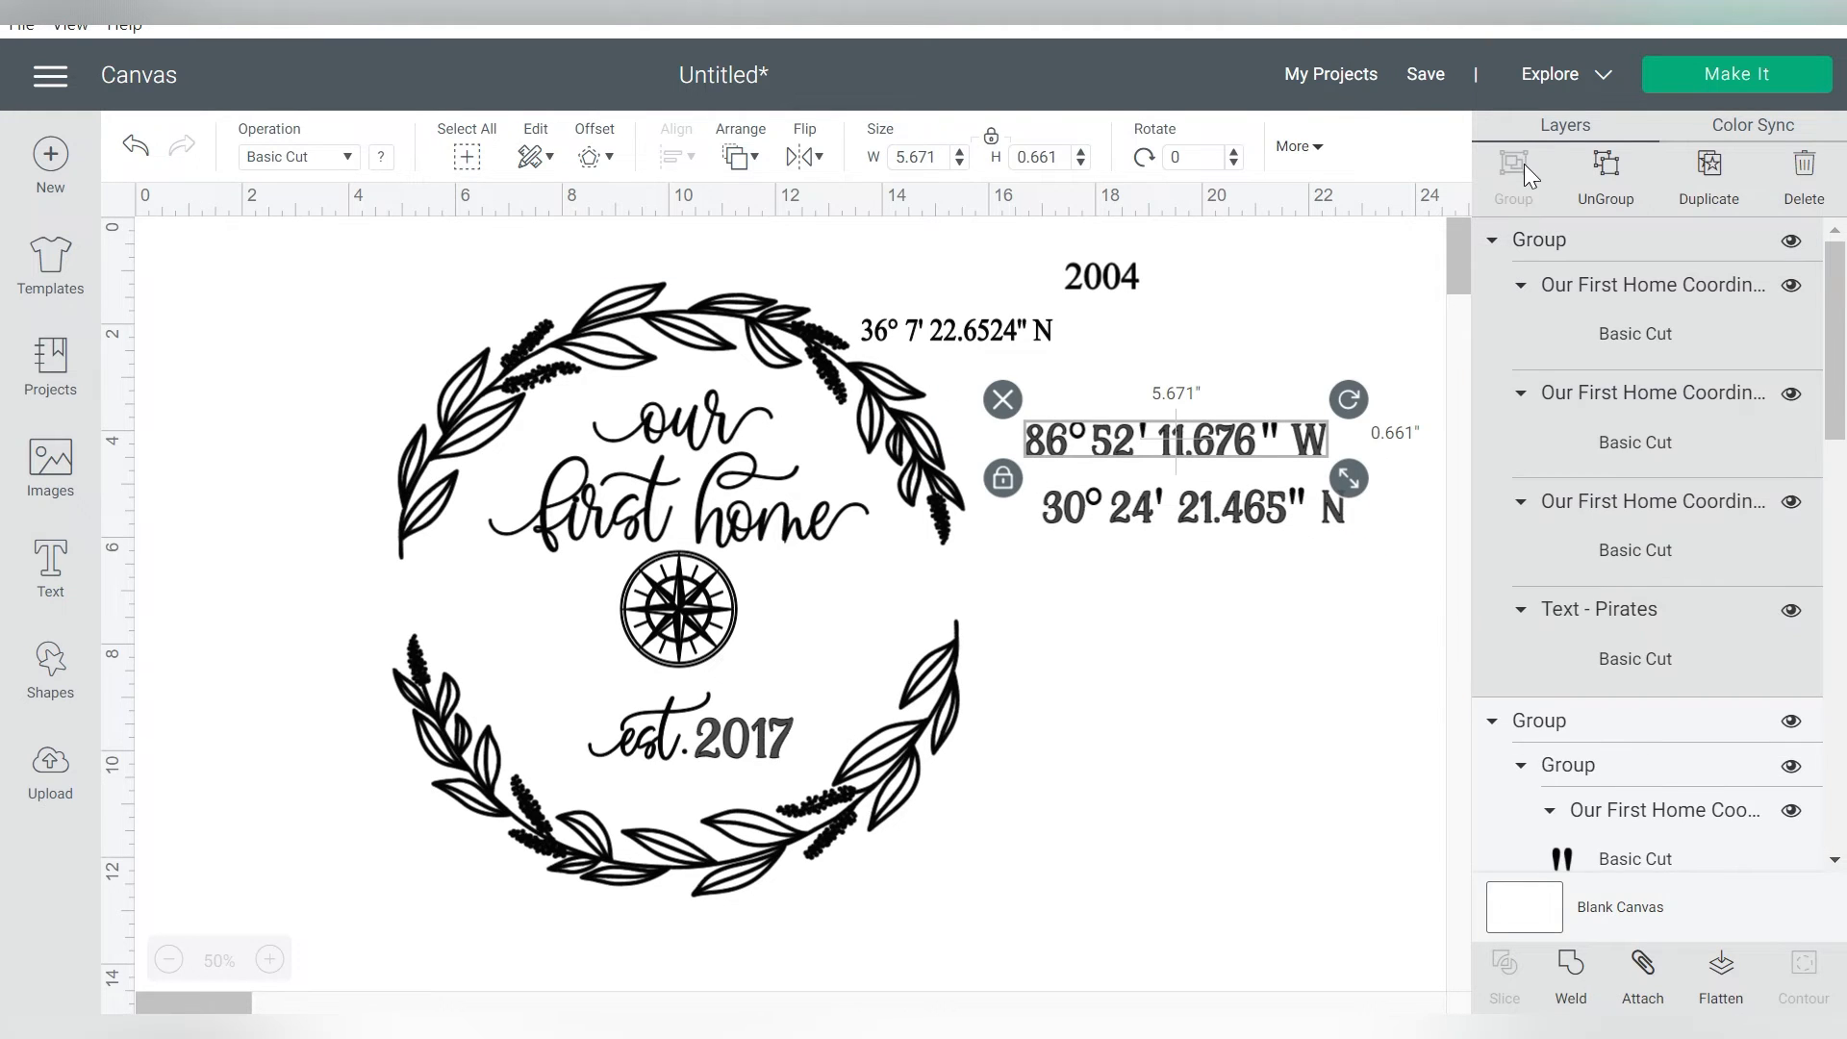
left_click_drag(1220, 460, 941, 617)
left_click_drag(1144, 515, 507, 602)
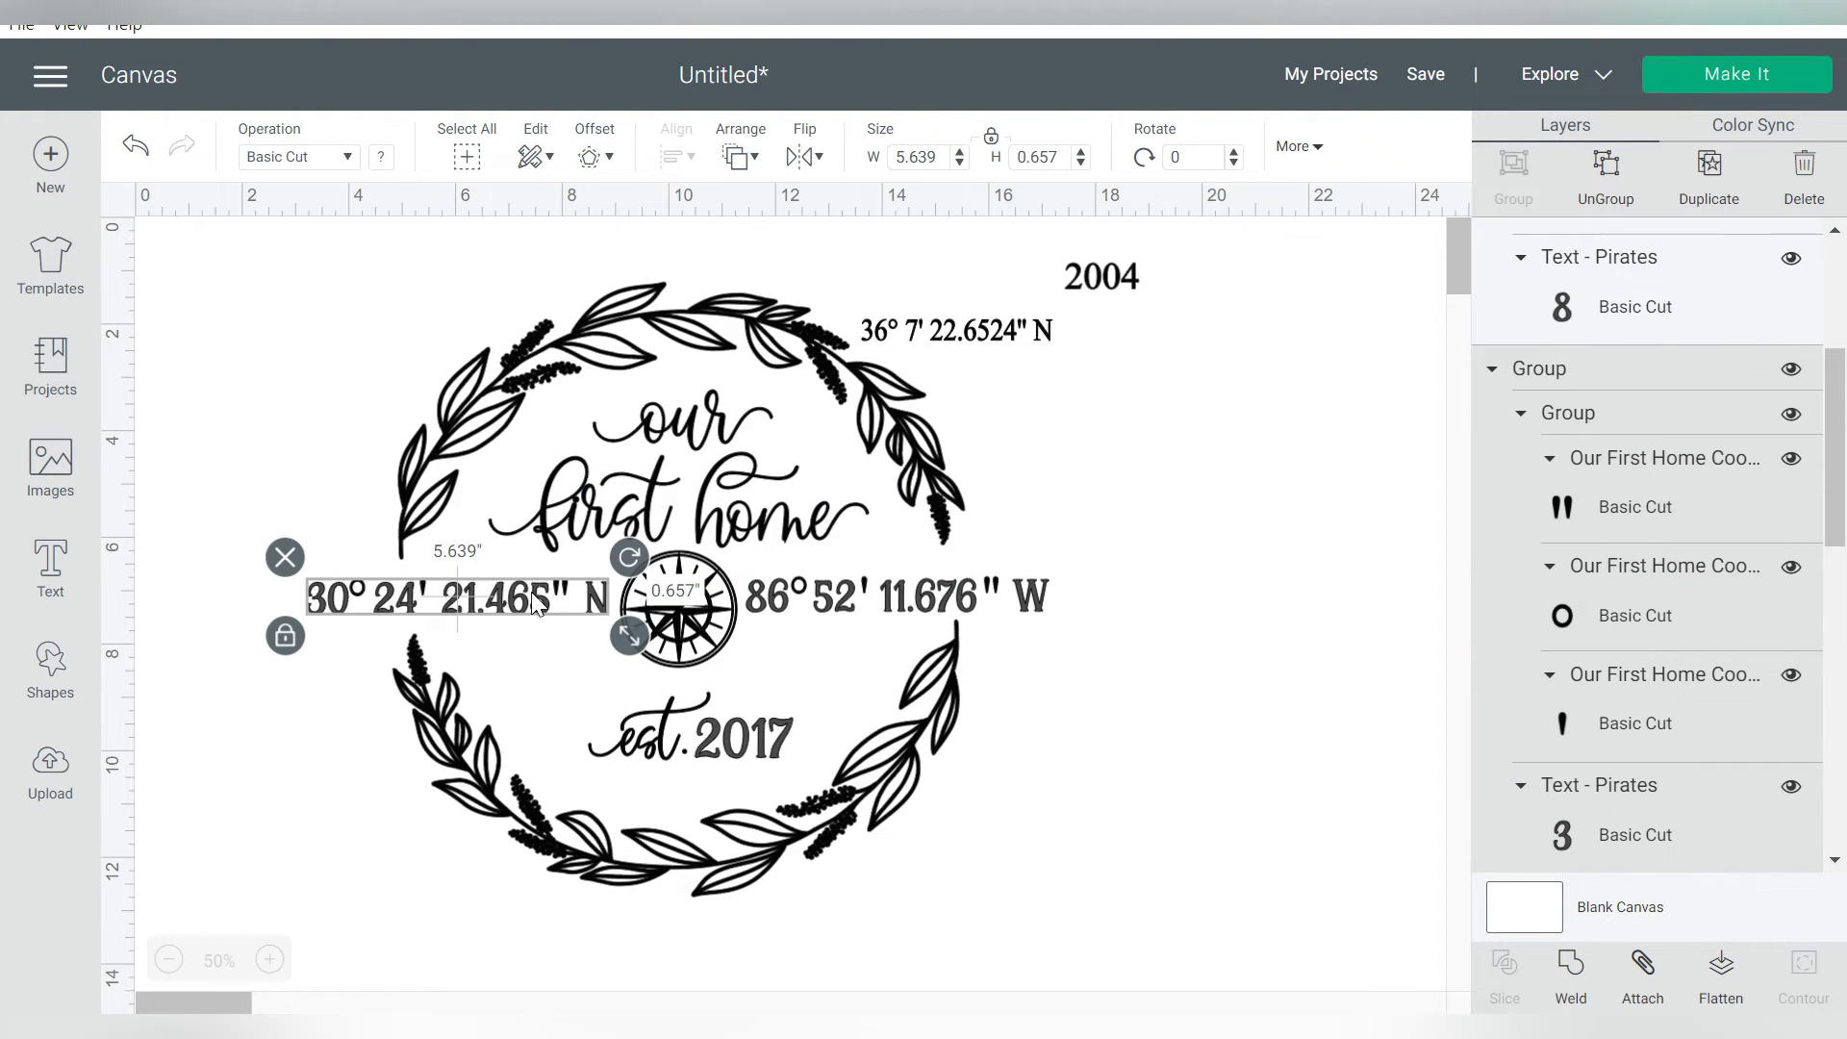
Center the latitude and longitude vertically on each other and shrink them together to about 10.712 in wide
left_click(901, 604, "shift")
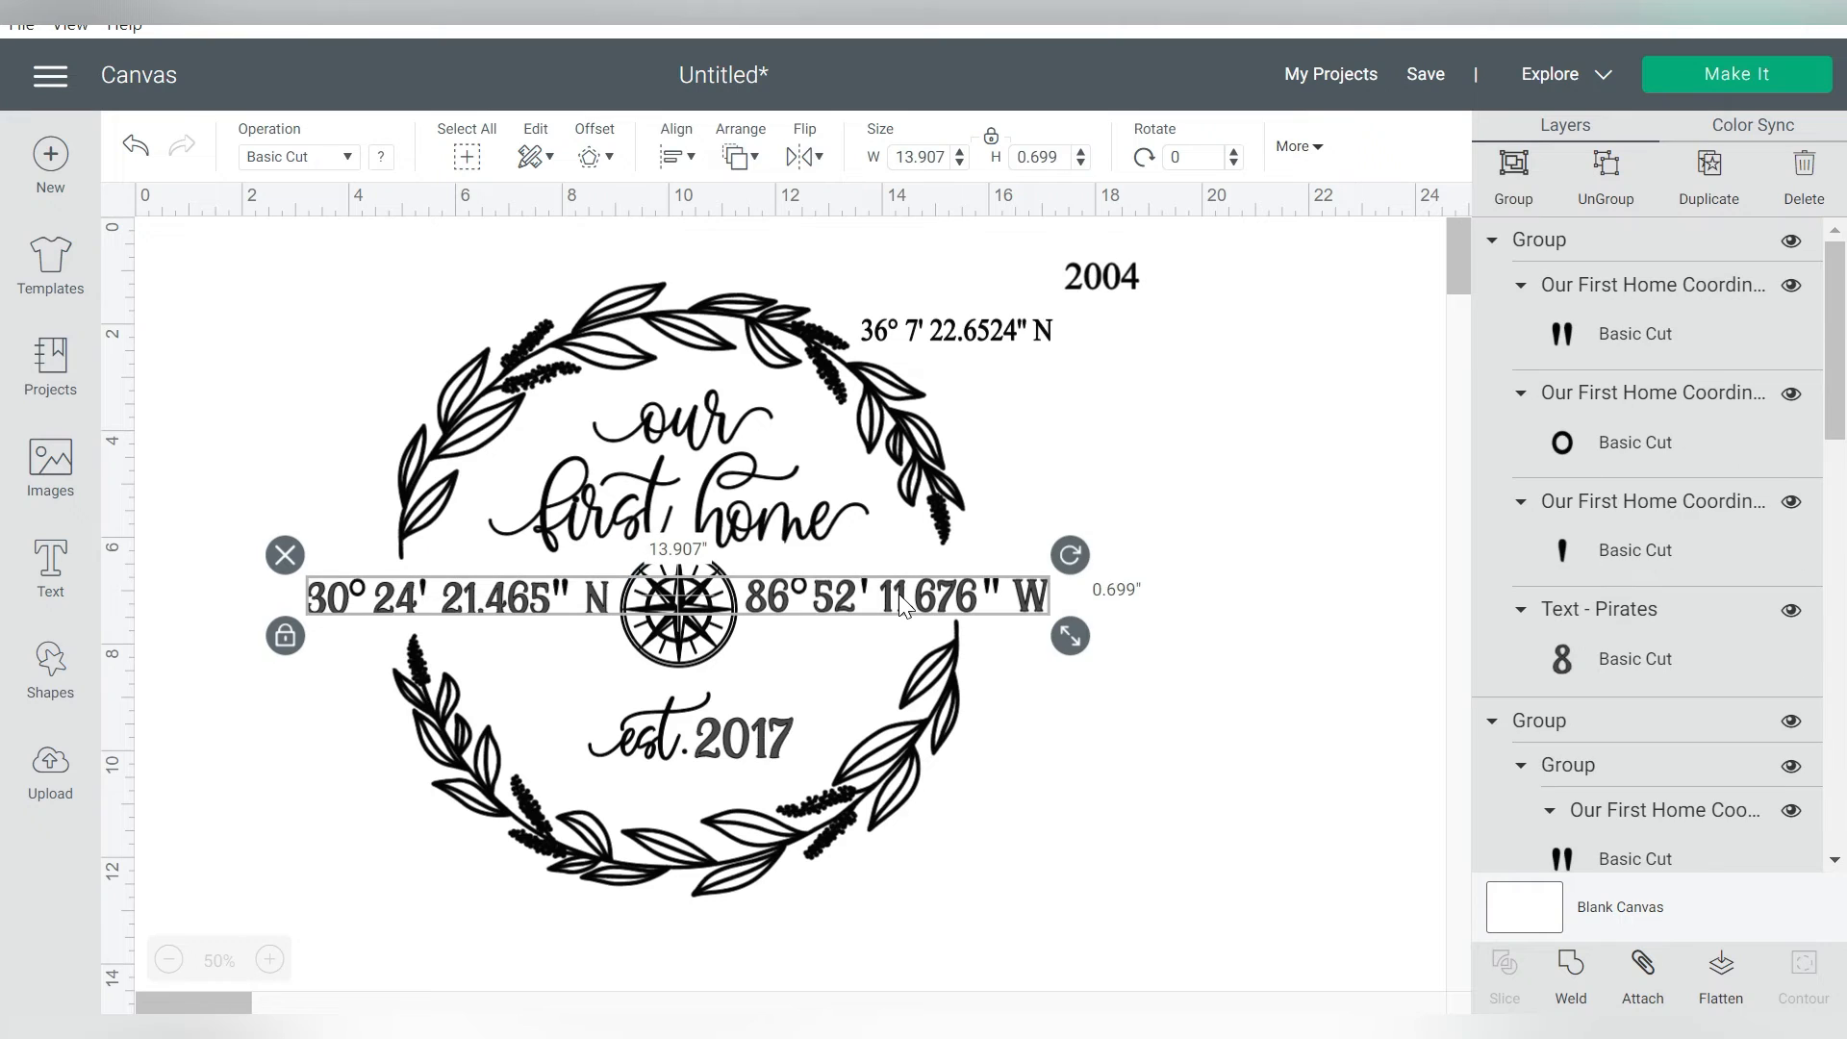
left_click(691, 157)
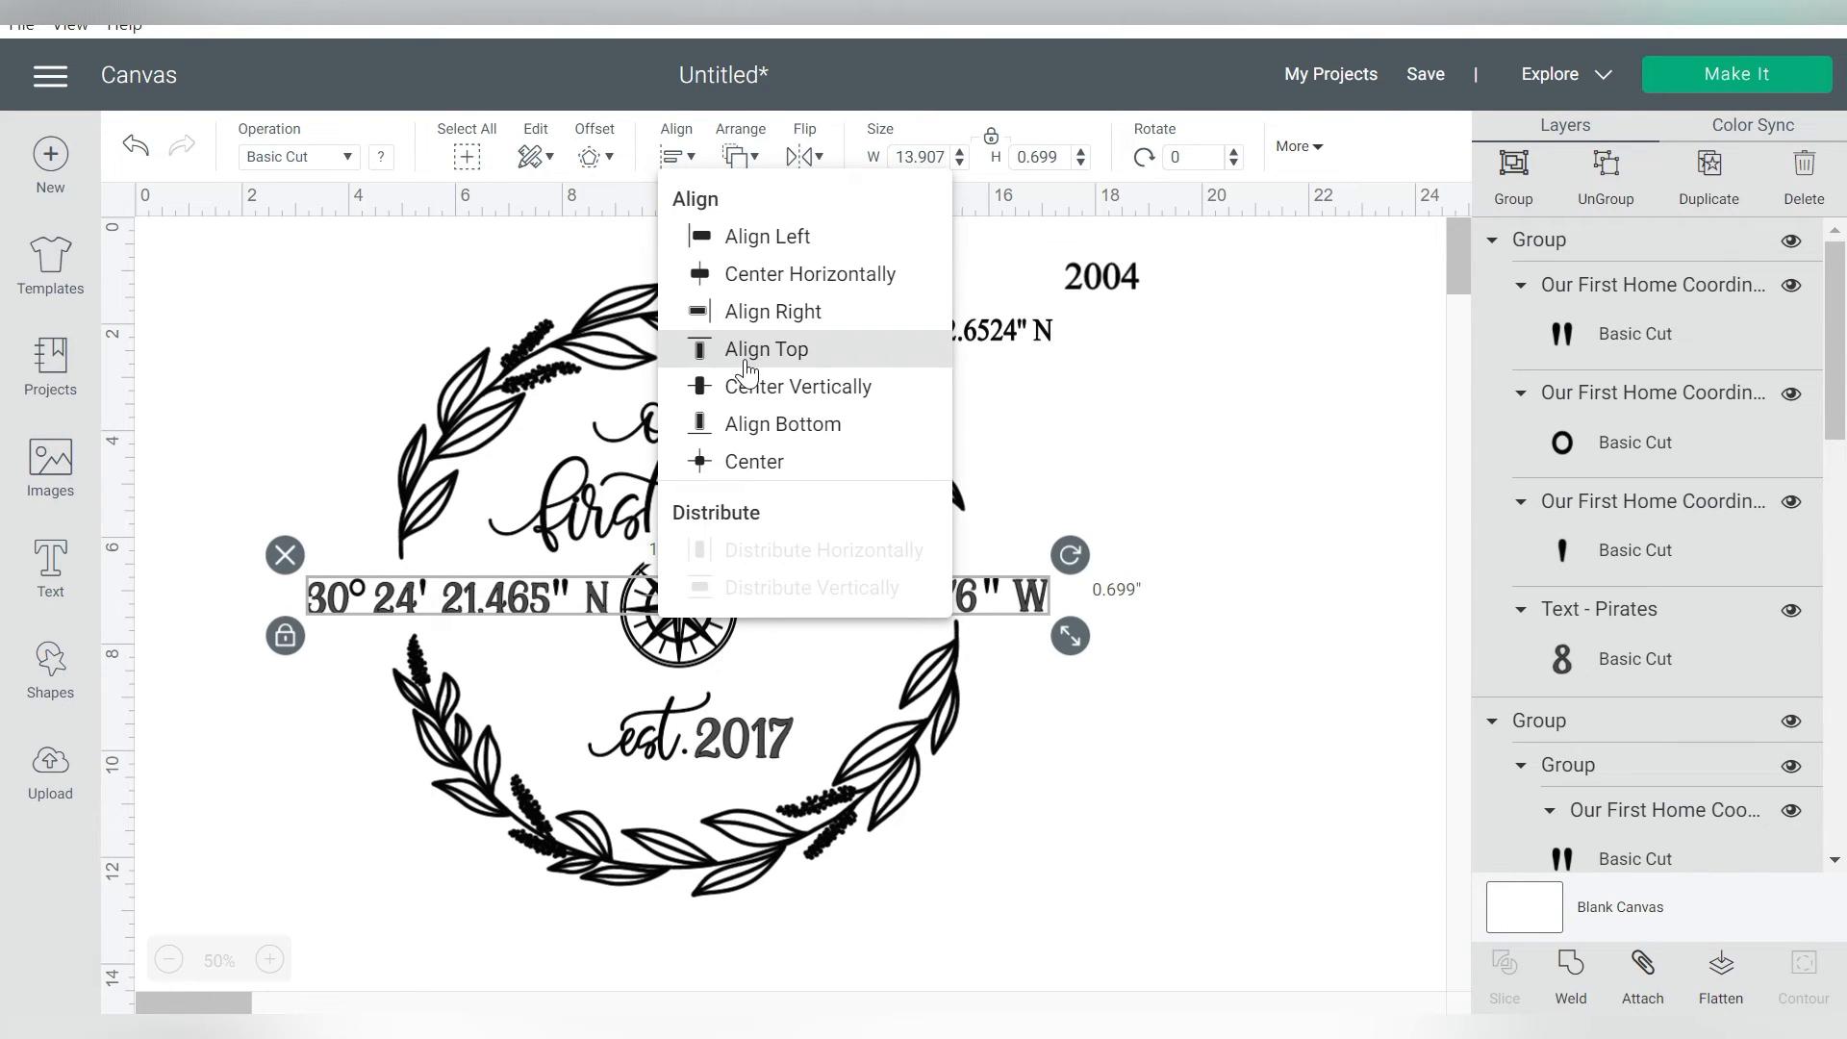
left_click(739, 389)
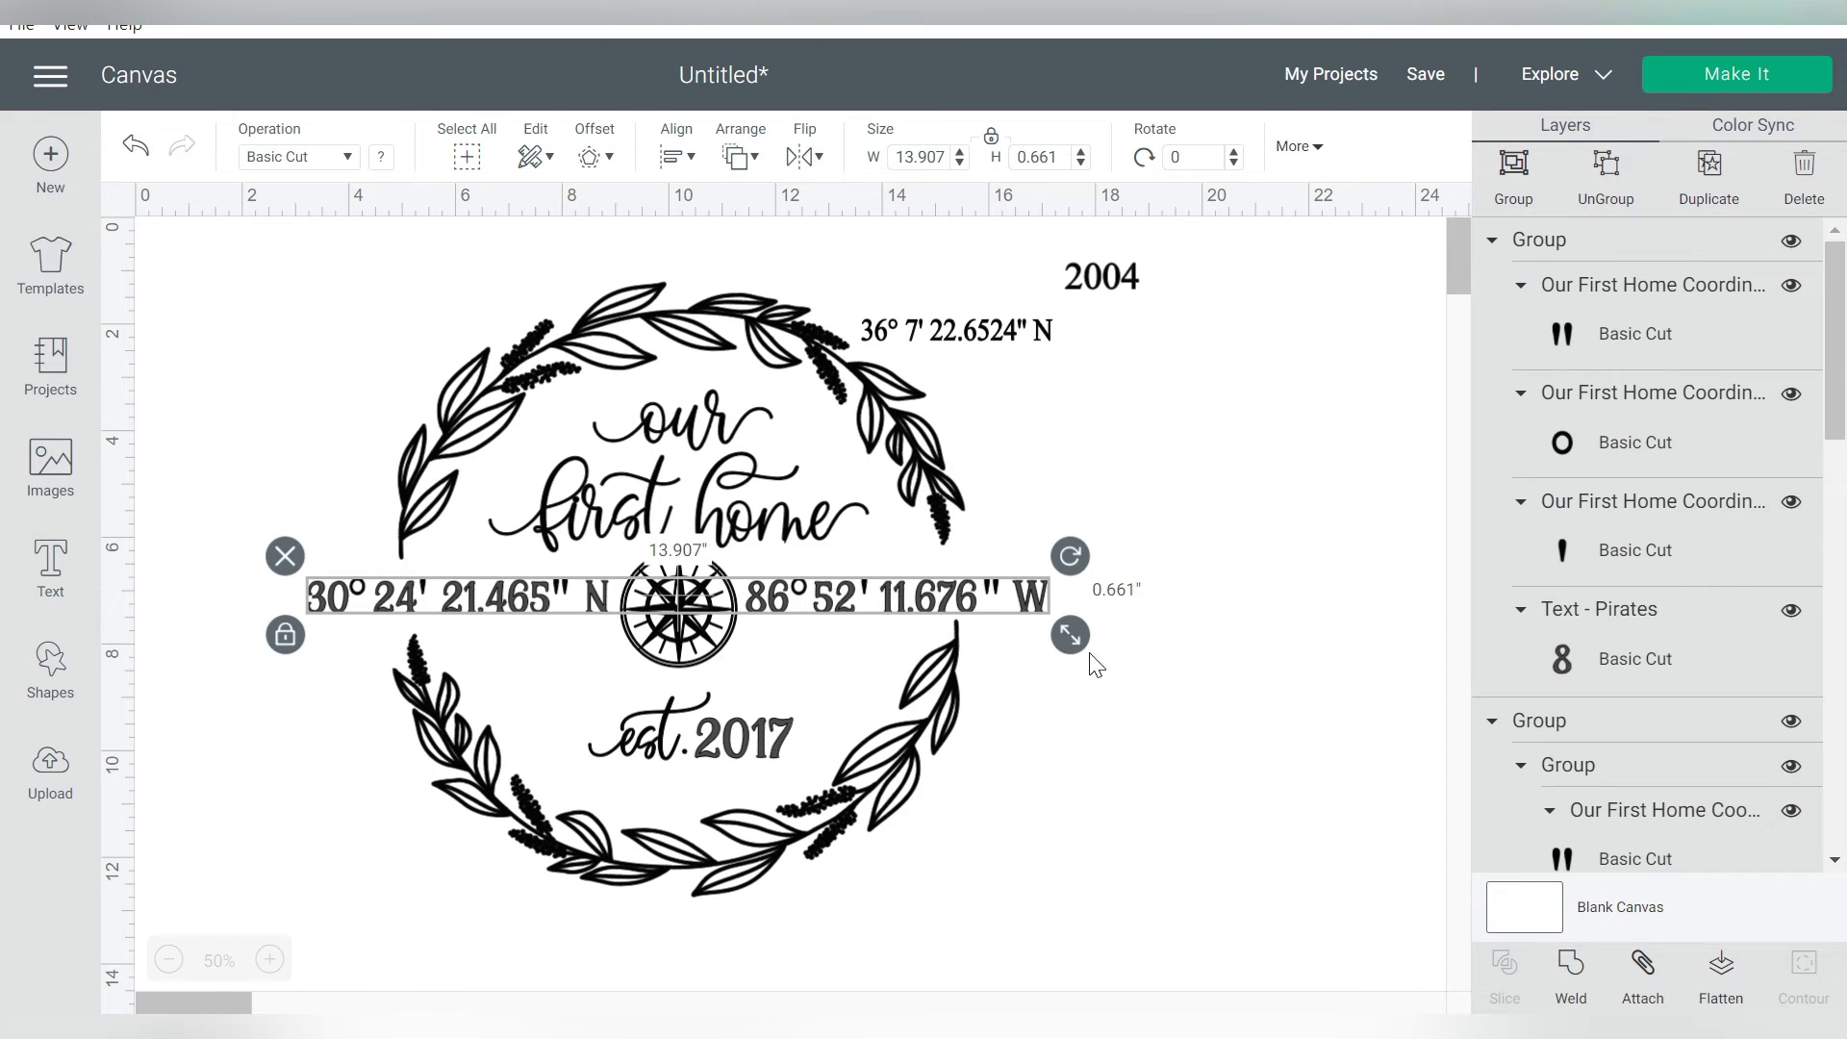
left_click_drag(1076, 645, 969, 632)
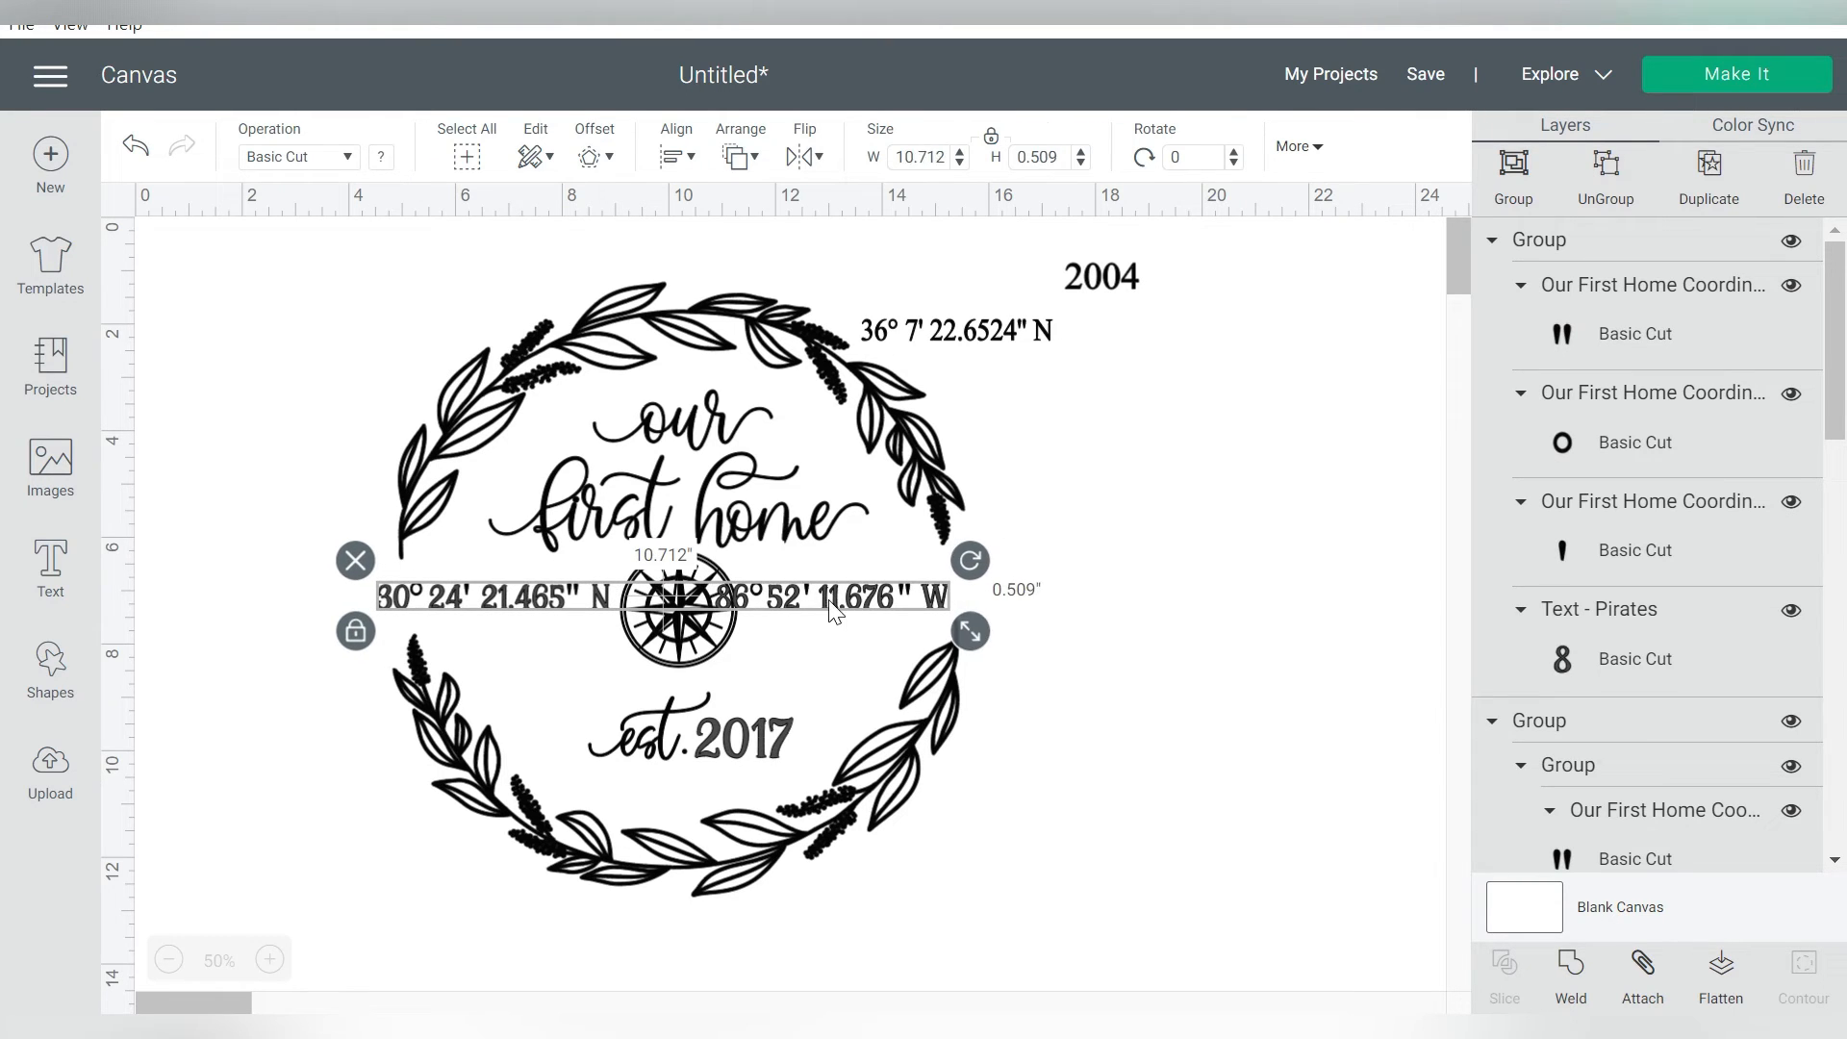
Shift the longitude right until it clears the compass, and group it with the latitude
left_click(1782, 538)
key("Right")
key("Right")
key("Right")
key("Right")
key("Right")
key("Right")
left_click(530, 603, "shift")
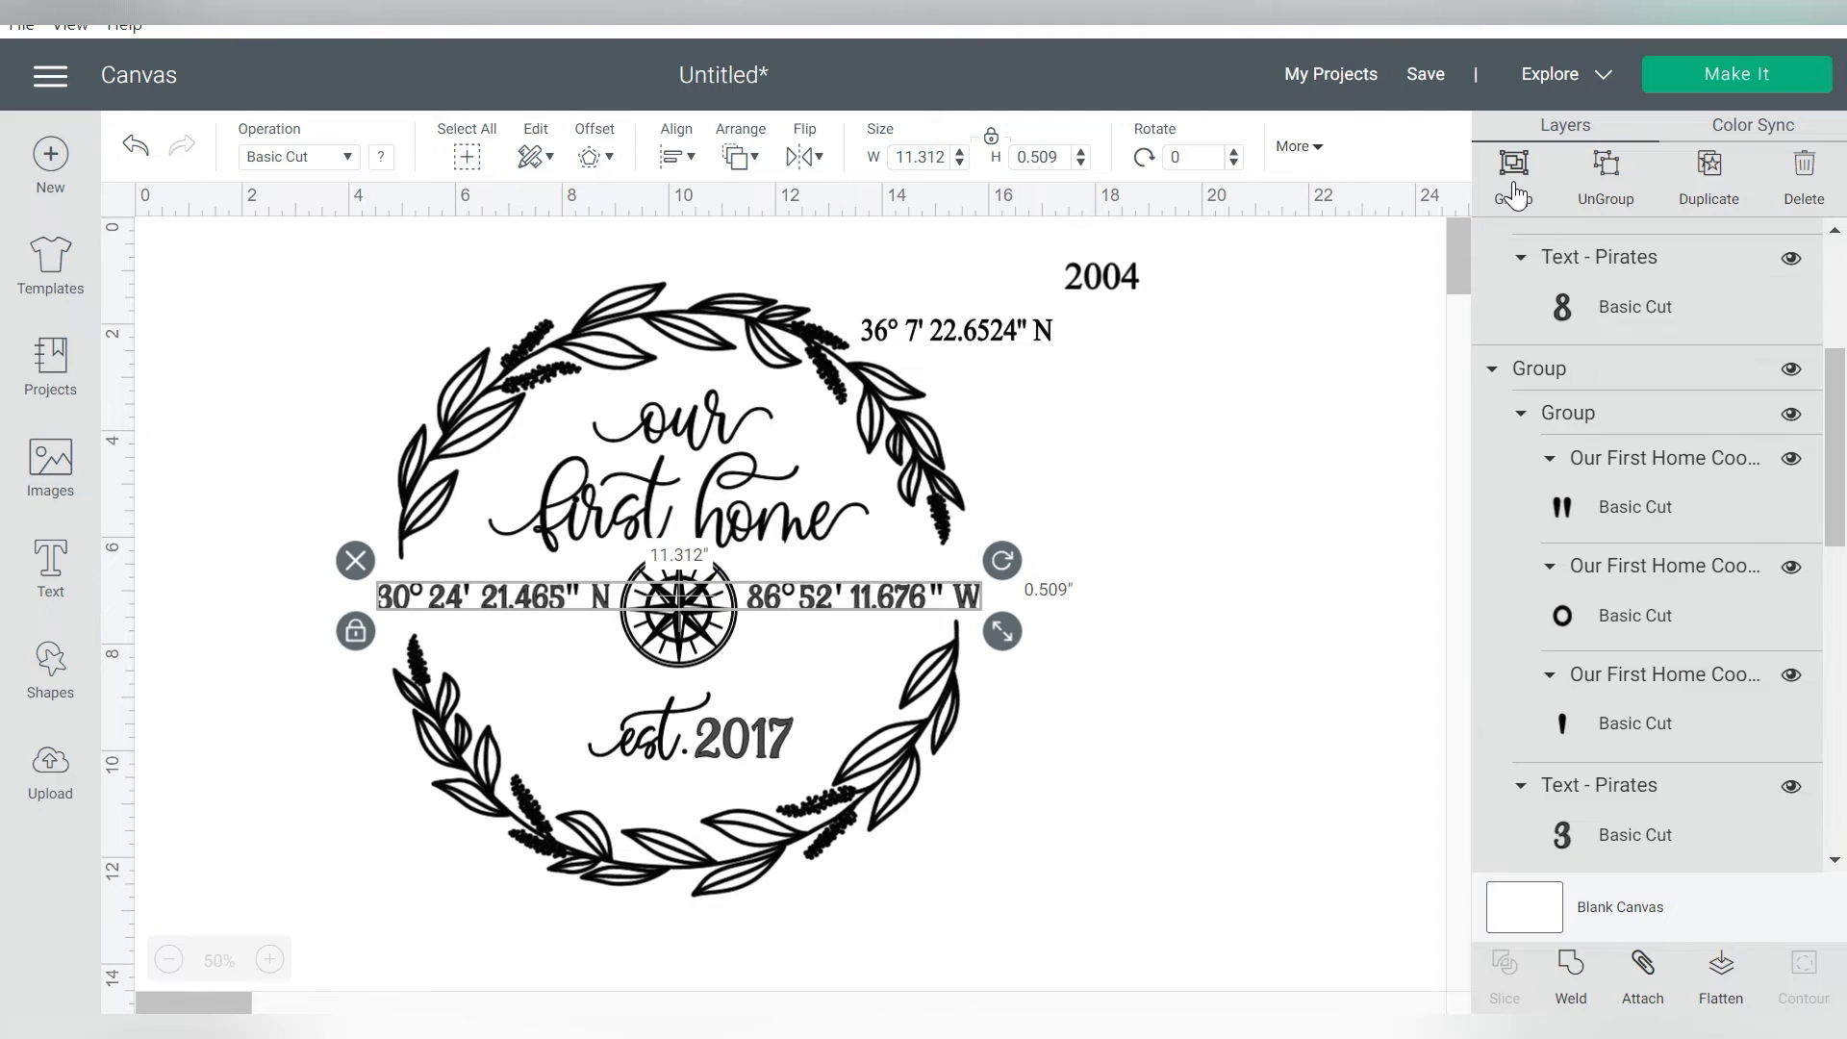
left_click(1513, 193)
left_click_drag(1231, 257, 1012, 359)
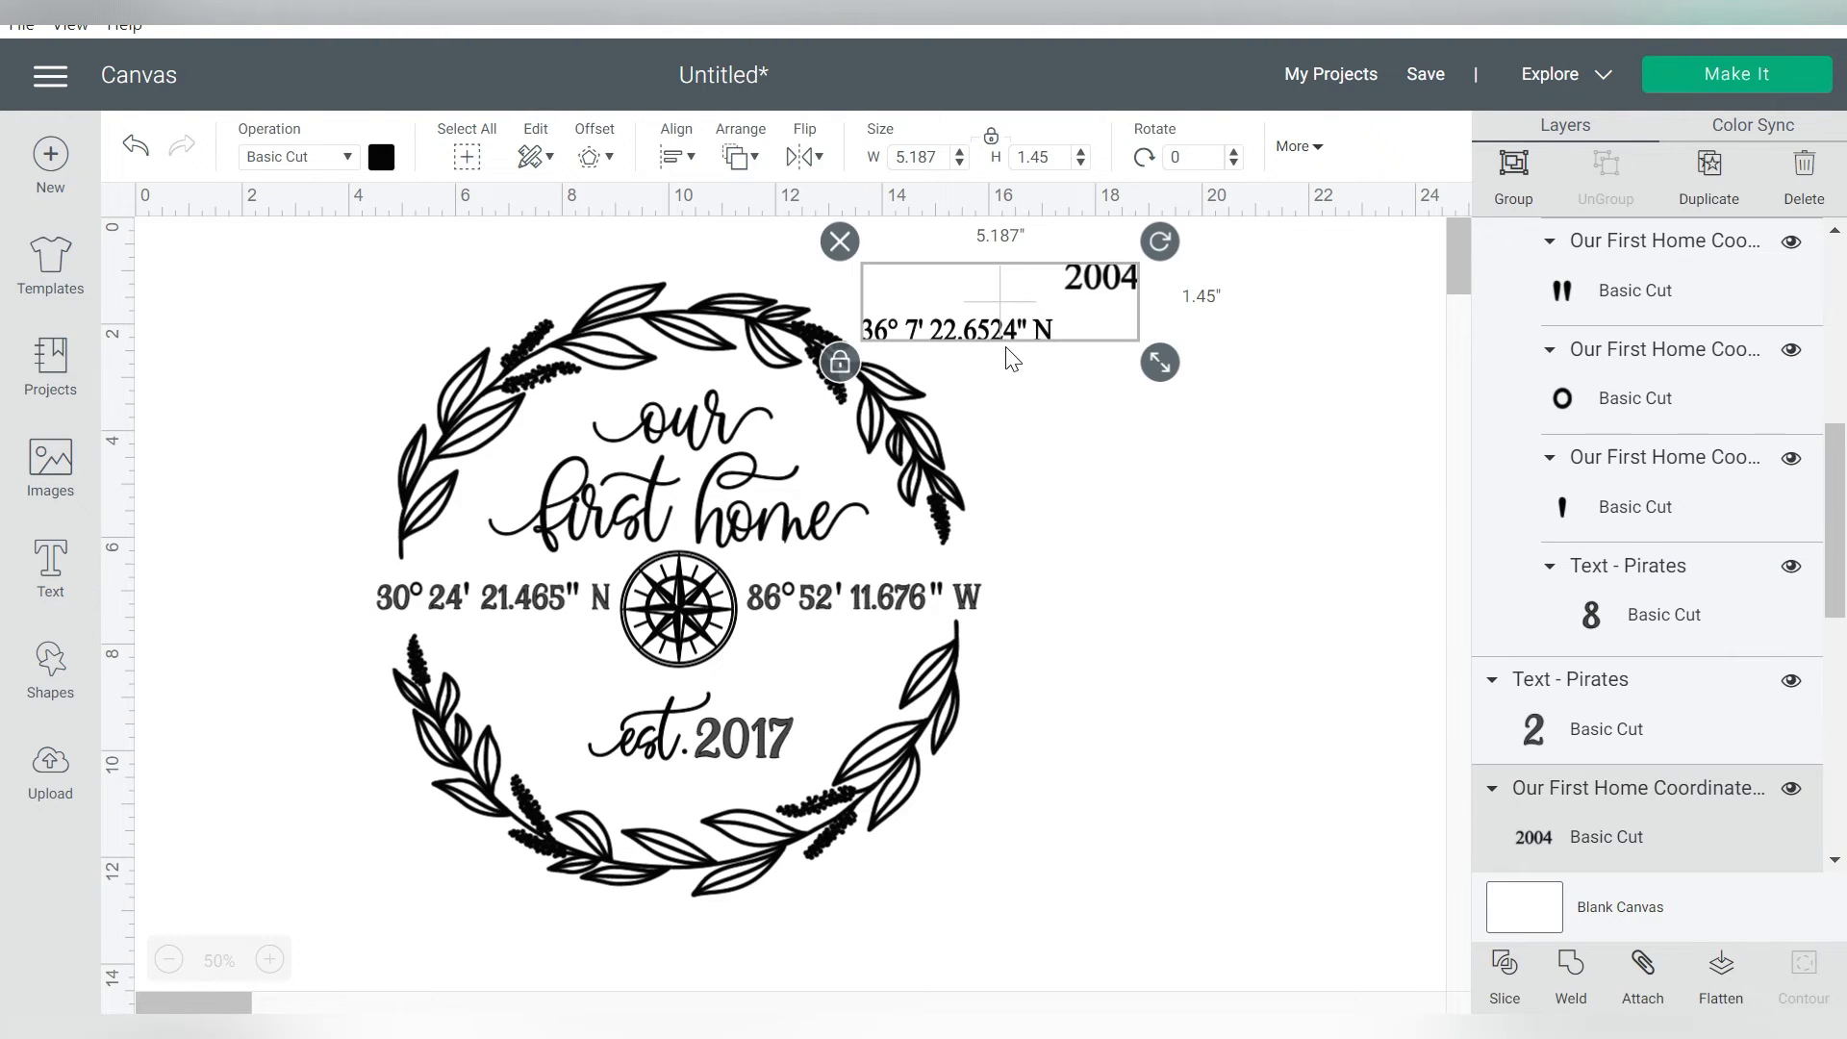
key("Delete")
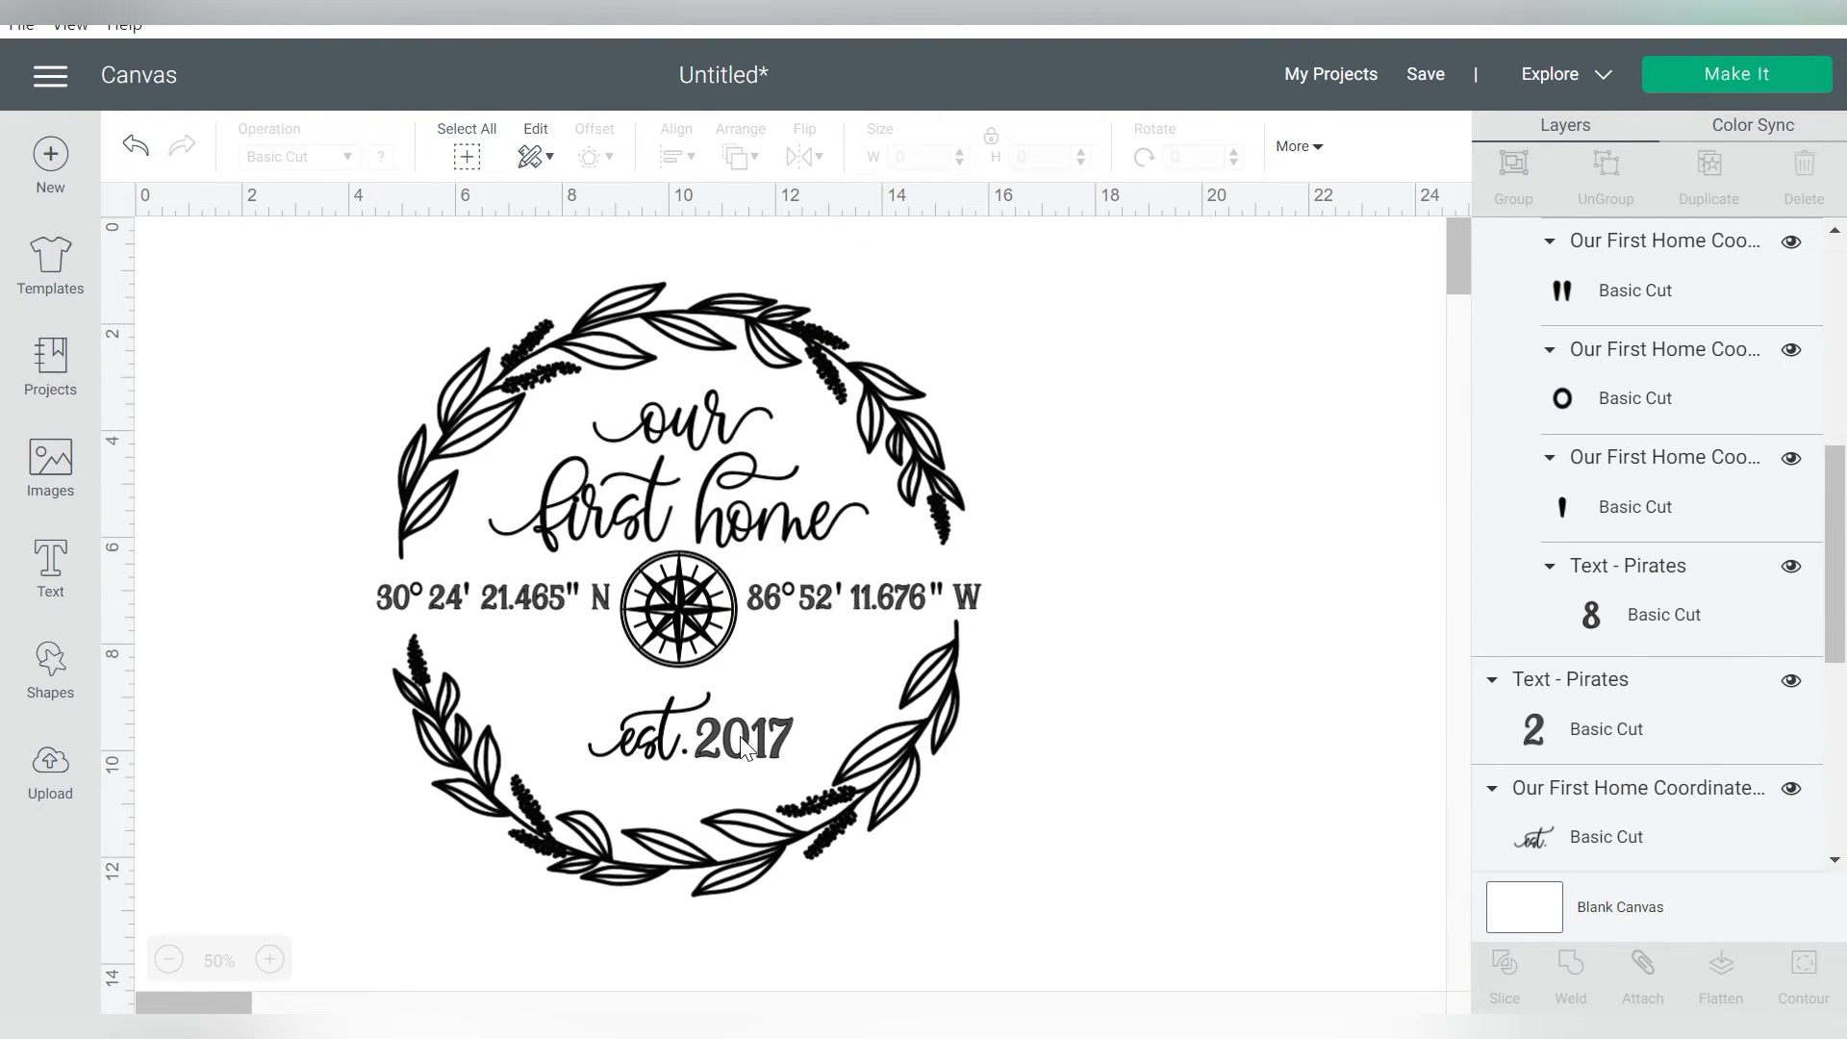
Group the "est." lettering with the year 2017 below the compass
left_click(742, 747)
left_click(660, 741, "shift")
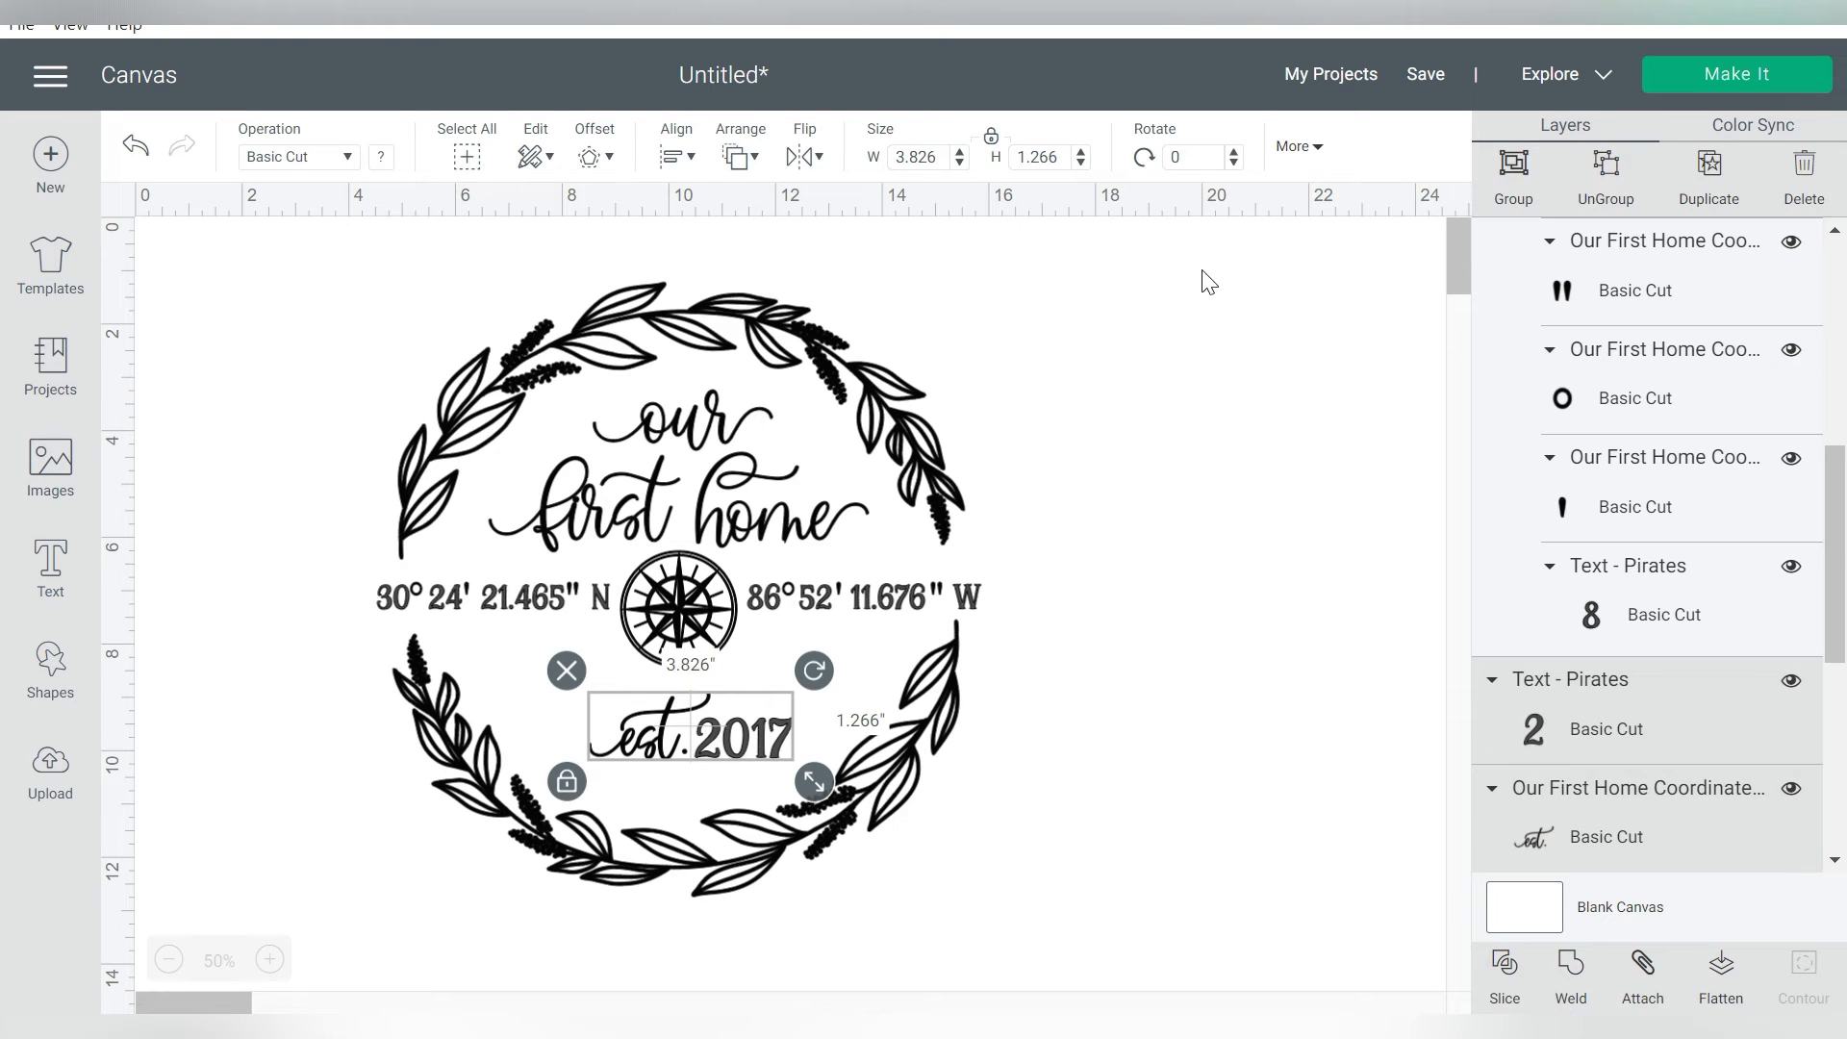
left_click(1514, 175)
Center all elements of the wreath design horizontally on each other and attach the whole design together
left_click_drag(1180, 310, 356, 899)
left_click(676, 157)
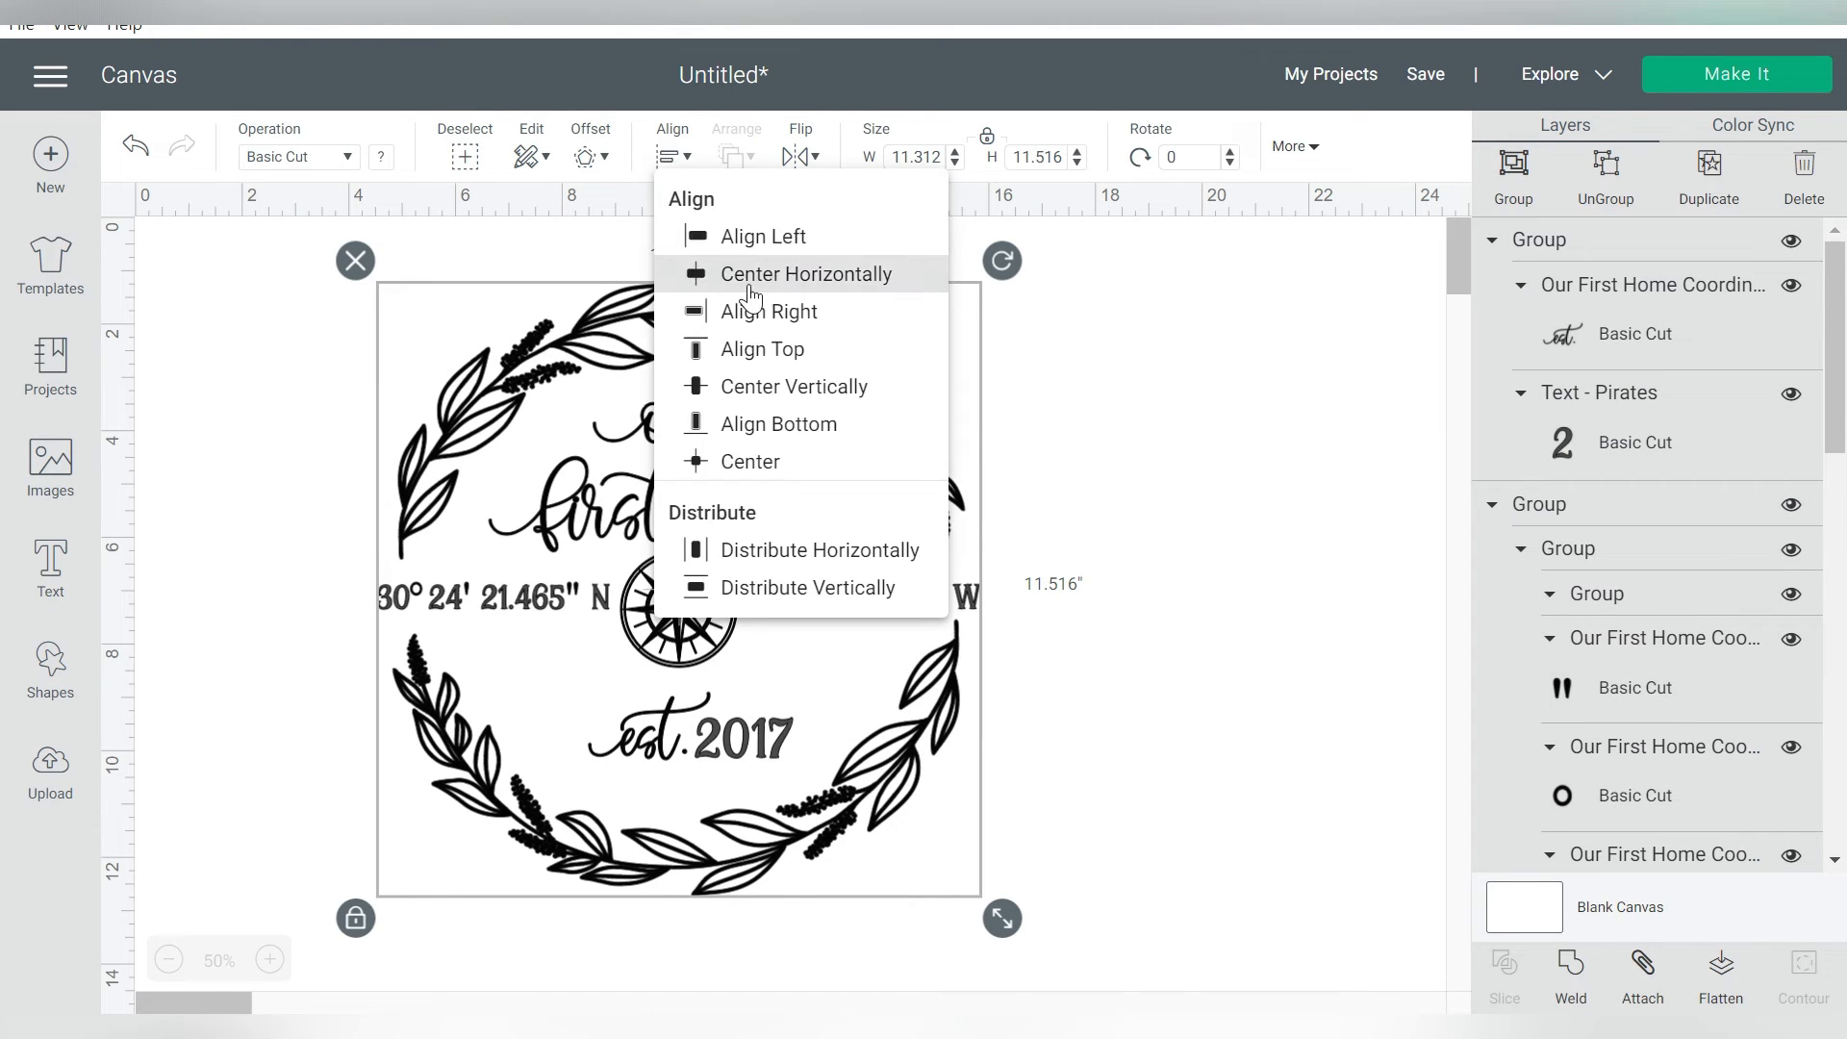
left_click(764, 383)
left_click(1205, 469)
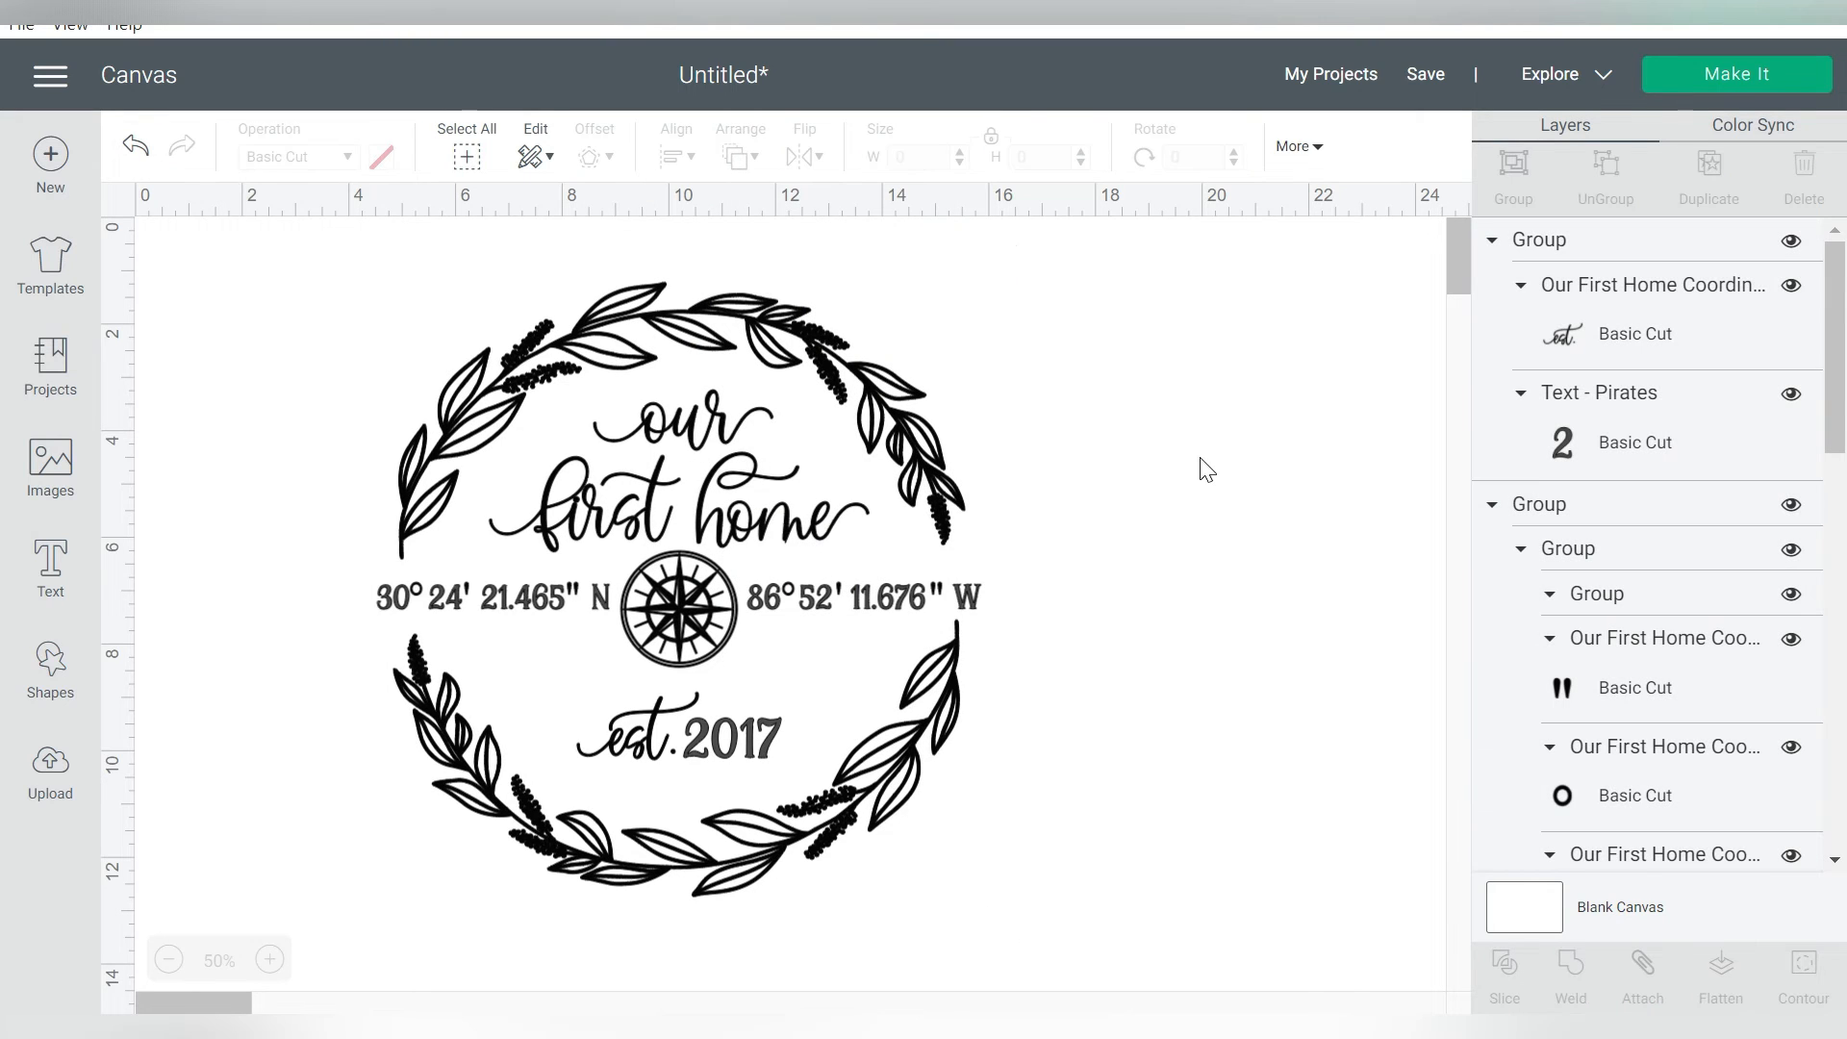
left_click_drag(1122, 346, 358, 875)
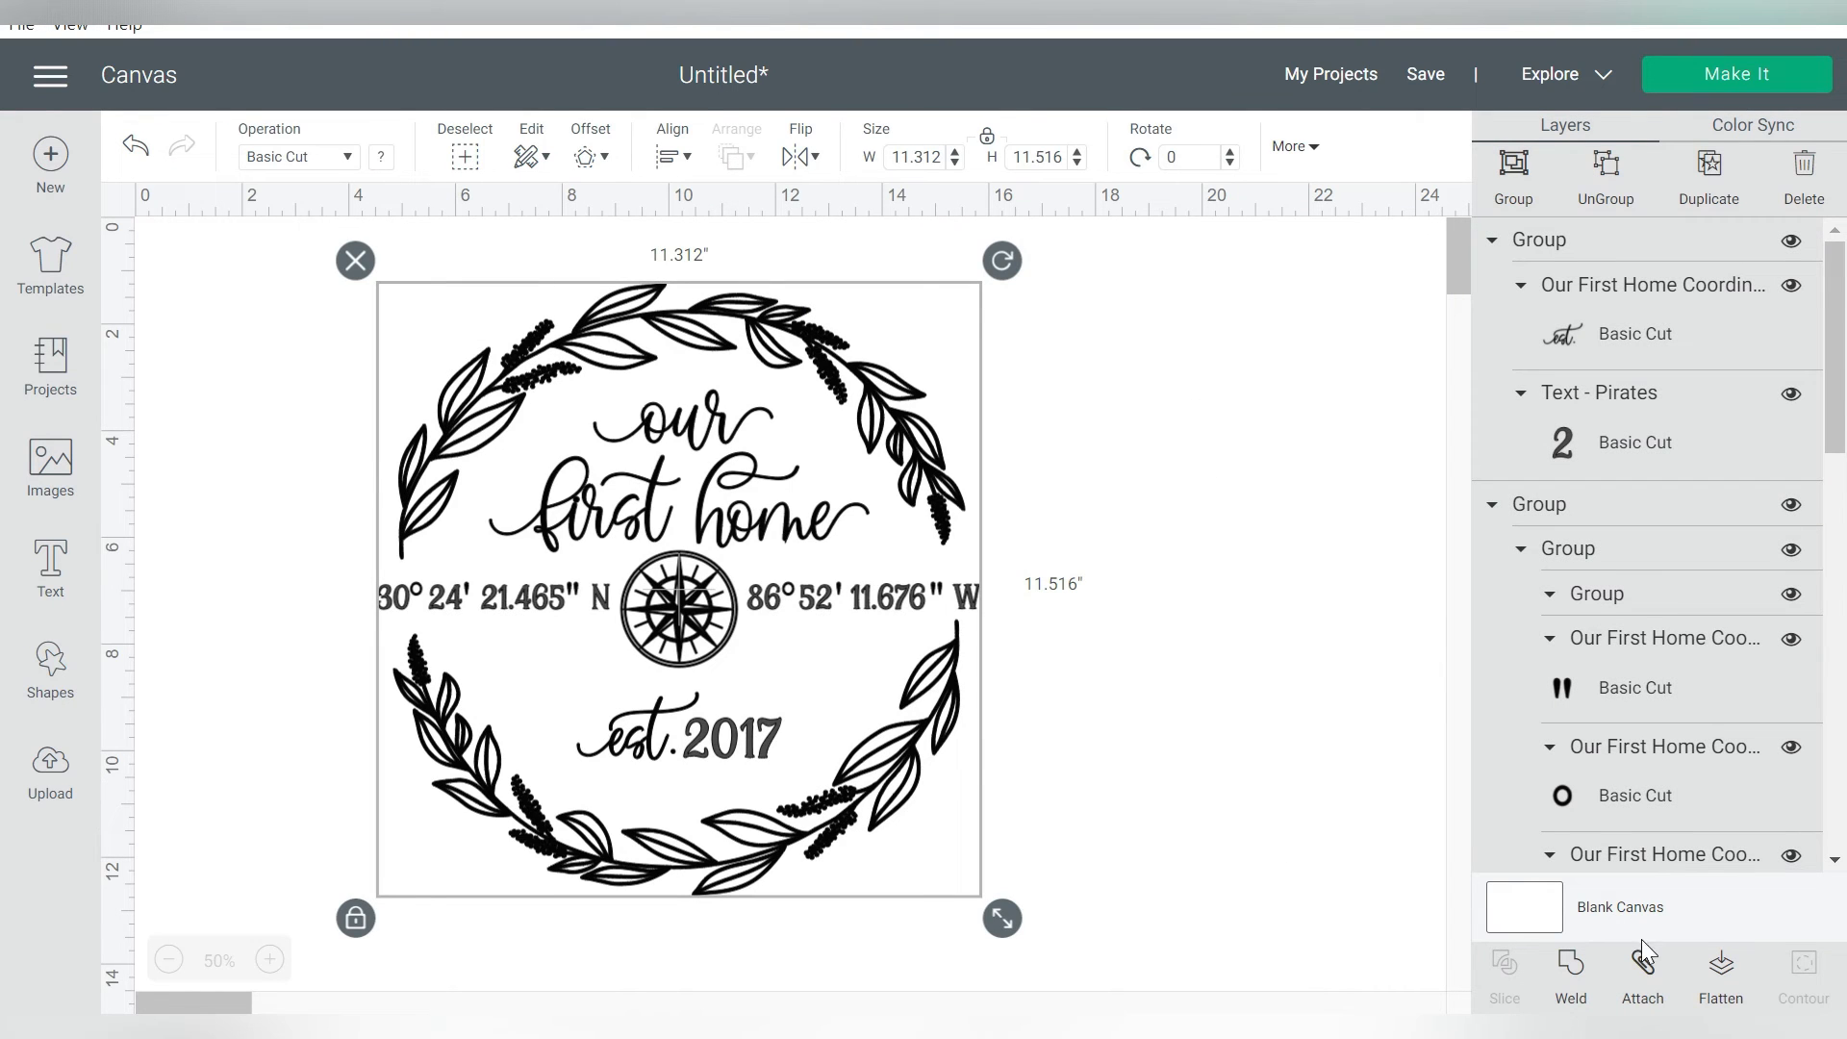
left_click(1641, 970)
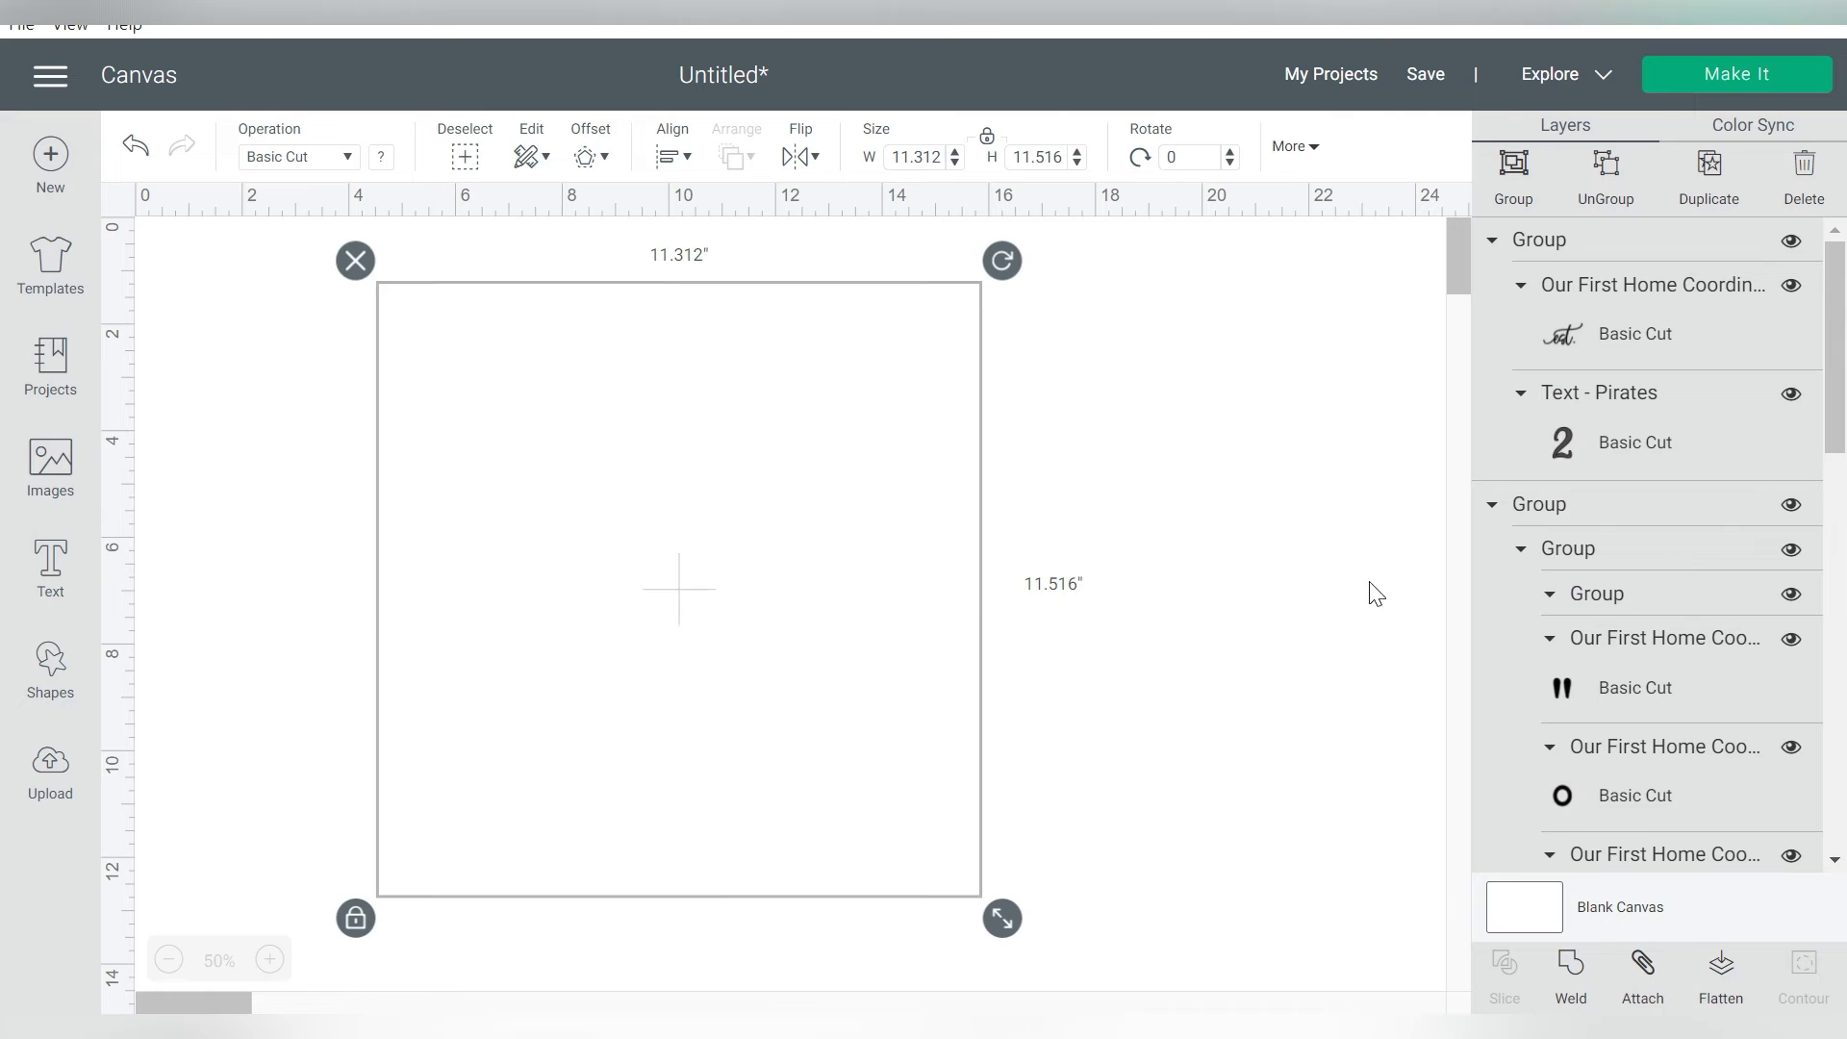